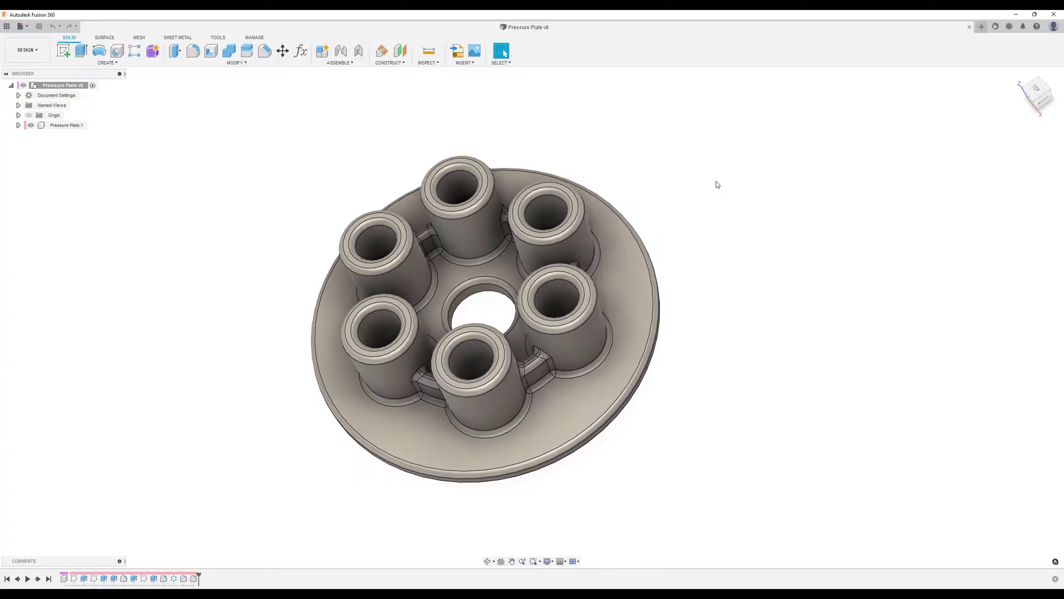
- Create a new design and add an internal component named "Pressure Plate" to it
{"action": "left_click", "coordinate": [981, 26]}
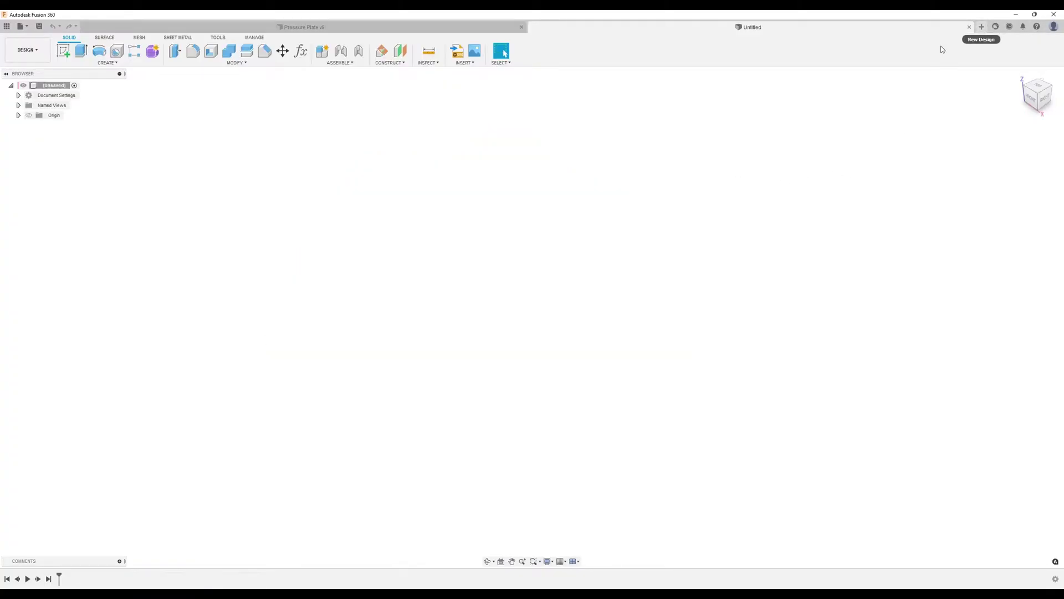
{"action": "right_click", "coordinate": [55, 85]}
{"action": "left_click", "coordinate": [75, 93]}
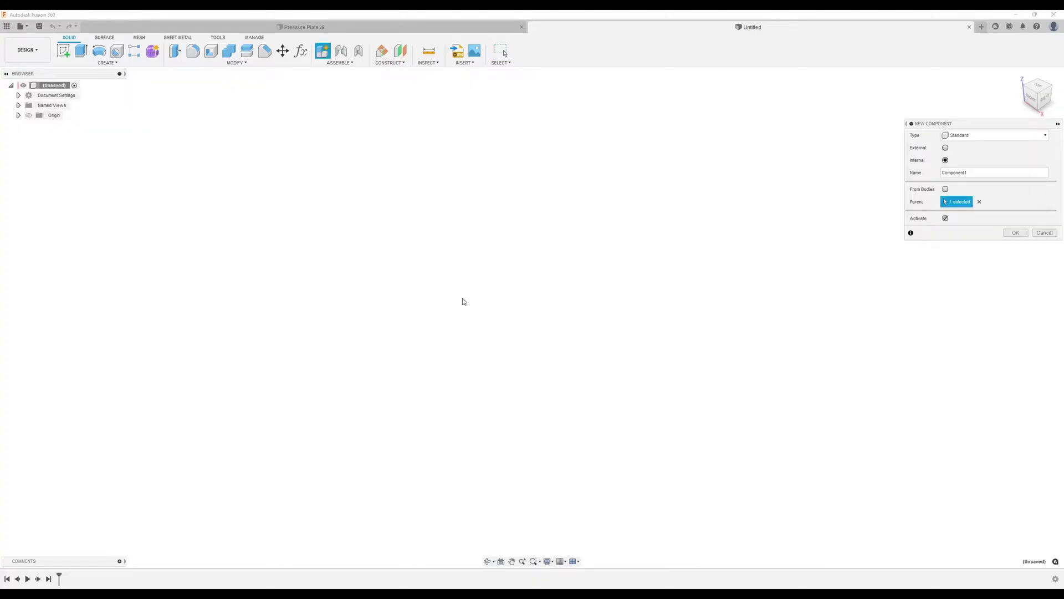
{"action": "double_click", "coordinate": [953, 172]}
{"action": "type", "text": "Pressure Plate"}
{"action": "key", "text": "Return"}
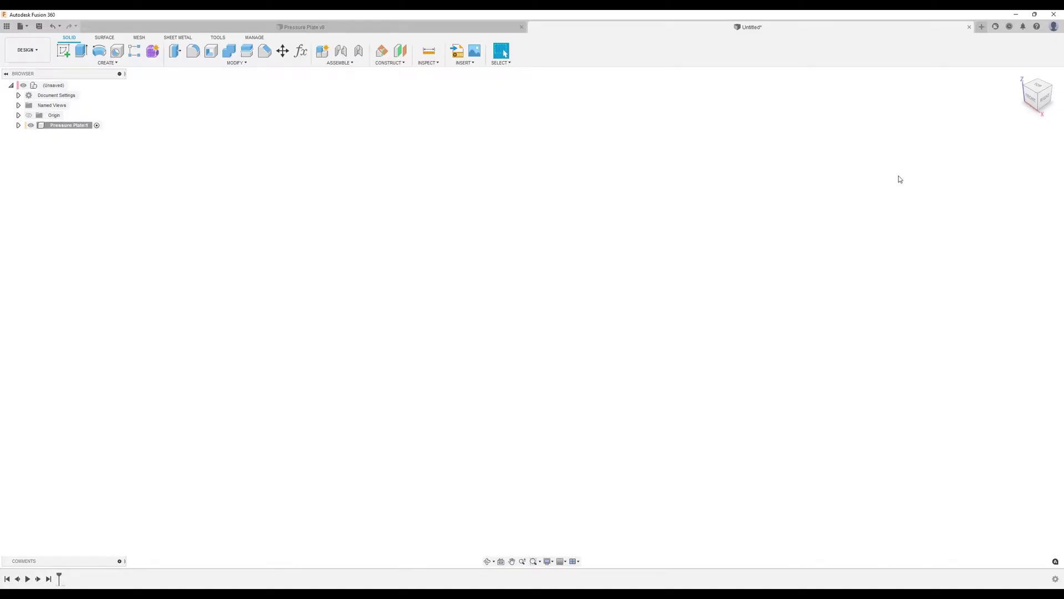
- Start a sketch on the horizontal origin plane and draw a center-diameter circle centred on the origin
{"action": "left_click", "coordinate": [62, 52]}
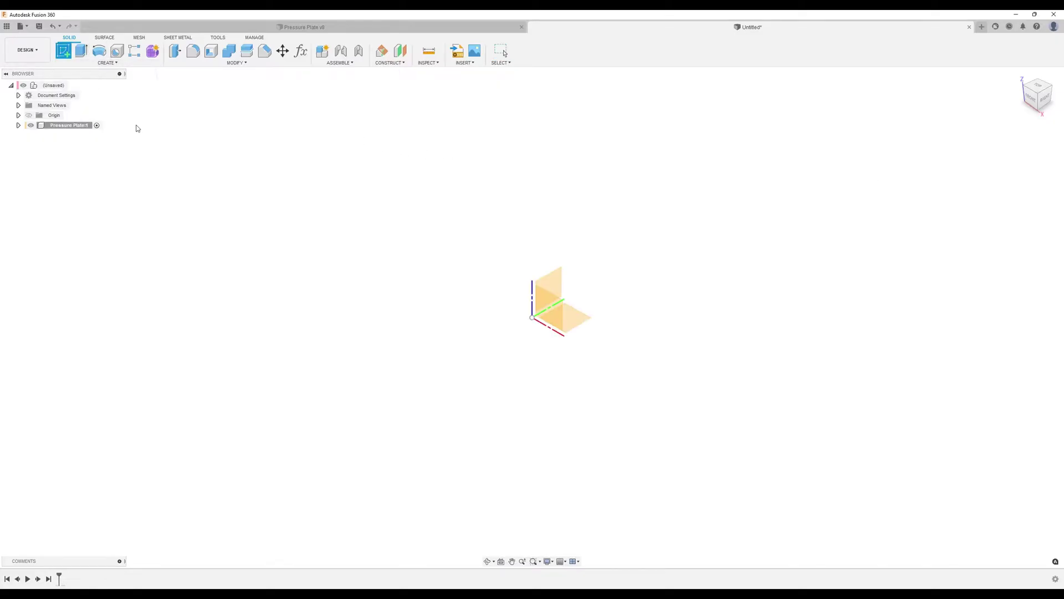
{"action": "left_click", "coordinate": [1040, 88]}
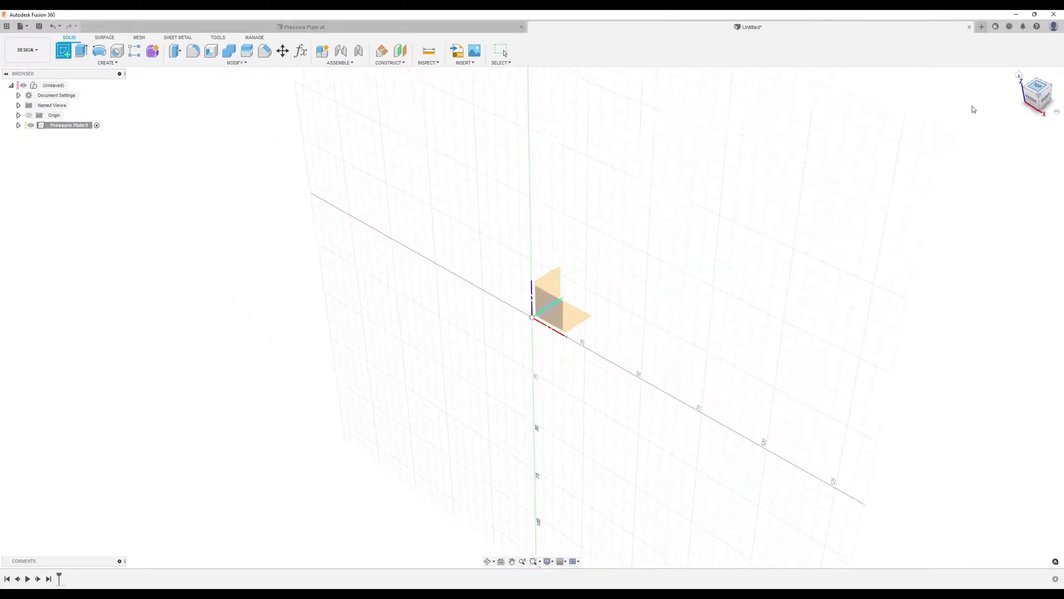
{"action": "left_click", "coordinate": [550, 292]}
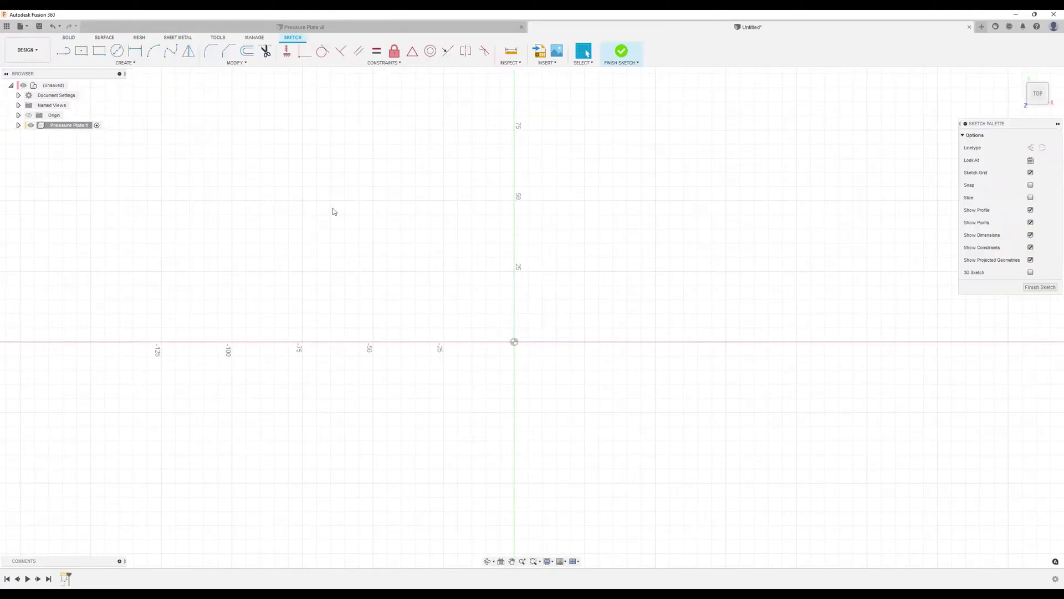
{"action": "left_click", "coordinate": [117, 53]}
{"action": "left_click", "coordinate": [515, 342]}
{"action": "left_click", "coordinate": [587, 409]}
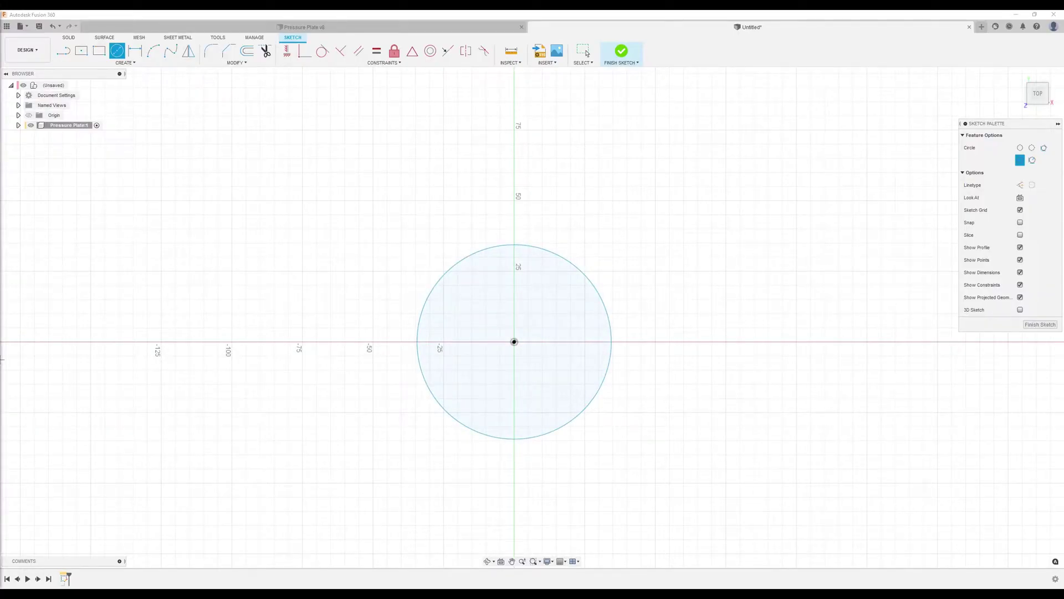
- Dimension the circle's diameter to 128 mm, place the dimension outside the circle and finish the sketch
{"action": "left_click", "coordinate": [136, 52]}
{"action": "left_click", "coordinate": [493, 249]}
{"action": "left_click", "coordinate": [510, 226]}
{"action": "type", "text": "12"}
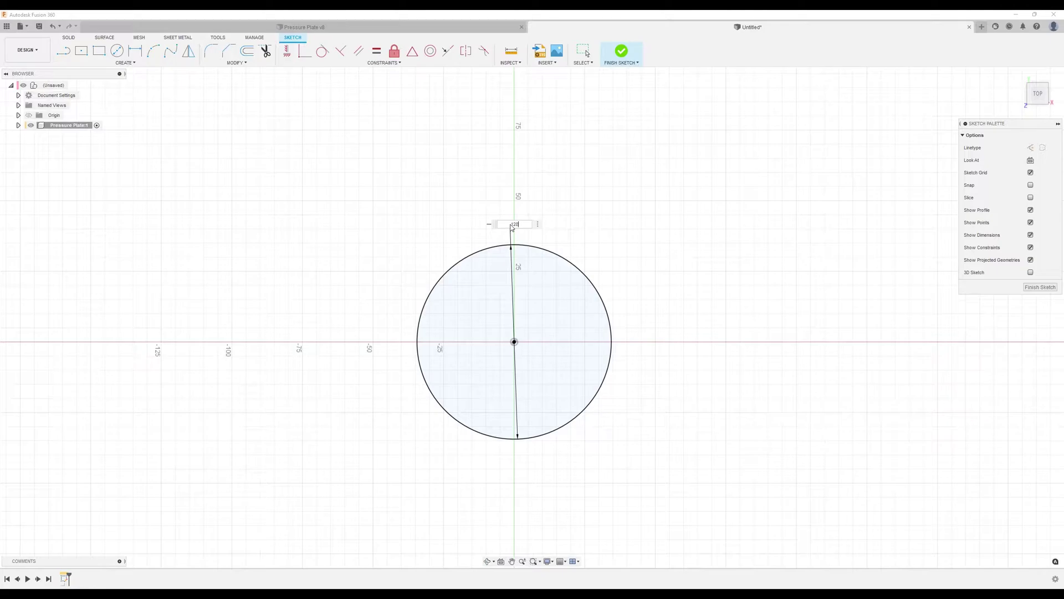
{"action": "type", "text": "8"}
{"action": "key", "text": "Return"}
{"action": "left_click_drag", "start_coordinate": [501, 126], "coordinate": [709, 269]}
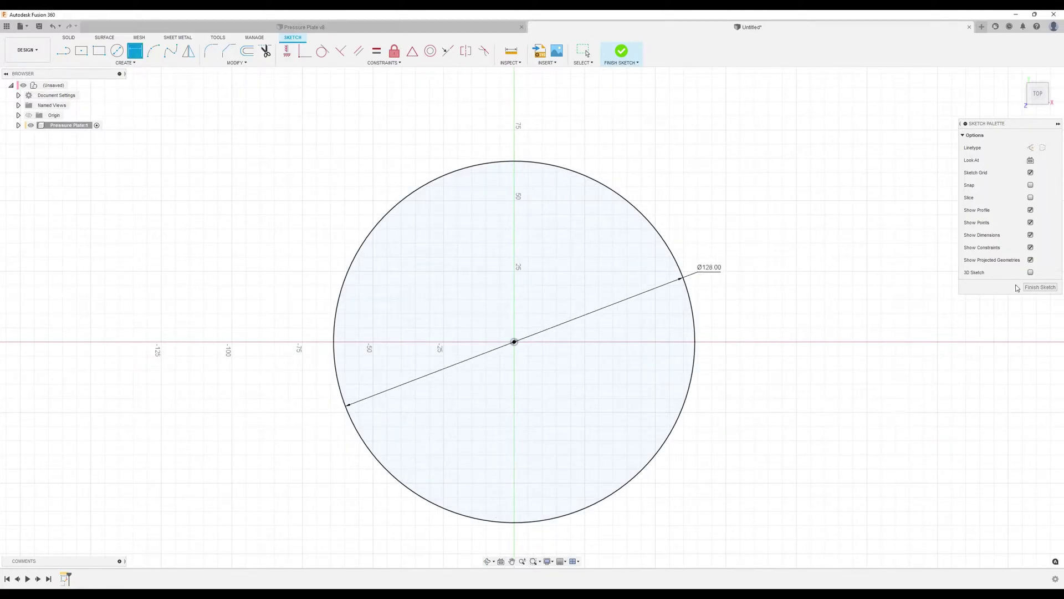
{"action": "left_click", "coordinate": [1036, 287]}
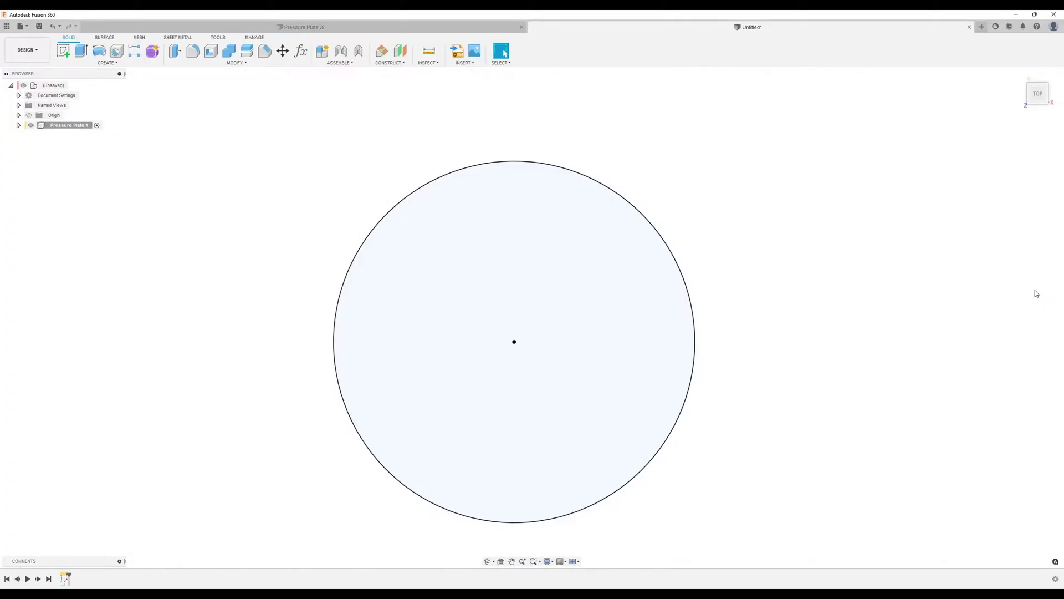
- Extrude the circular profile 7 mm as a new body
{"action": "left_click", "coordinate": [80, 51]}
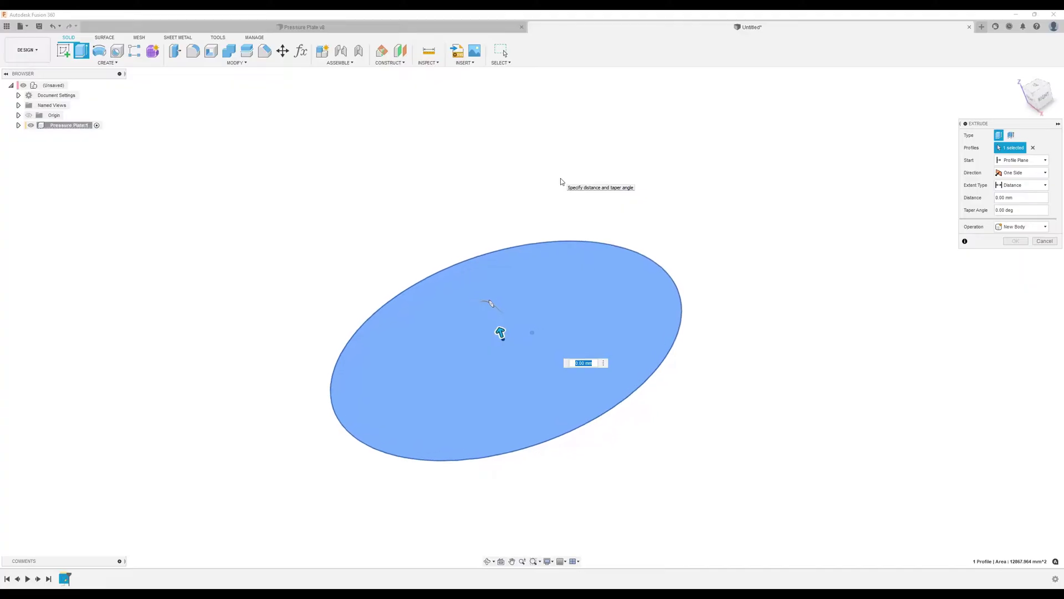
{"action": "type", "text": "7"}
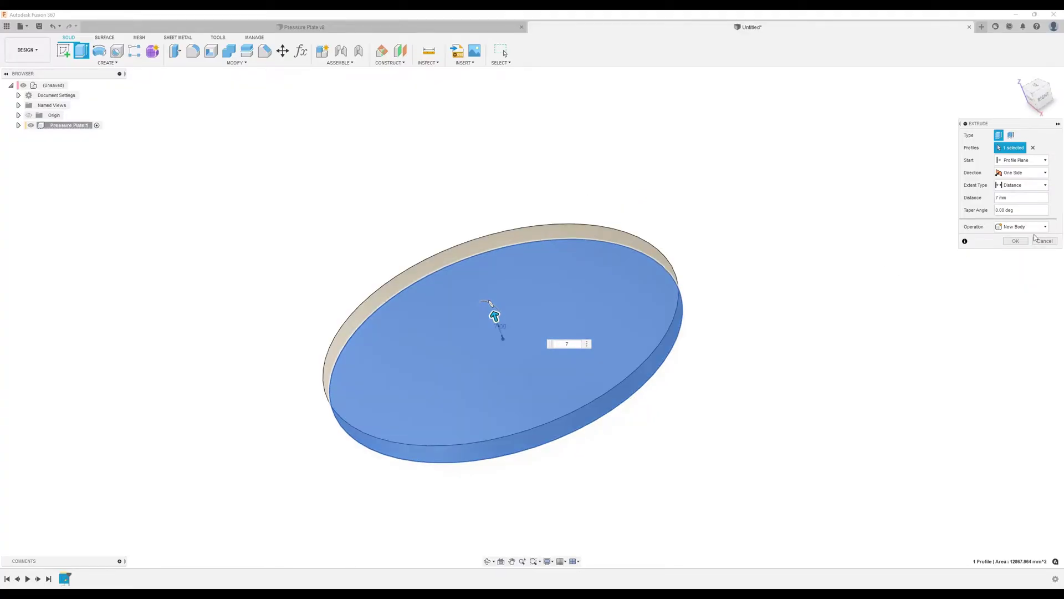
{"action": "left_click", "coordinate": [1015, 241]}
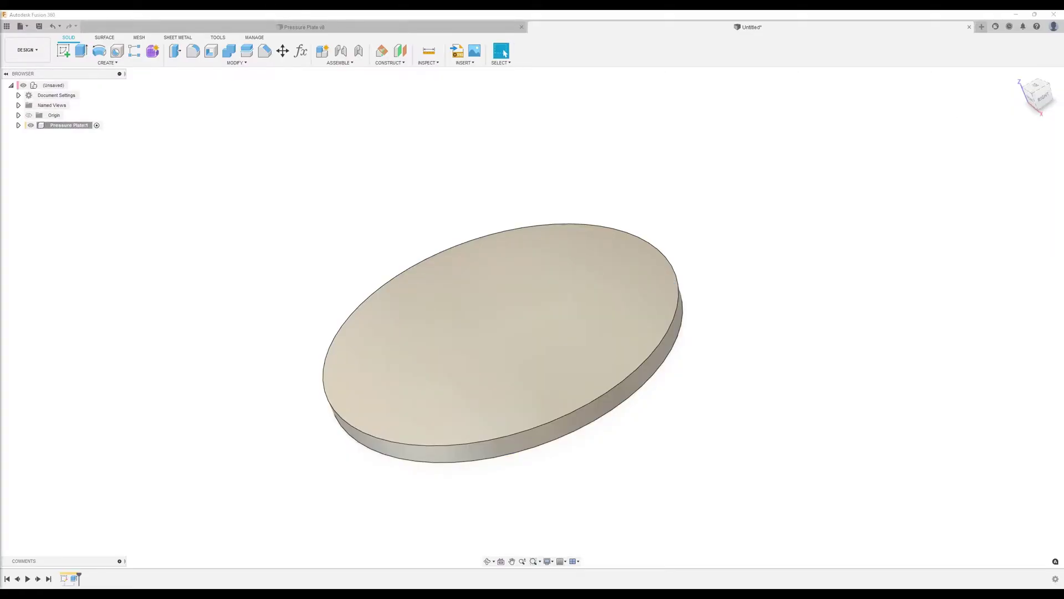
- Start a sketch on the disc's top face and draw a 25 mm diameter circle centred on the origin
{"action": "left_click", "coordinate": [63, 50]}
{"action": "left_click", "coordinate": [587, 266]}
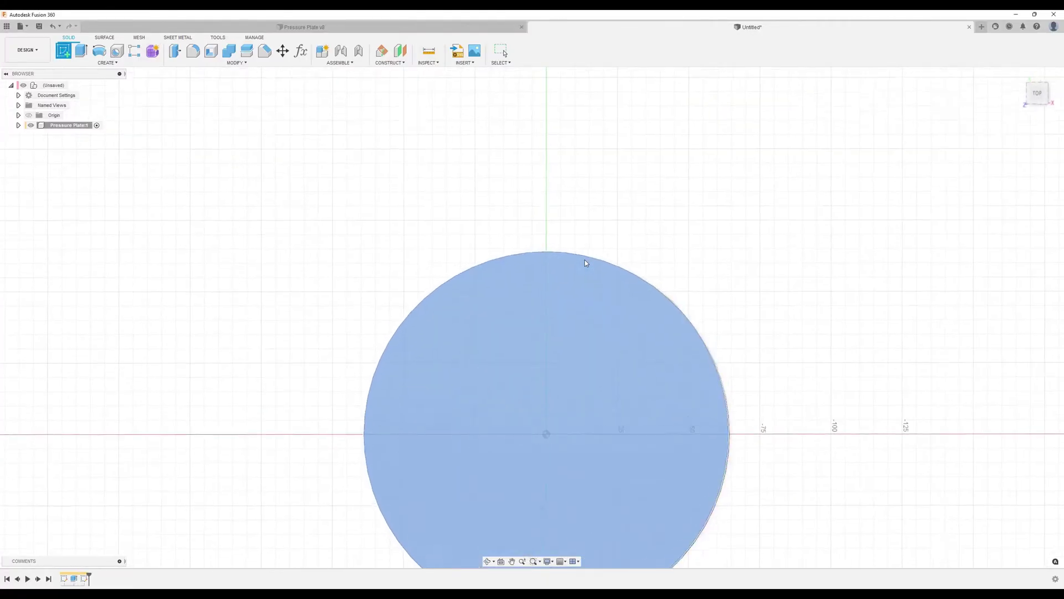
{"action": "scroll", "coordinate": [844, 286], "scroll_direction": "down", "scroll_amount": 2}
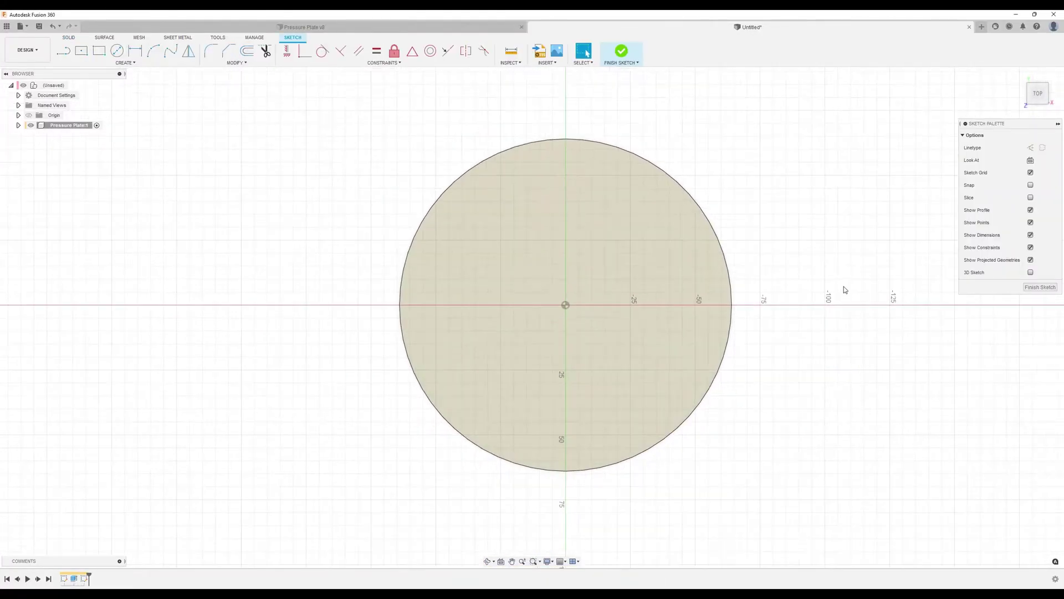
{"action": "middle_click_drag", "start_coordinate": [839, 286], "coordinate": [743, 290]}
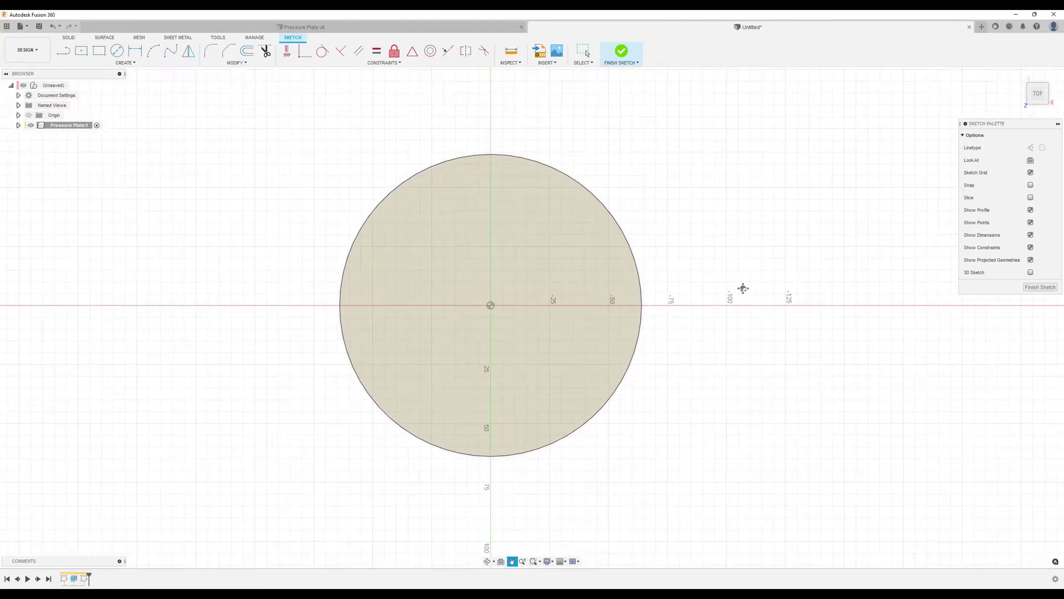
{"action": "left_click", "coordinate": [118, 51]}
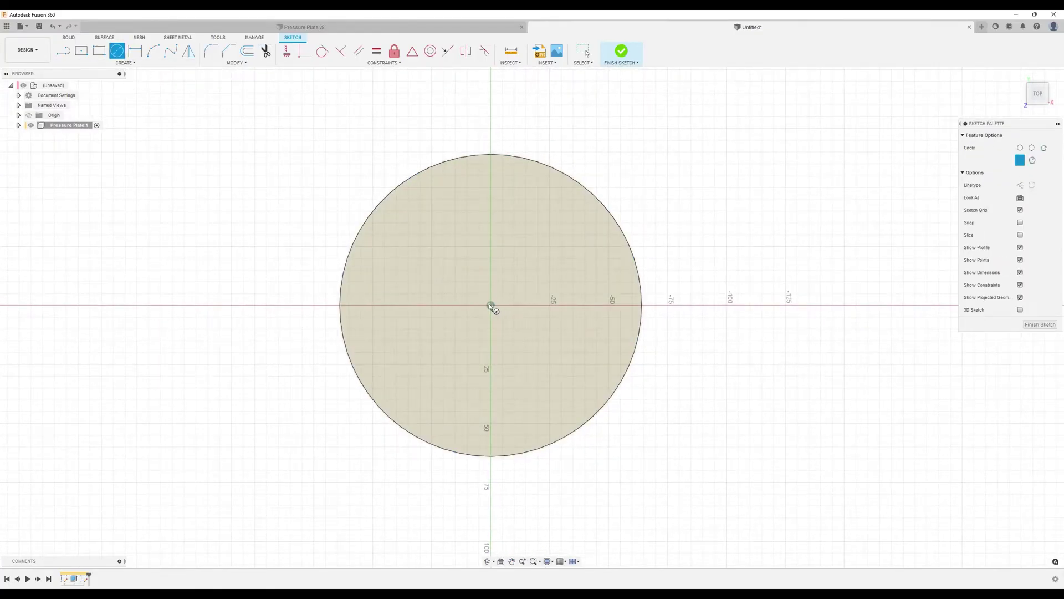
{"action": "left_click", "coordinate": [491, 305]}
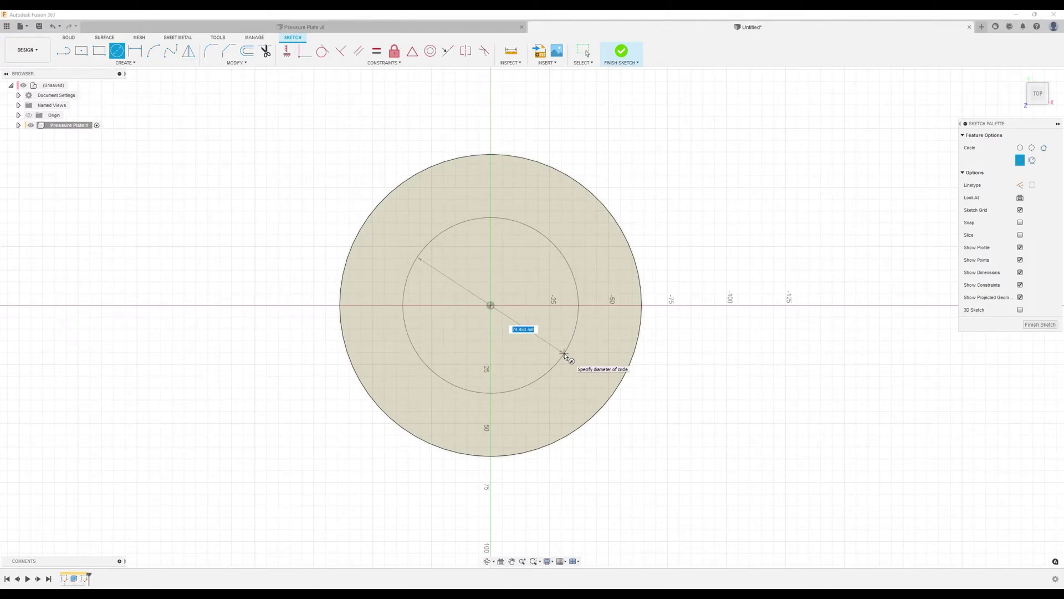
{"action": "type", "text": "3"}
{"action": "key", "text": "Return"}
{"action": "scroll", "coordinate": [556, 361], "scroll_direction": "up", "scroll_amount": 2}
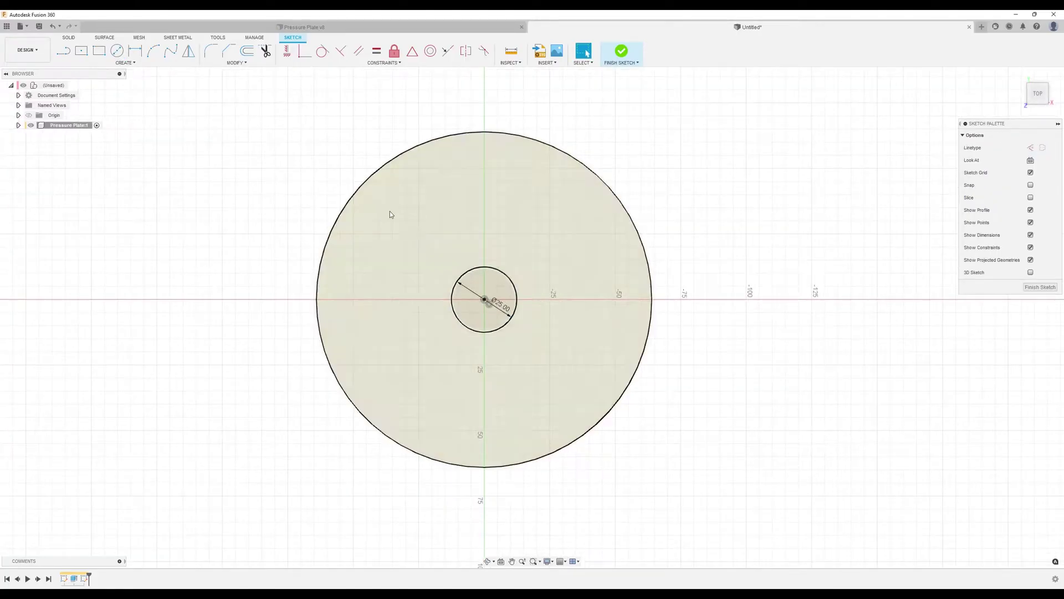
- Draw a 75 mm diameter circle concentric with the 25 mm circle
{"action": "left_click", "coordinate": [117, 51]}
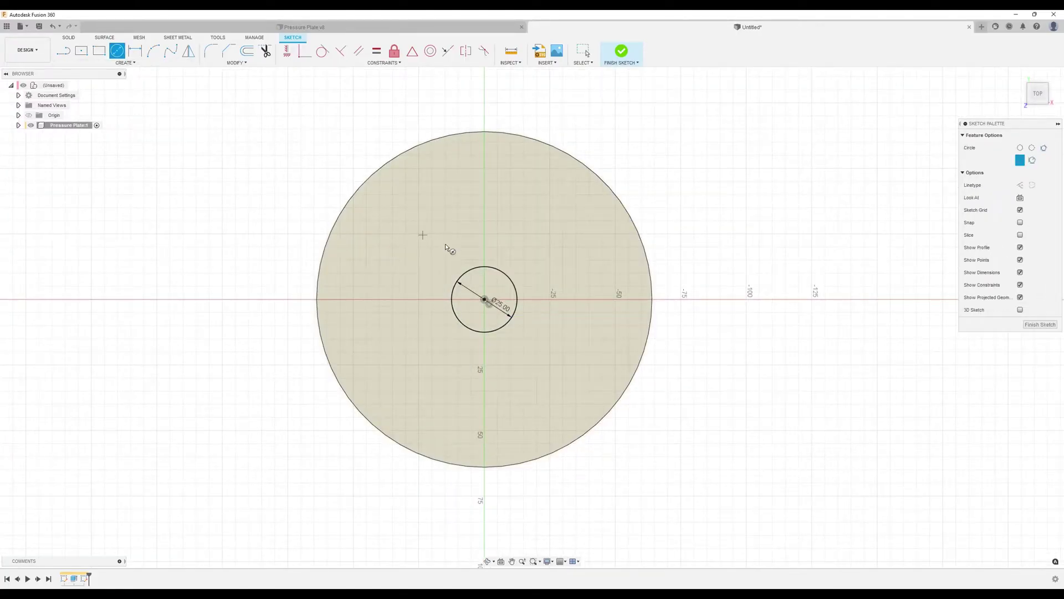
{"action": "left_click", "coordinate": [485, 300]}
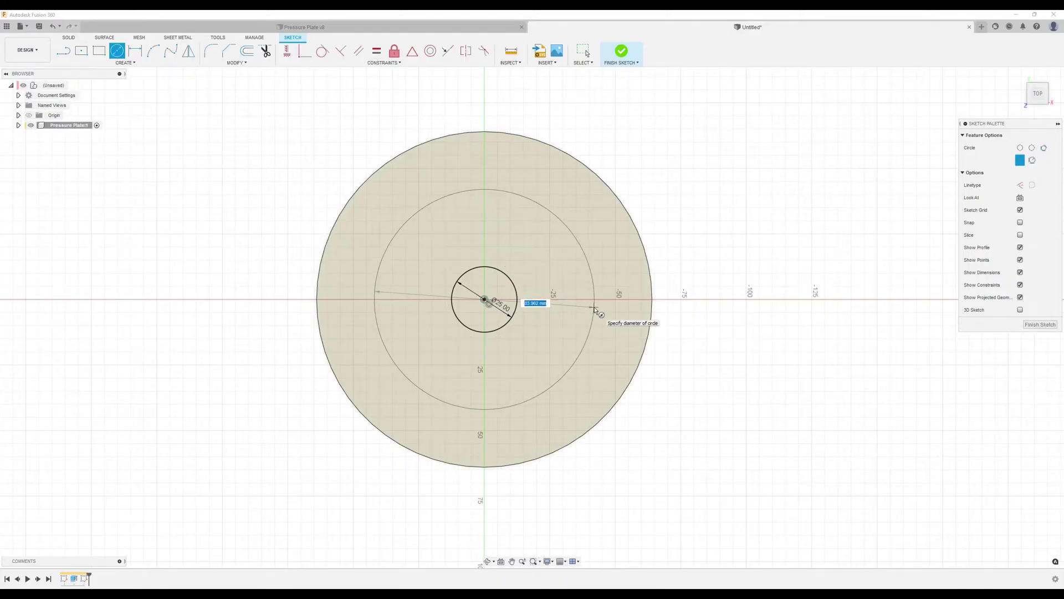
{"action": "type", "text": "75"}
{"action": "key", "text": "Return"}
{"action": "key", "text": "Escape"}
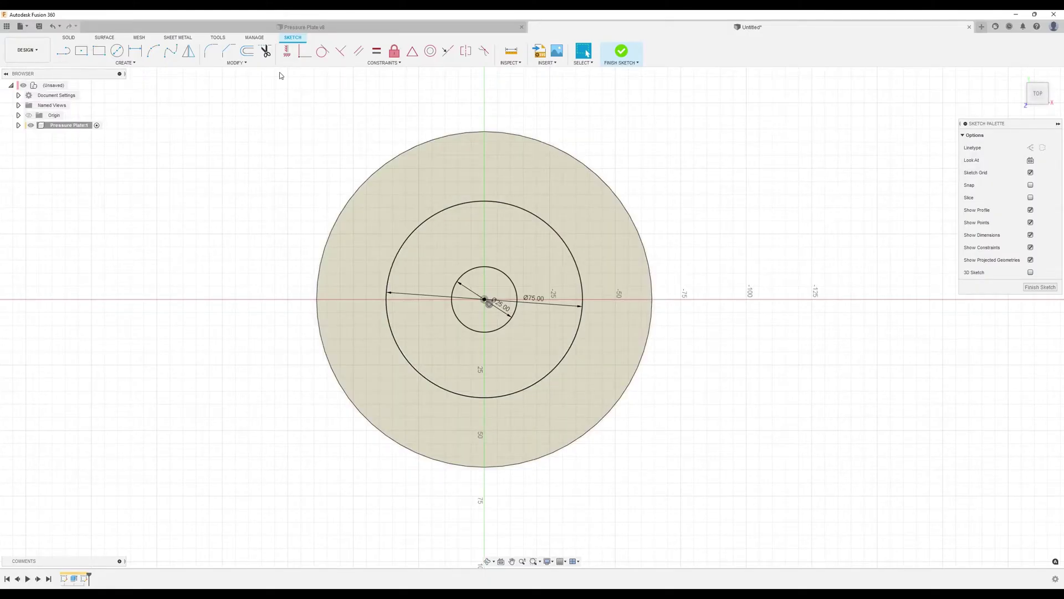
- Offset the 75 mm circle inward by 5 mm
{"action": "left_click", "coordinate": [248, 52]}
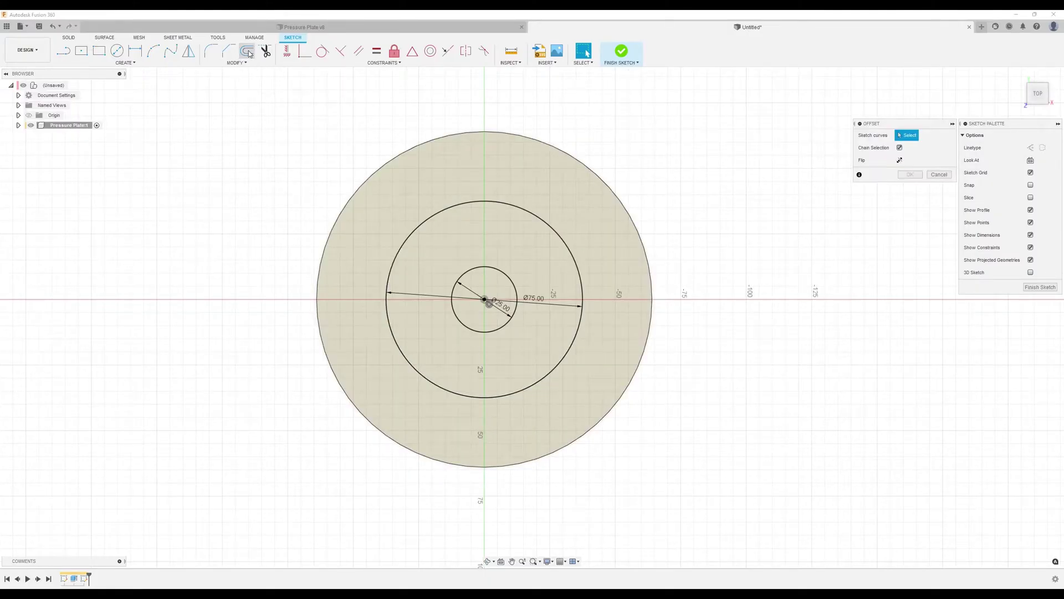
{"action": "left_click", "coordinate": [480, 201]}
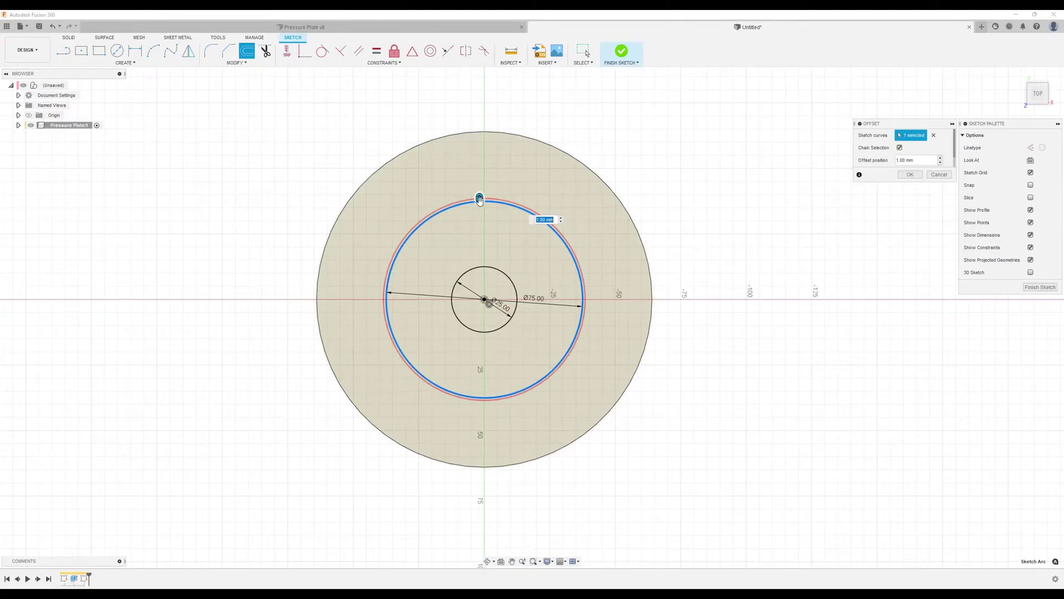
{"action": "key", "text": "BackSpace"}
{"action": "type", "text": "-5"}
{"action": "key", "text": "Return"}
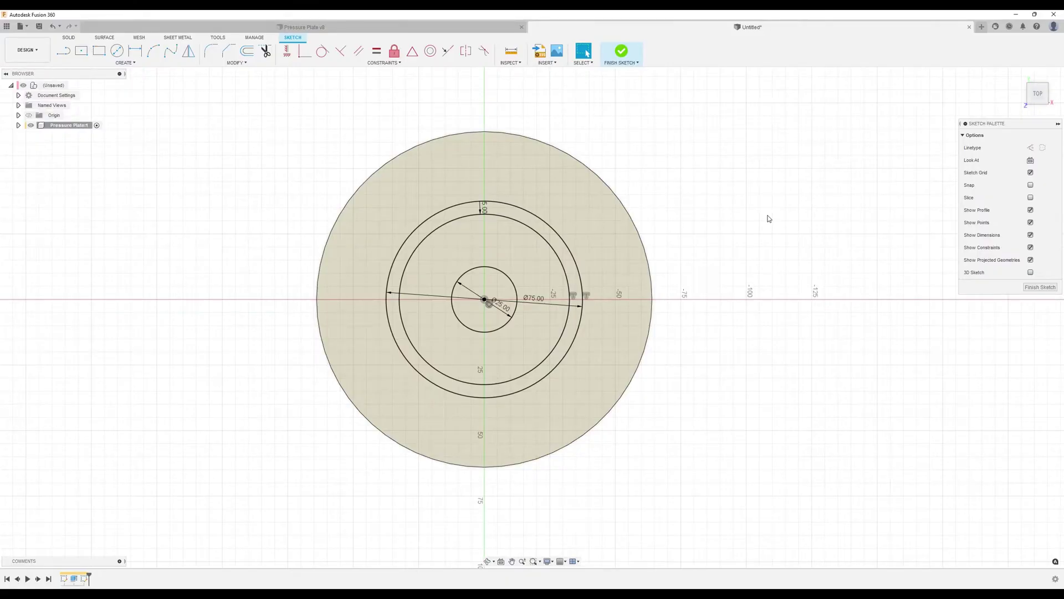
- Draw a 35 mm vertical construction line upward from the origin into the ring between the two outer sketch circles
{"action": "key", "text": "l"}
{"action": "left_click", "coordinate": [1029, 147]}
{"action": "left_click", "coordinate": [485, 300]}
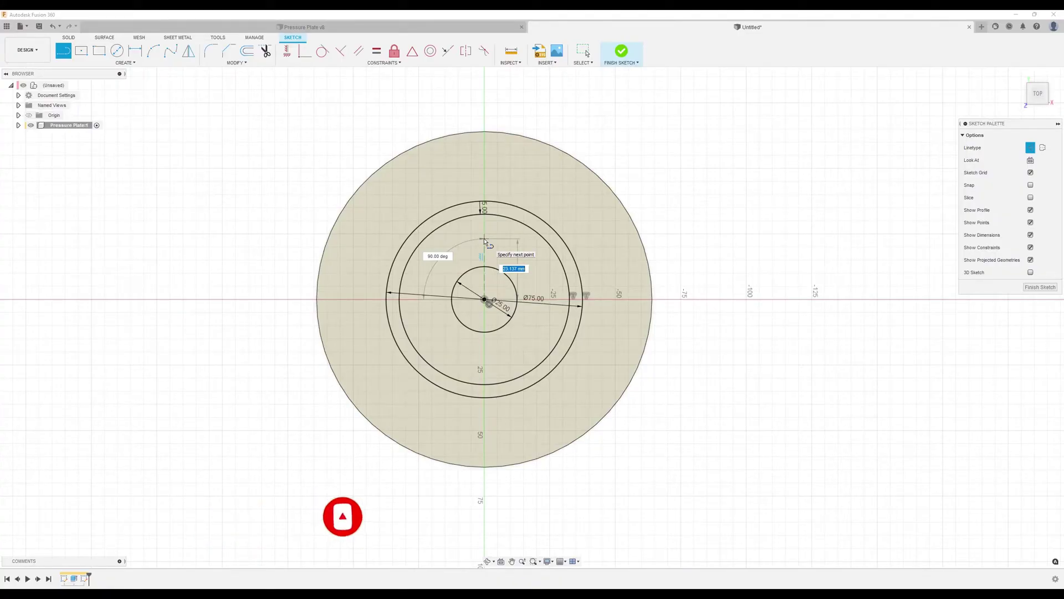
{"action": "type", "text": "35"}
{"action": "key", "text": "Return"}
{"action": "key", "text": "Escape"}
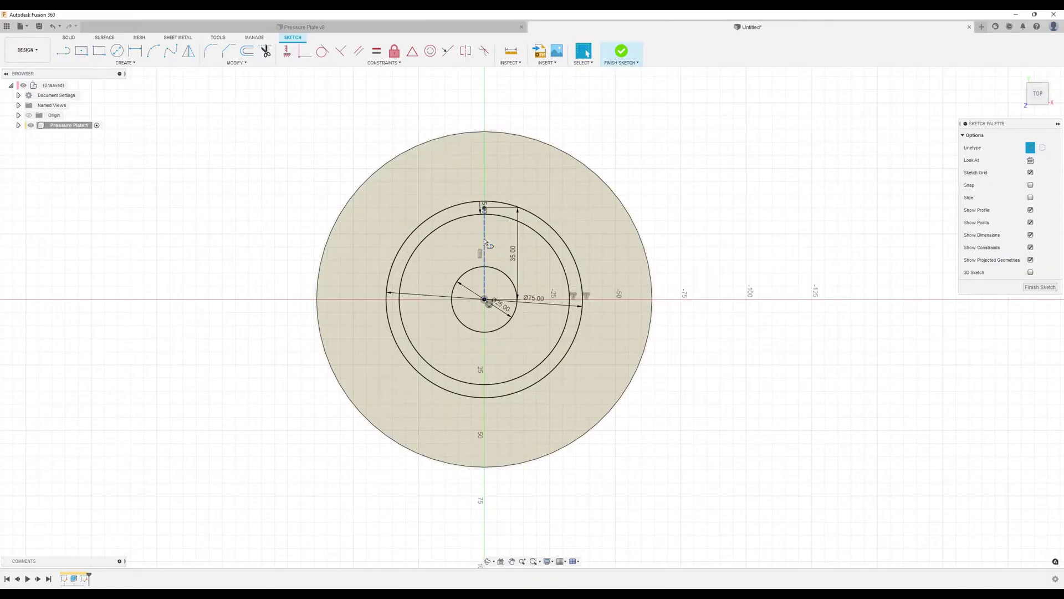
{"action": "scroll", "coordinate": [492, 215], "scroll_direction": "up", "scroll_amount": 3}
{"action": "scroll", "coordinate": [525, 253], "scroll_direction": "down", "scroll_amount": 5}
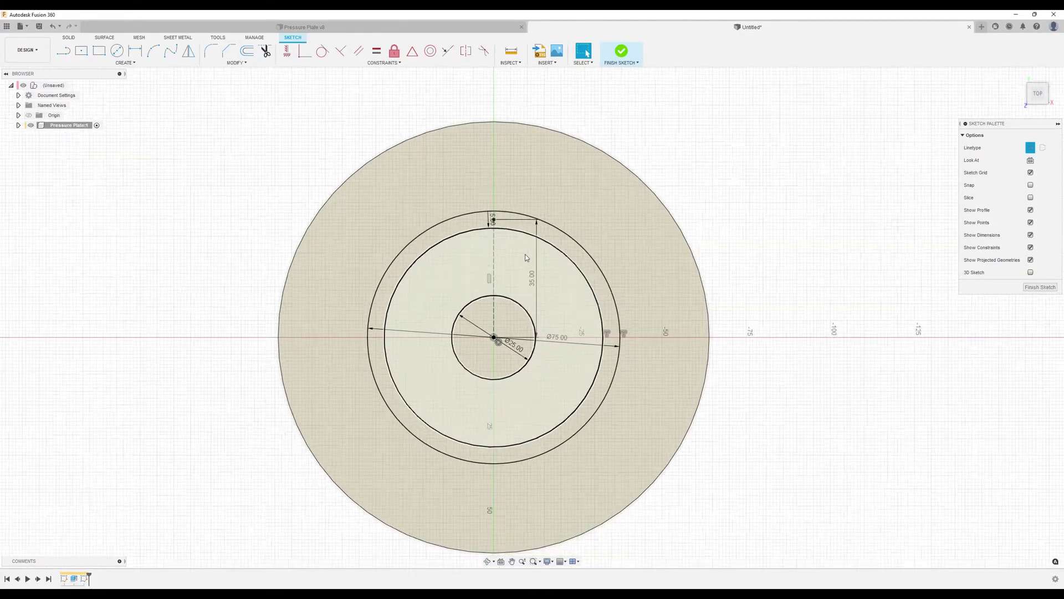
{"action": "left_click", "coordinate": [117, 51]}
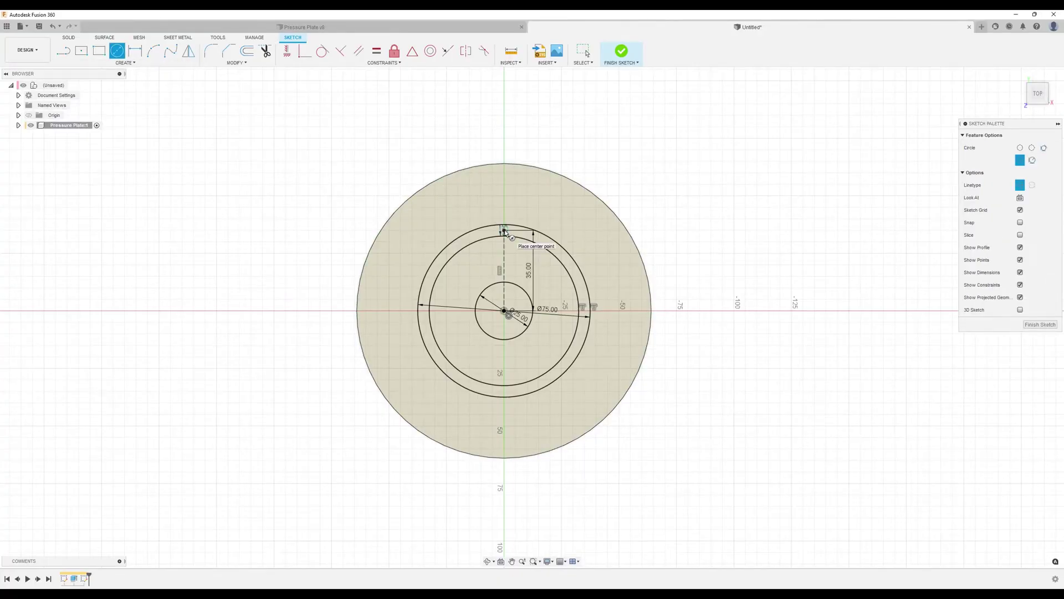
{"action": "scroll", "coordinate": [505, 231], "scroll_direction": "up", "scroll_amount": 5}
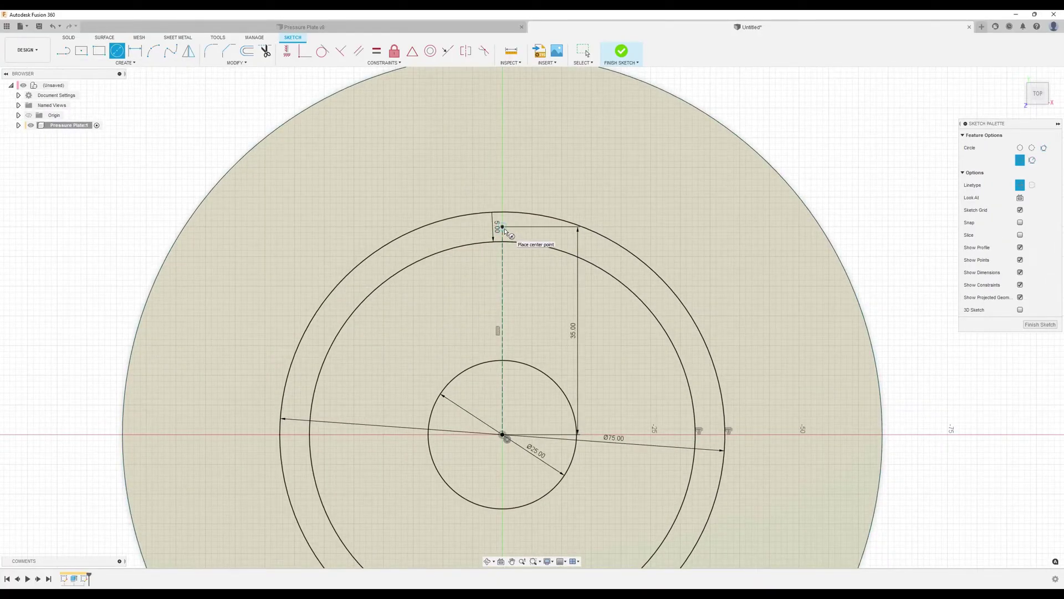
{"action": "left_click", "coordinate": [503, 227]}
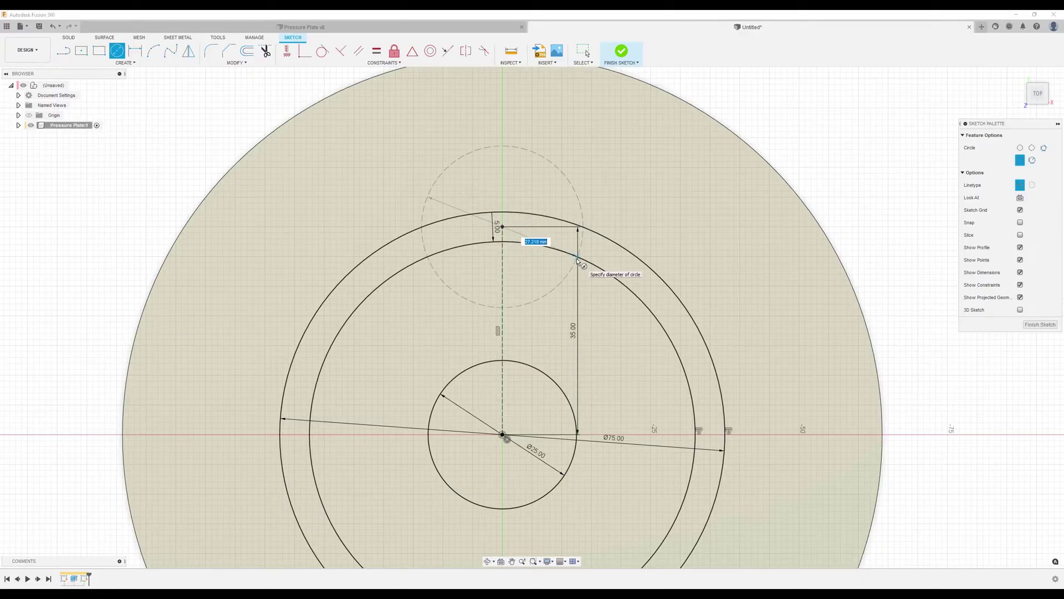
{"action": "key", "text": "Escape"}
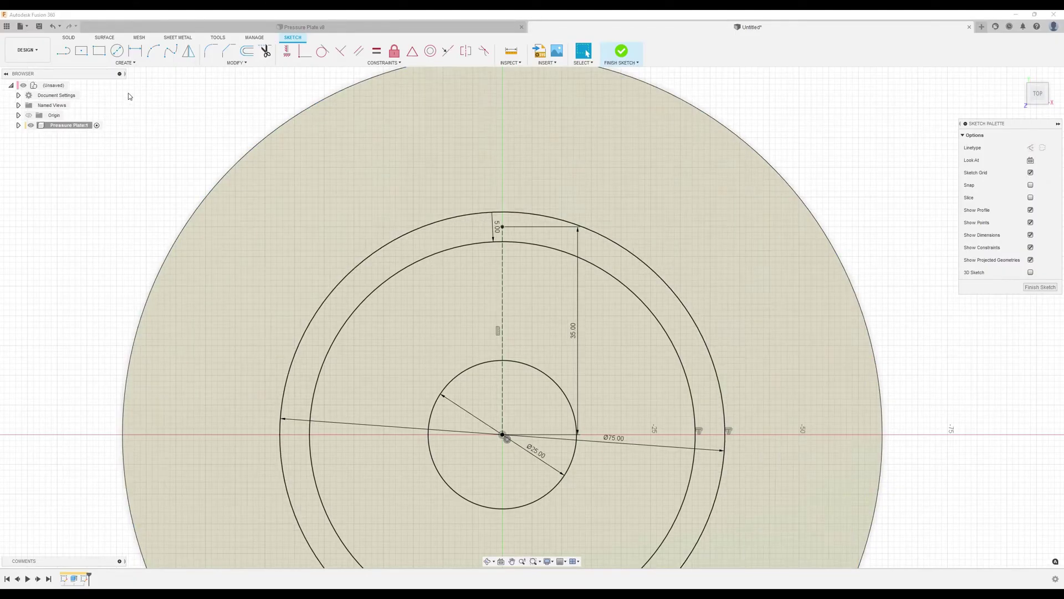
- Draw a 27 mm diameter circle with solid linetype centred on the upper end of the construction line
{"action": "left_click", "coordinate": [117, 50]}
{"action": "left_click", "coordinate": [502, 227]}
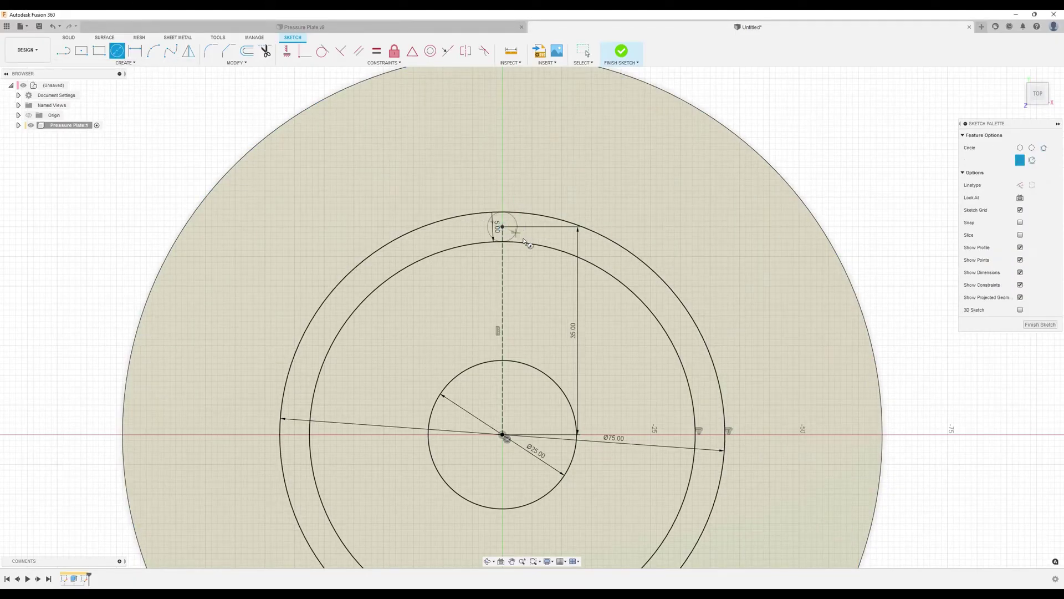
{"action": "type", "text": "27"}
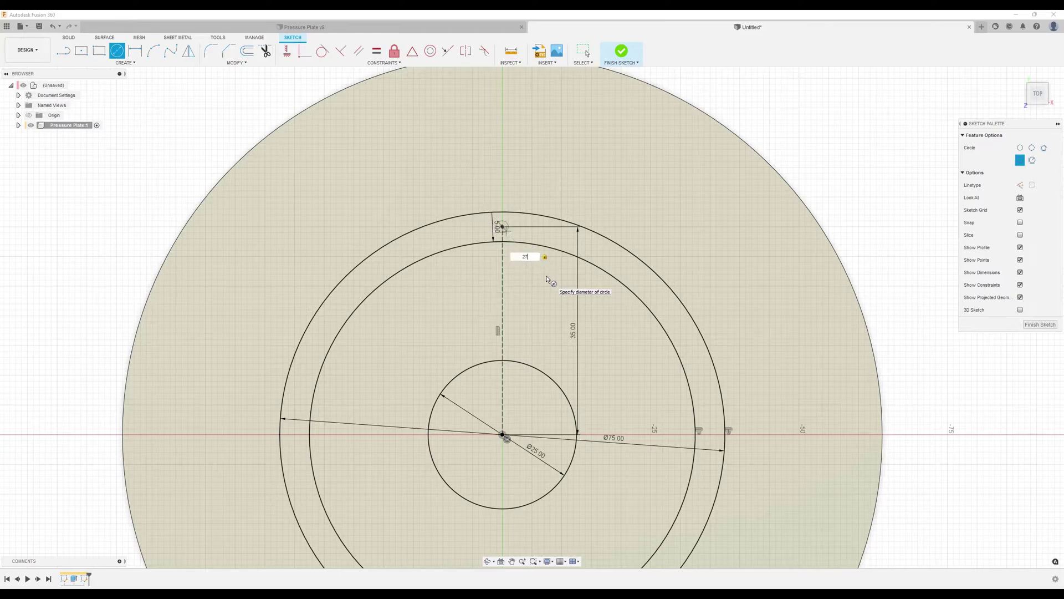
{"action": "key", "text": "Return"}
{"action": "key", "text": "Escape"}
{"action": "scroll", "coordinate": [705, 395], "scroll_direction": "down", "scroll_amount": 6}
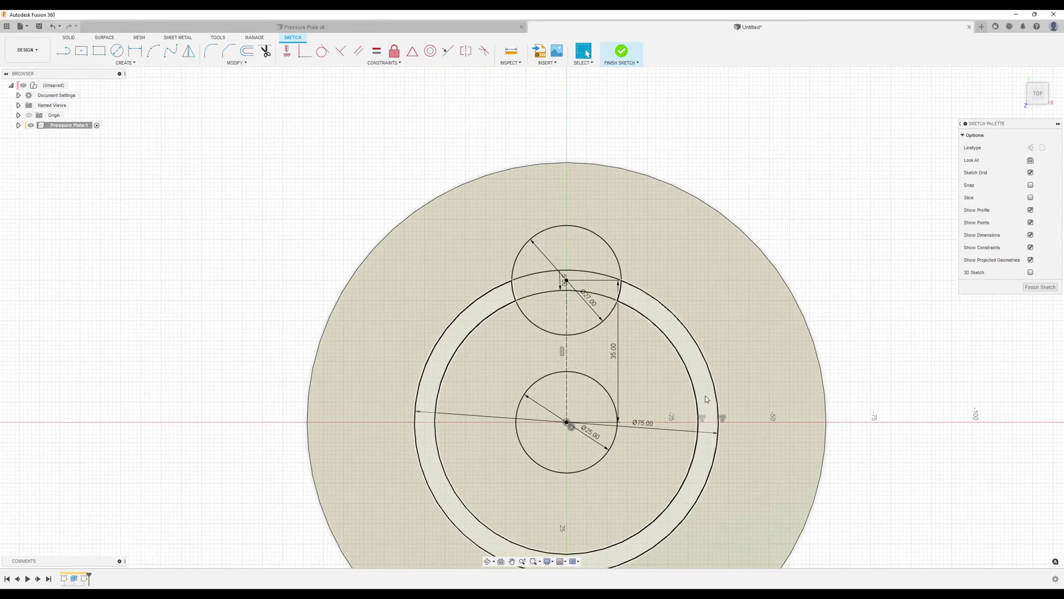
- Spread the sketch's 5, 27, 35, 75 and 25 mm dimensions apart so they no longer overlap, and finish the sketch
{"action": "middle_click_drag", "start_coordinate": [791, 376], "coordinate": [730, 319]}
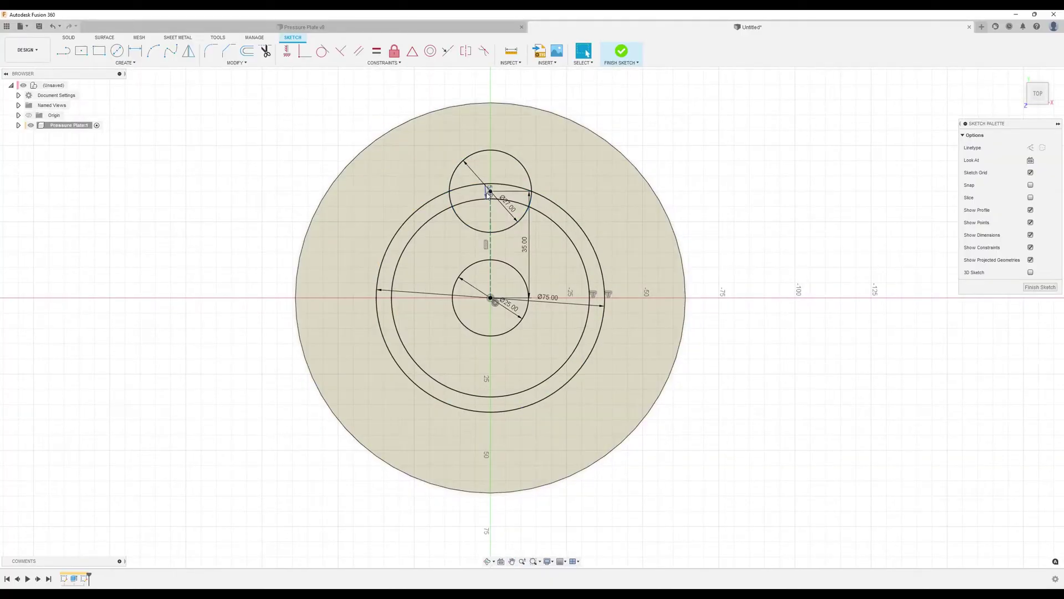
{"action": "left_click_drag", "start_coordinate": [487, 192], "coordinate": [589, 216]}
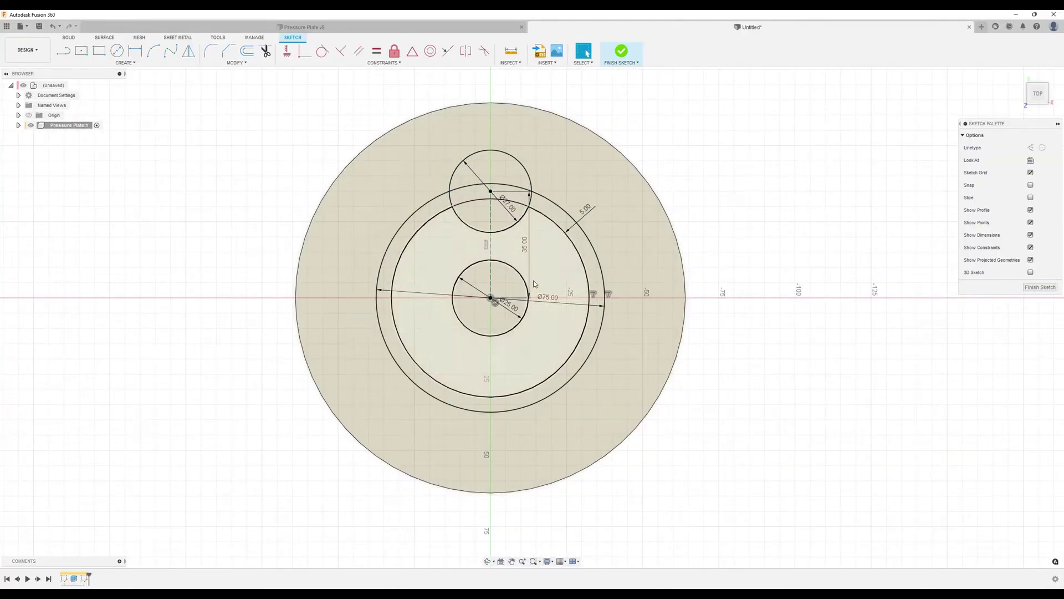
{"action": "left_click_drag", "start_coordinate": [502, 206], "coordinate": [505, 172]}
{"action": "left_click_drag", "start_coordinate": [526, 247], "coordinate": [544, 256]}
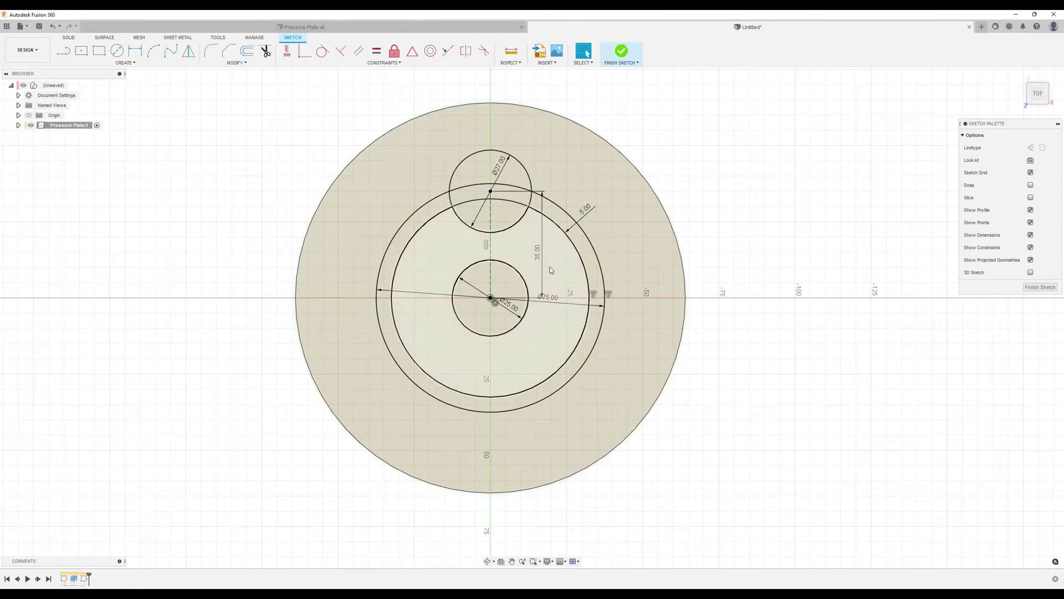
{"action": "left_click_drag", "start_coordinate": [549, 298], "coordinate": [440, 339]}
{"action": "left_click_drag", "start_coordinate": [515, 311], "coordinate": [505, 320]}
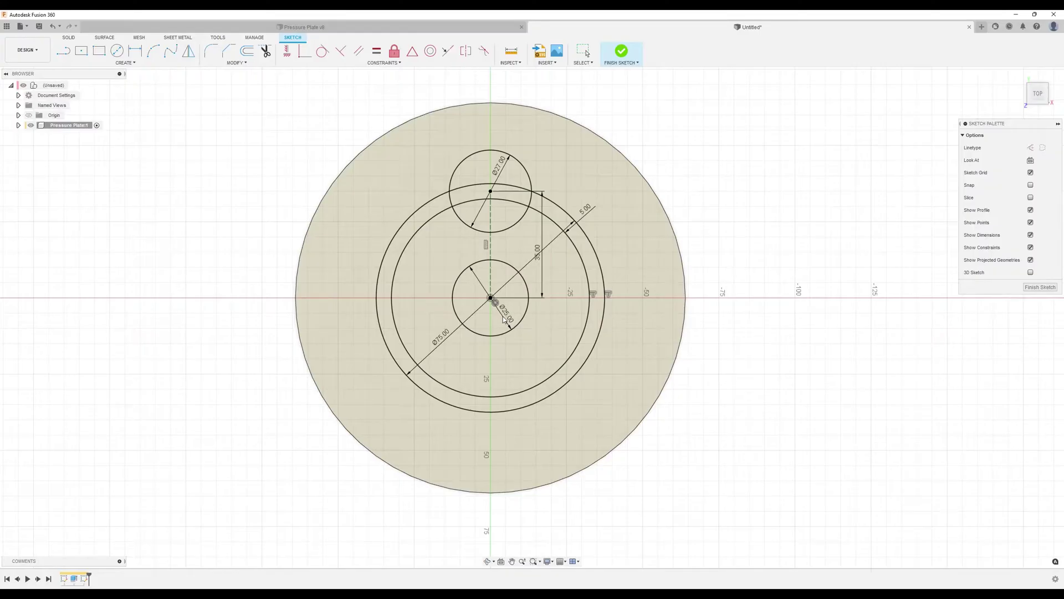
{"action": "left_click_drag", "start_coordinate": [538, 251], "coordinate": [356, 245]}
{"action": "key", "text": "Escape"}
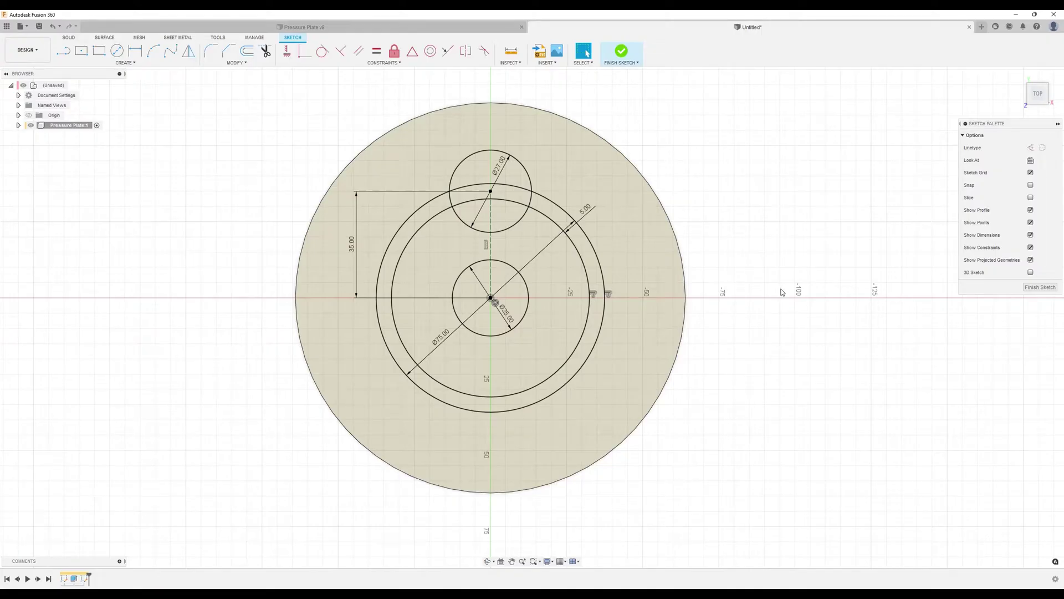
{"action": "left_click", "coordinate": [1040, 287]}
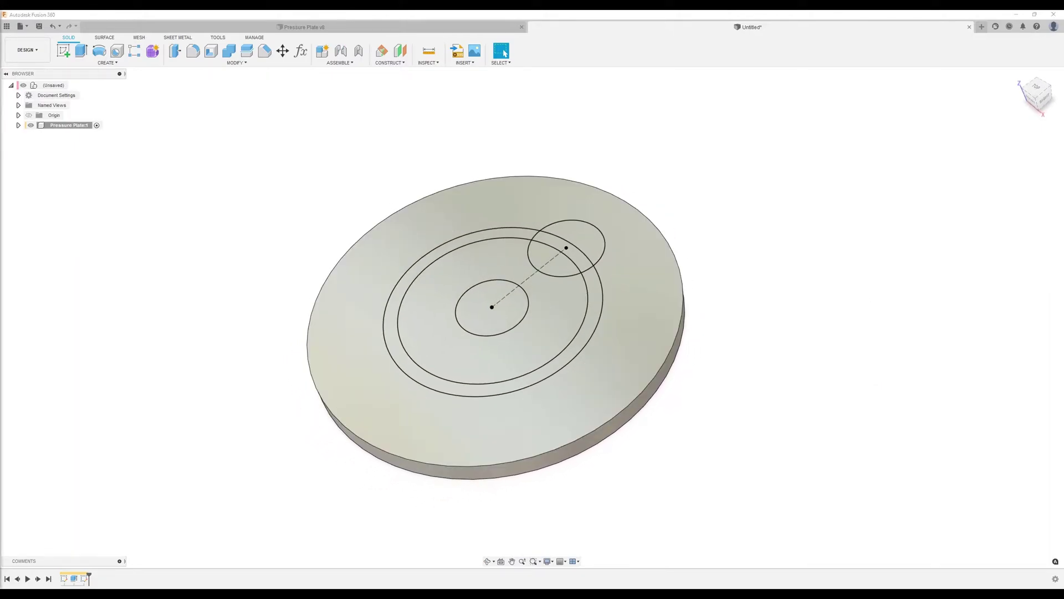
- Extrude the full ring between the two large sketch circles 12 mm upward, joined to the base disc
{"action": "left_click", "coordinate": [80, 51]}
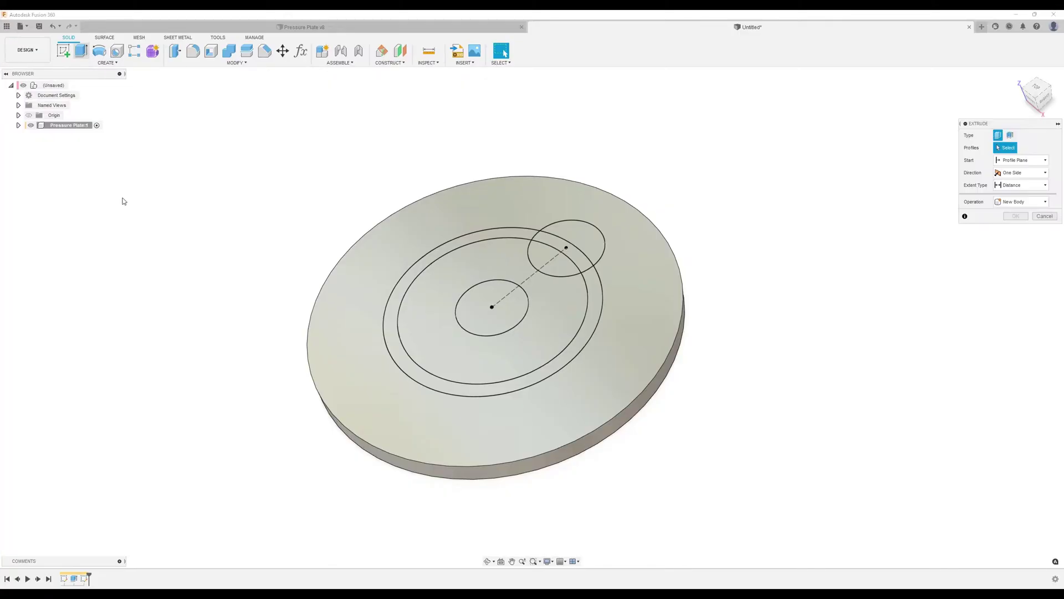
{"action": "left_click", "coordinate": [446, 388]}
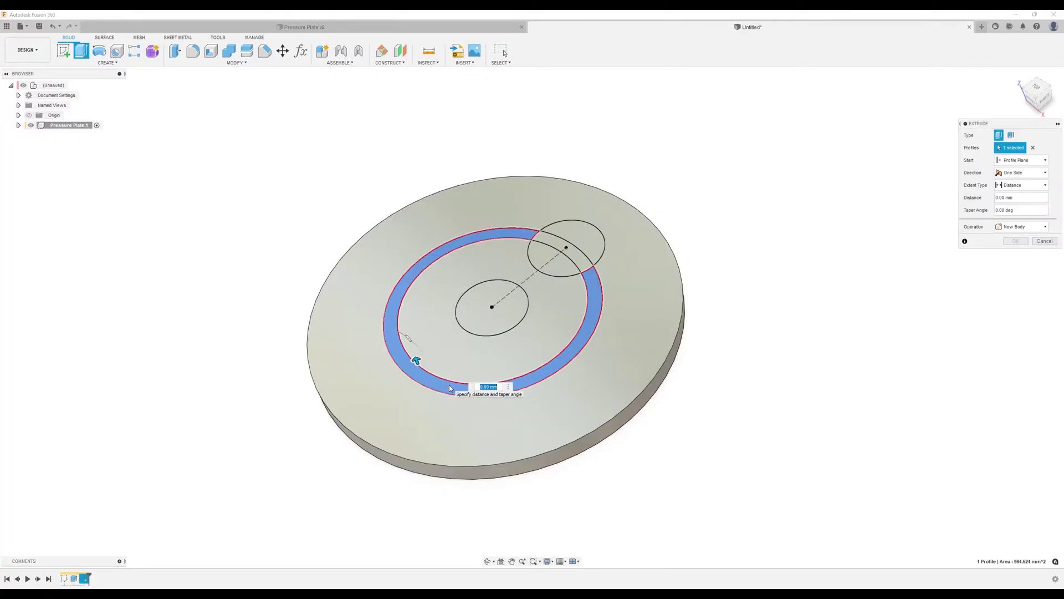
{"action": "left_click", "coordinate": [583, 264]}
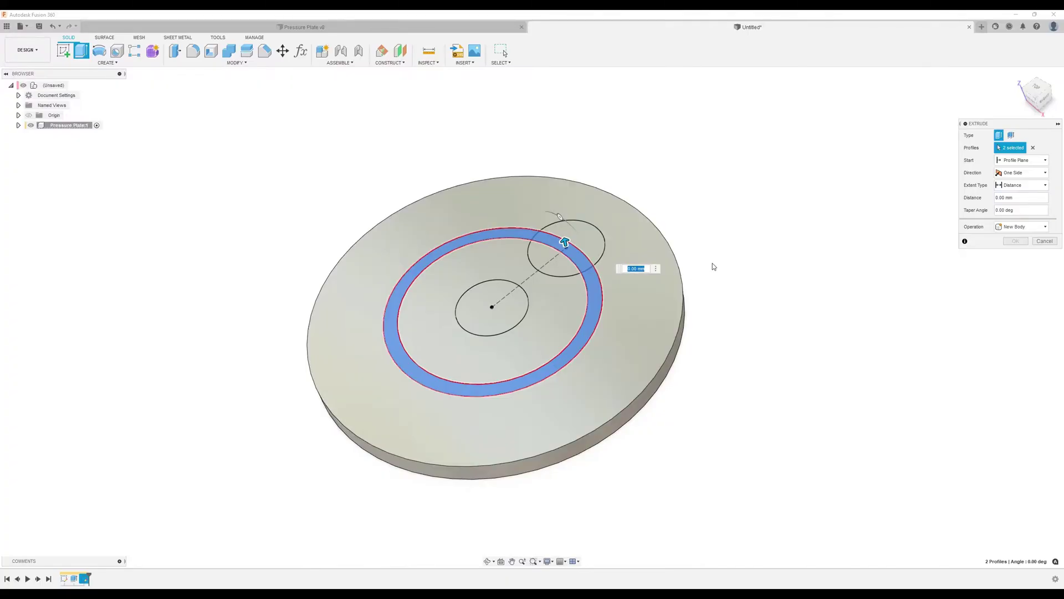
{"action": "type", "text": "12"}
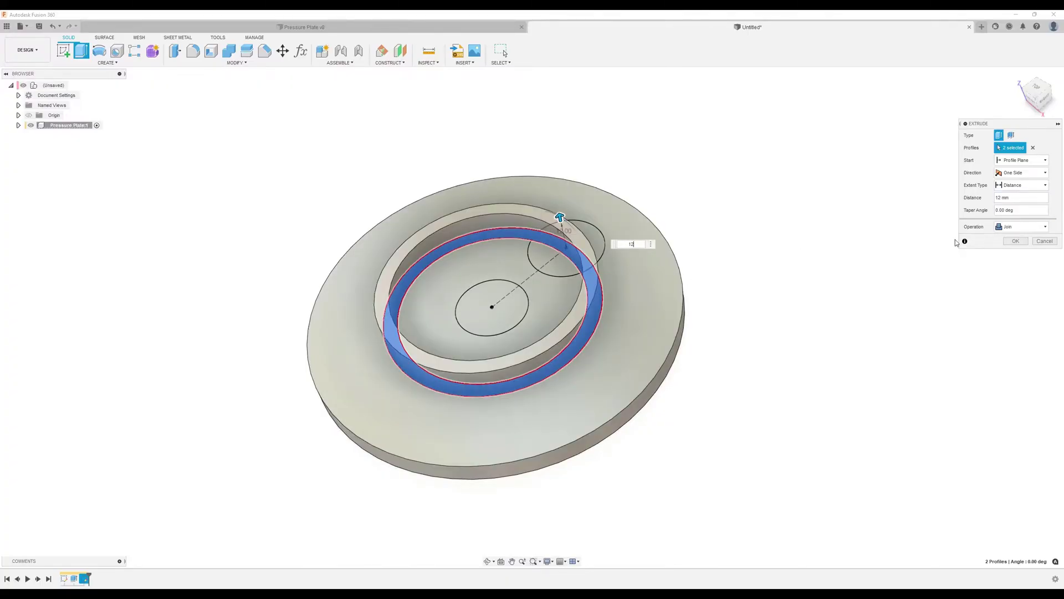
{"action": "left_click", "coordinate": [1016, 242]}
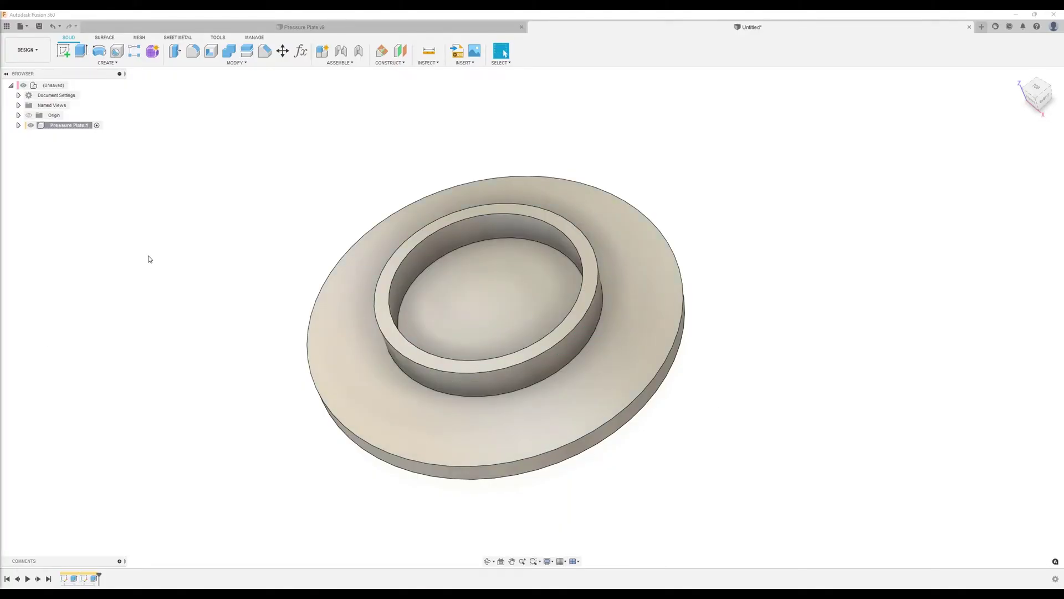
- Show Sketch2 again and cut its central 25 mm circle through the base disc with a -7 mm extrude
{"action": "left_click", "coordinate": [81, 51]}
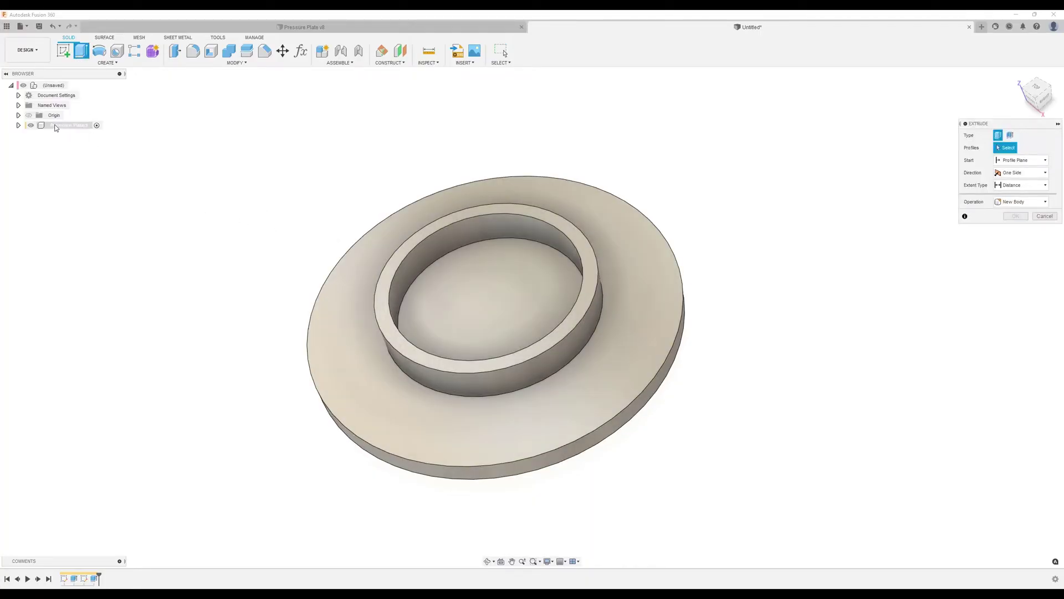
{"action": "left_click", "coordinate": [18, 125]}
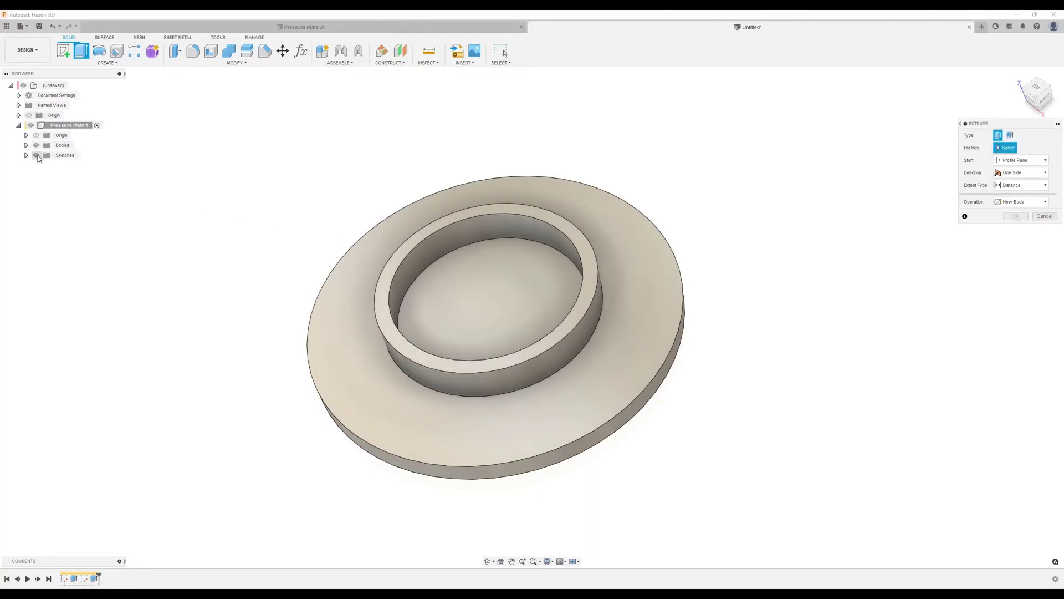
{"action": "left_click", "coordinate": [25, 155]}
{"action": "left_click", "coordinate": [43, 176]}
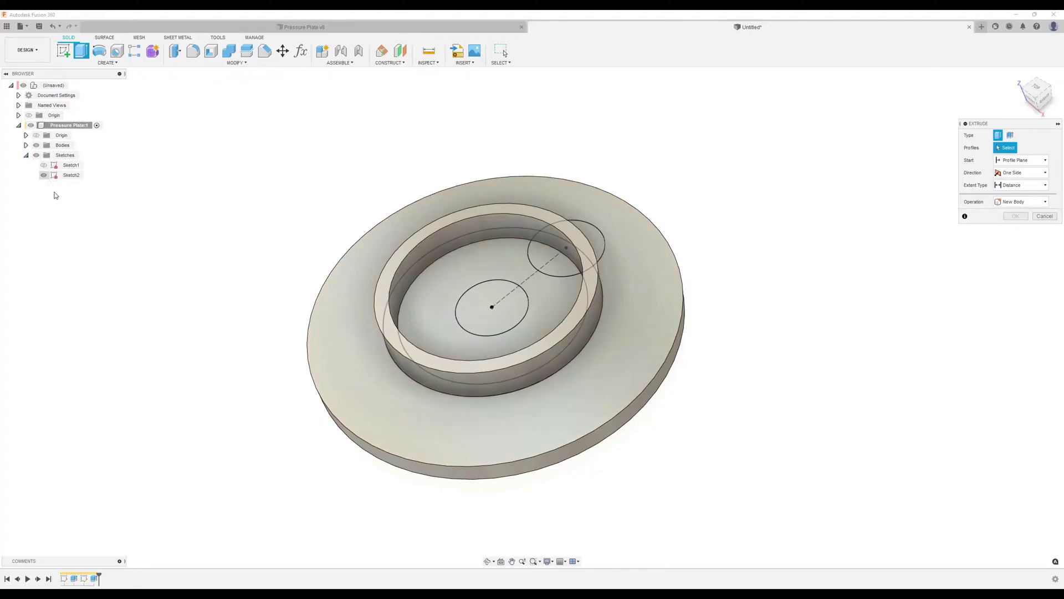
{"action": "left_click", "coordinate": [496, 297]}
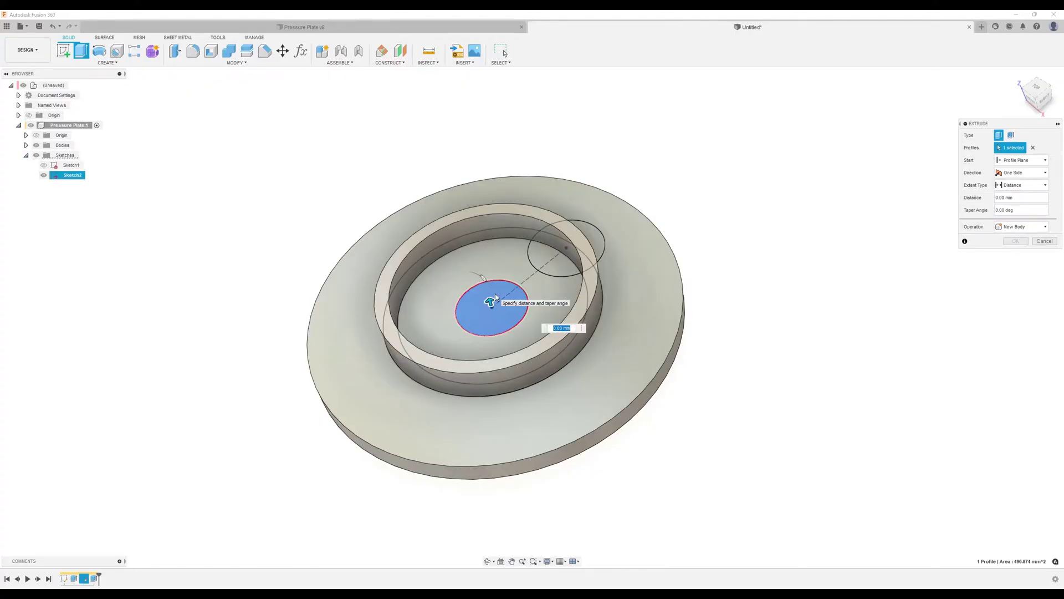
{"action": "middle_click_drag", "start_coordinate": [842, 324], "coordinate": [542, 225], "text": "shift"}
{"action": "type", "text": "-7"}
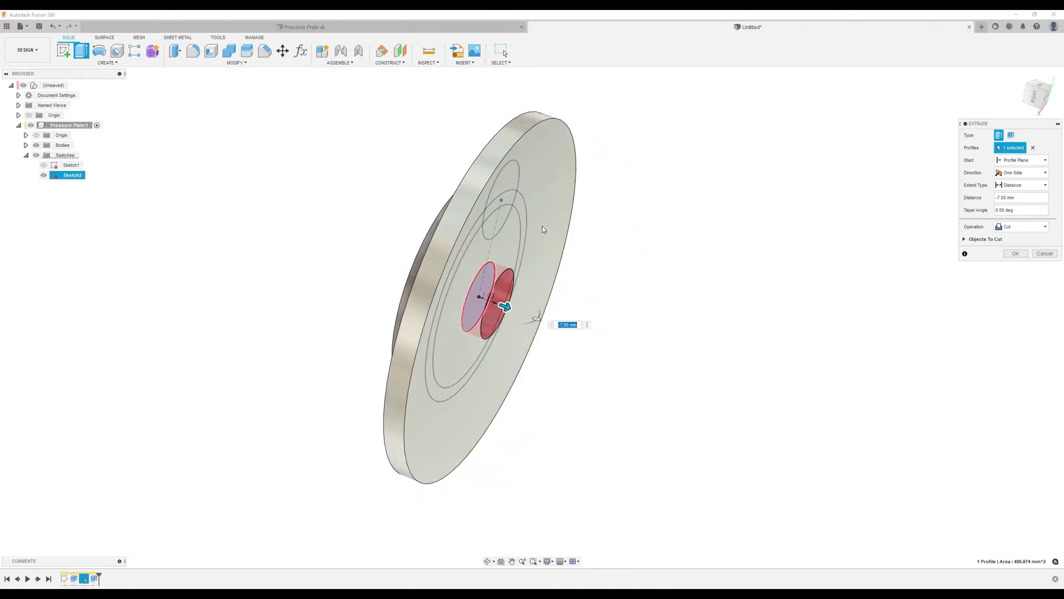
{"action": "middle_click_drag", "start_coordinate": [743, 373], "coordinate": [1026, 273], "text": "shift"}
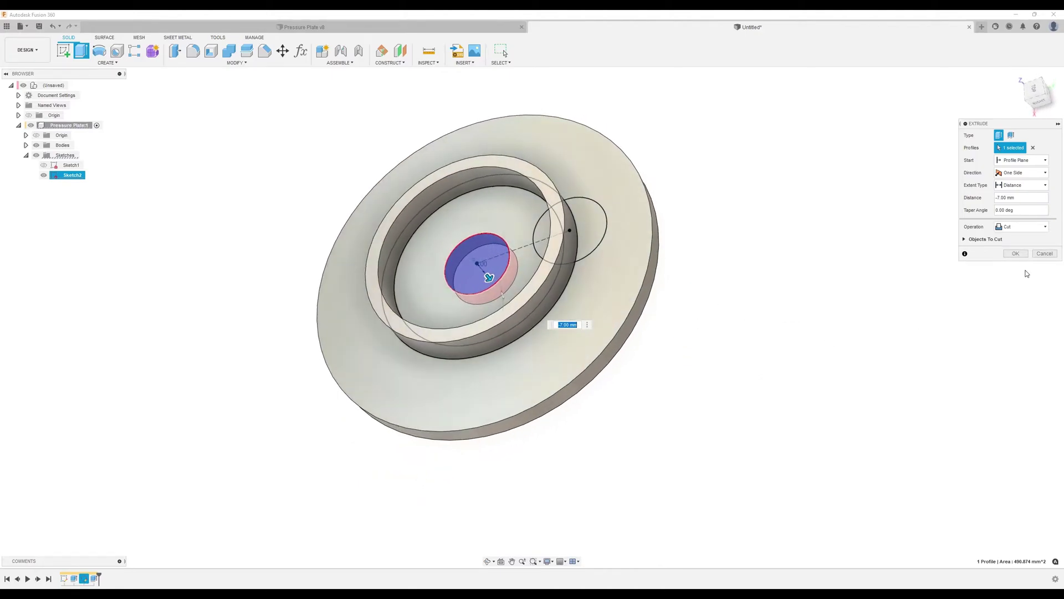
{"action": "left_click", "coordinate": [1019, 253]}
- Fillet the raised ring's two top edges, the disc's outer rim edges and the central hole's edges with a 2 mm radius
{"action": "middle_click_drag", "start_coordinate": [873, 374], "coordinate": [516, 355], "text": "shift"}
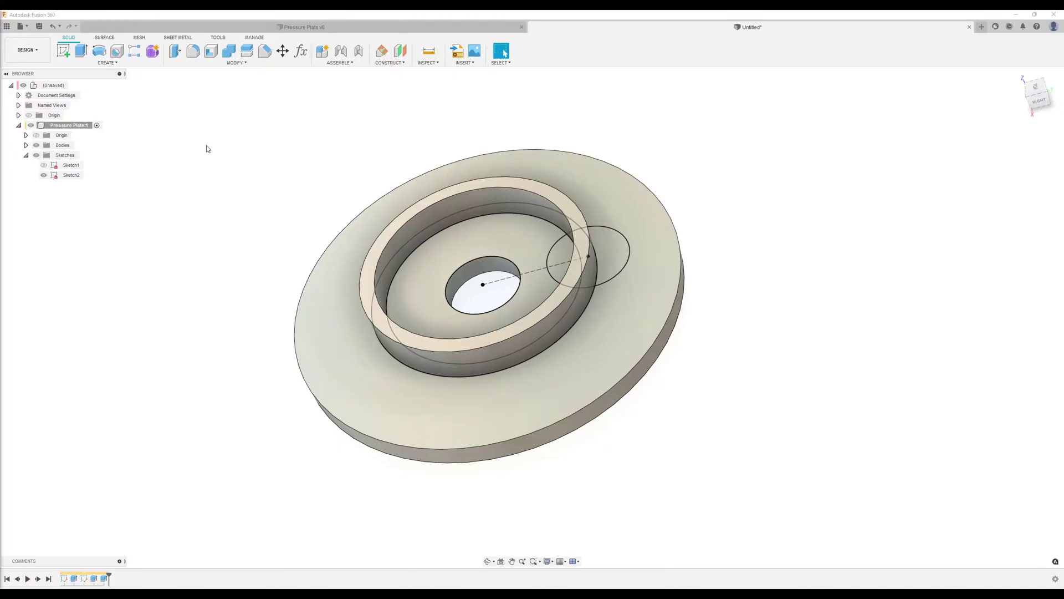
{"action": "left_click", "coordinate": [193, 51]}
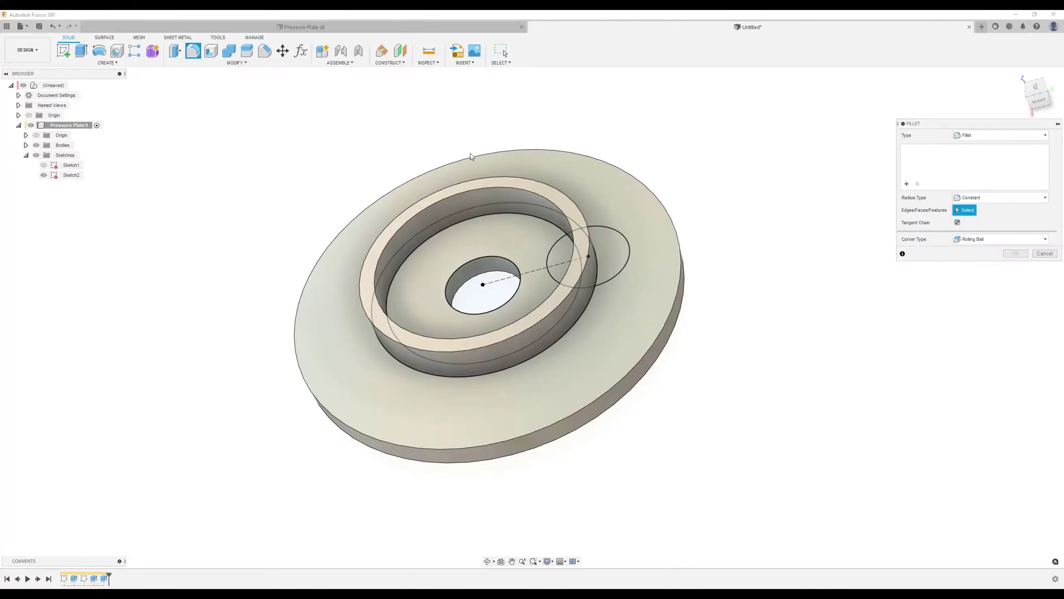
{"action": "left_click", "coordinate": [574, 202]}
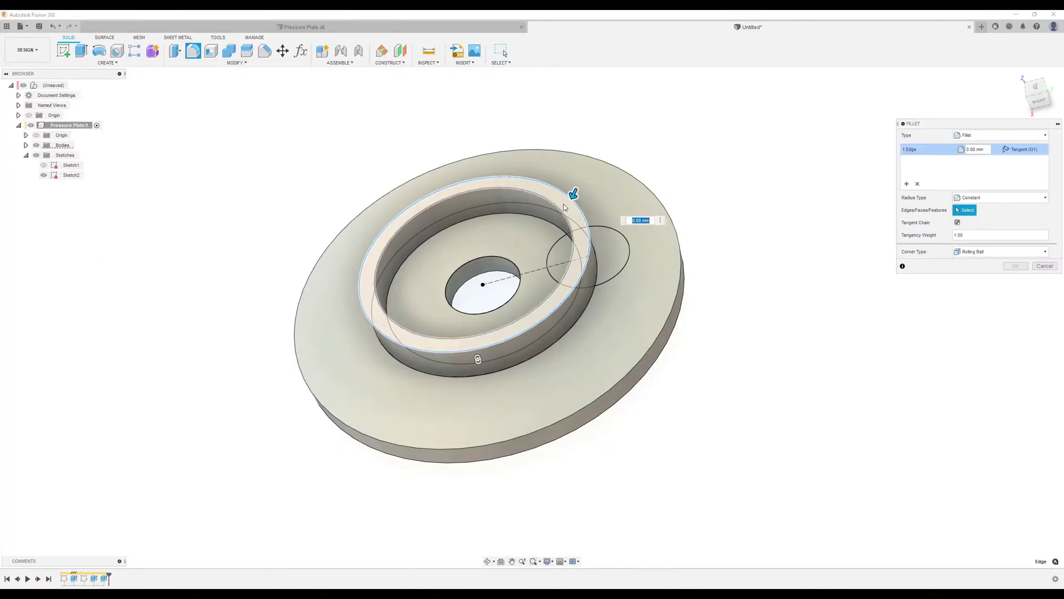
{"action": "left_click", "coordinate": [561, 212]}
{"action": "middle_click_drag", "start_coordinate": [561, 212], "coordinate": [649, 206], "text": "shift"}
{"action": "left_click", "coordinate": [650, 206]}
{"action": "middle_click_drag", "start_coordinate": [700, 261], "coordinate": [977, 294], "text": "shift"}
{"action": "left_click", "coordinate": [622, 193]}
{"action": "left_click", "coordinate": [512, 253]}
{"action": "left_click", "coordinate": [531, 256]}
{"action": "type", "text": "2"}
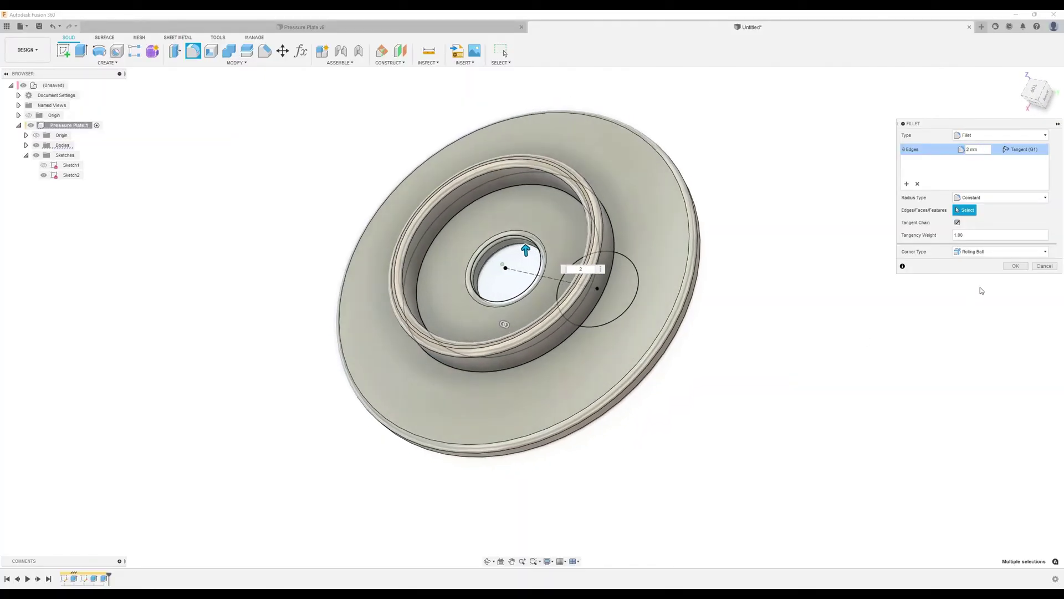
{"action": "left_click", "coordinate": [1014, 267]}
- Extrude all three regions of the 27 mm circle 30 mm upward with the Join operation, and hide Sketch2
{"action": "middle_click_drag", "start_coordinate": [828, 349], "coordinate": [819, 355], "text": "shift"}
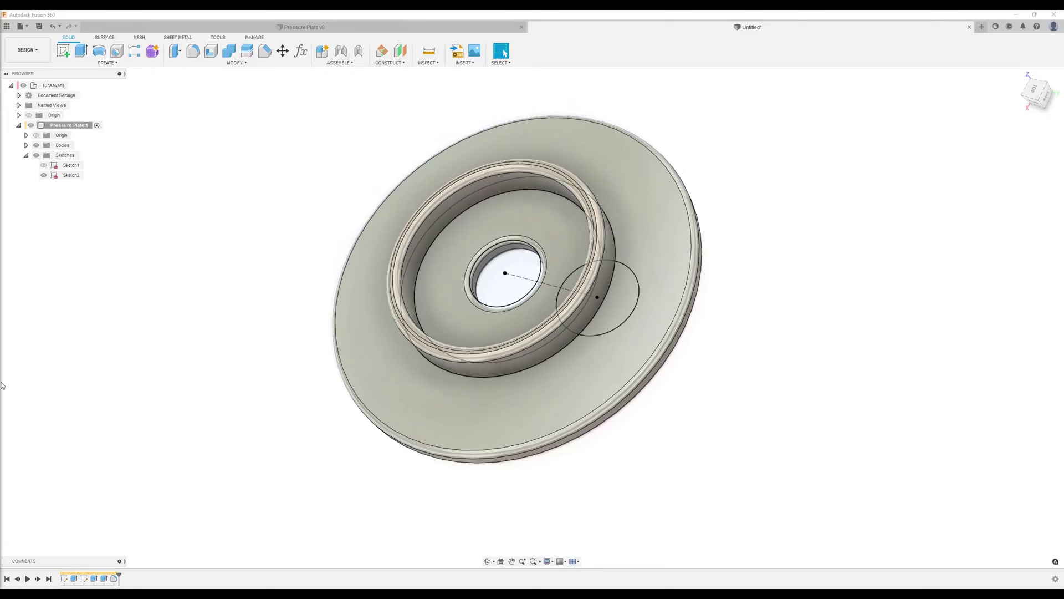
{"action": "left_click", "coordinate": [844, 219]}
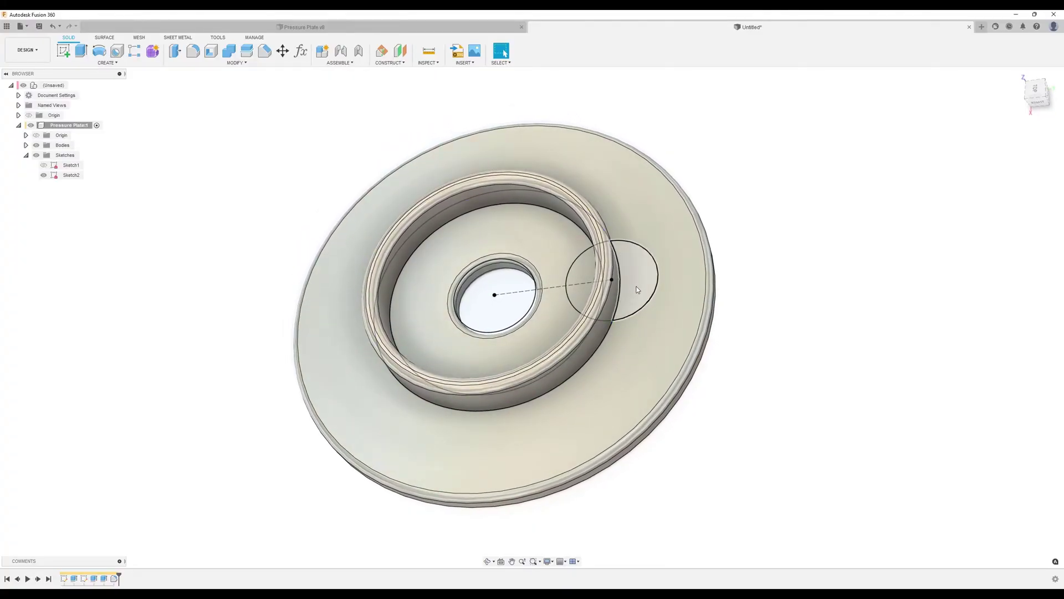
{"action": "key", "text": "e"}
{"action": "left_click", "coordinate": [636, 289]}
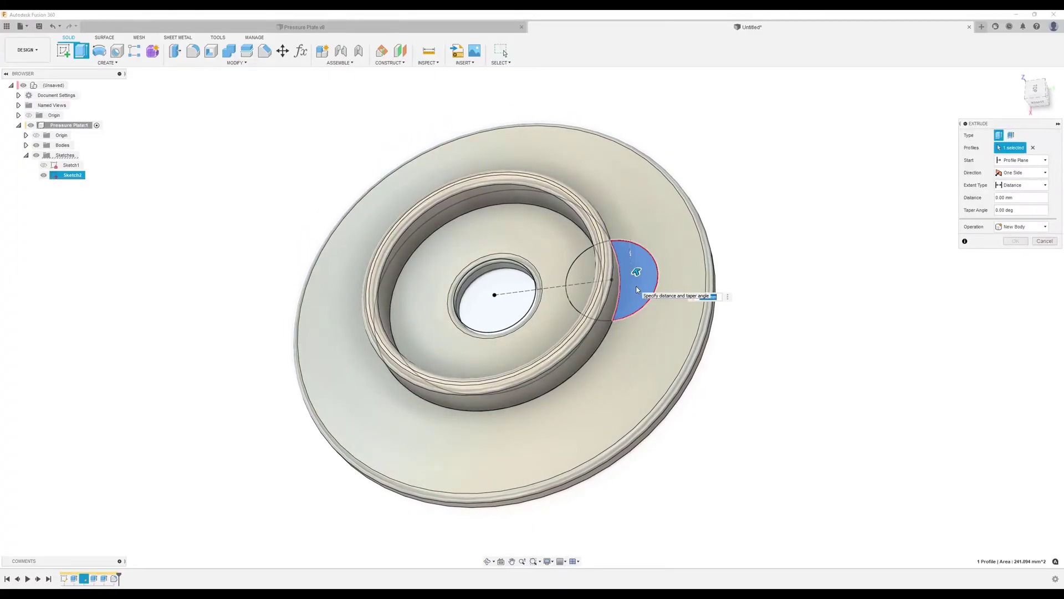
{"action": "left_click", "coordinate": [587, 273]}
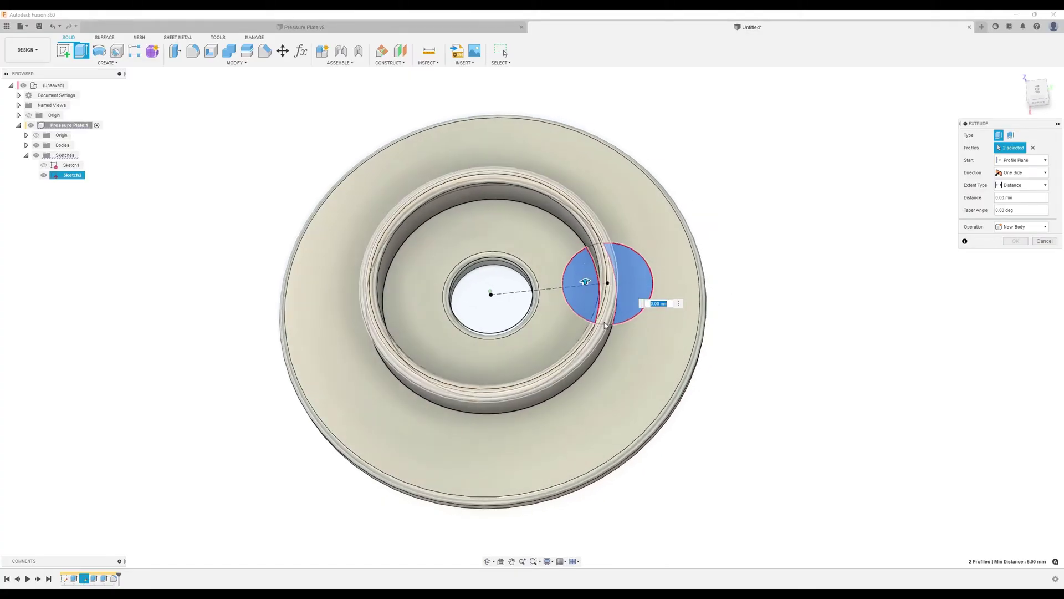
{"action": "left_click", "coordinate": [610, 302]}
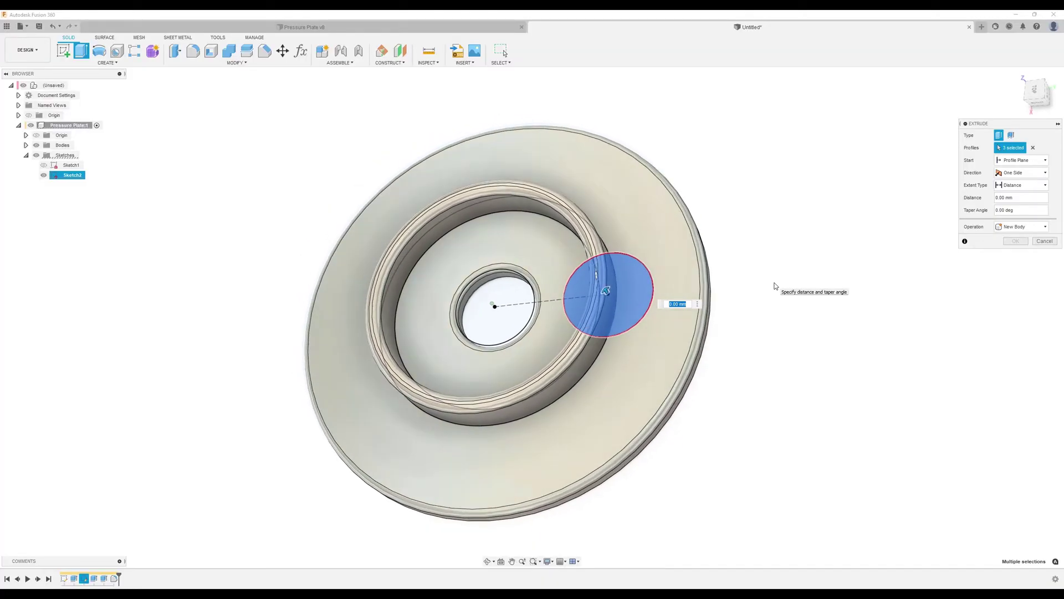
{"action": "type", "text": "30"}
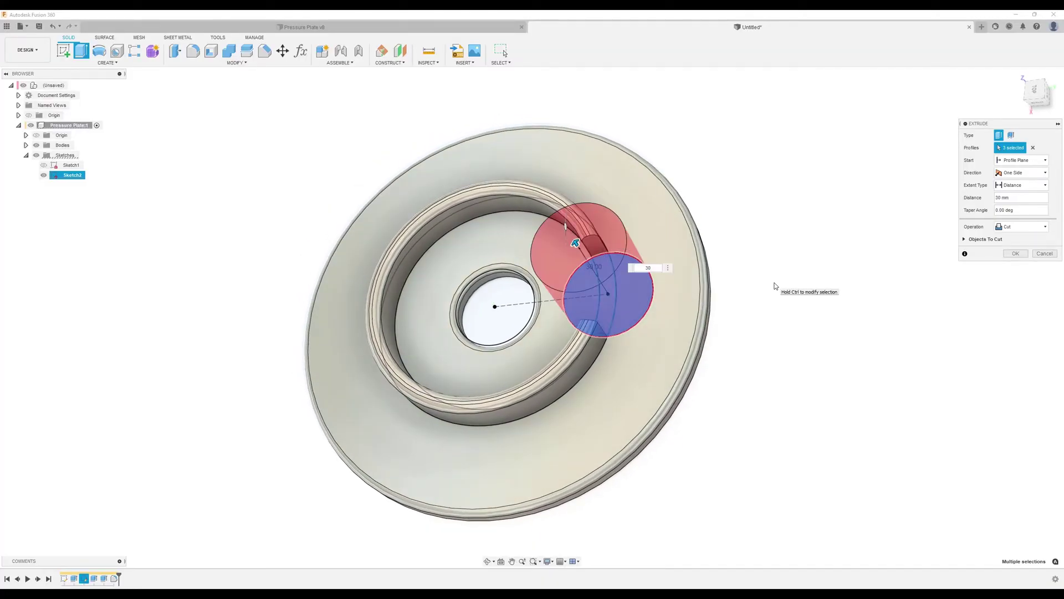
{"action": "left_click", "coordinate": [1018, 229]}
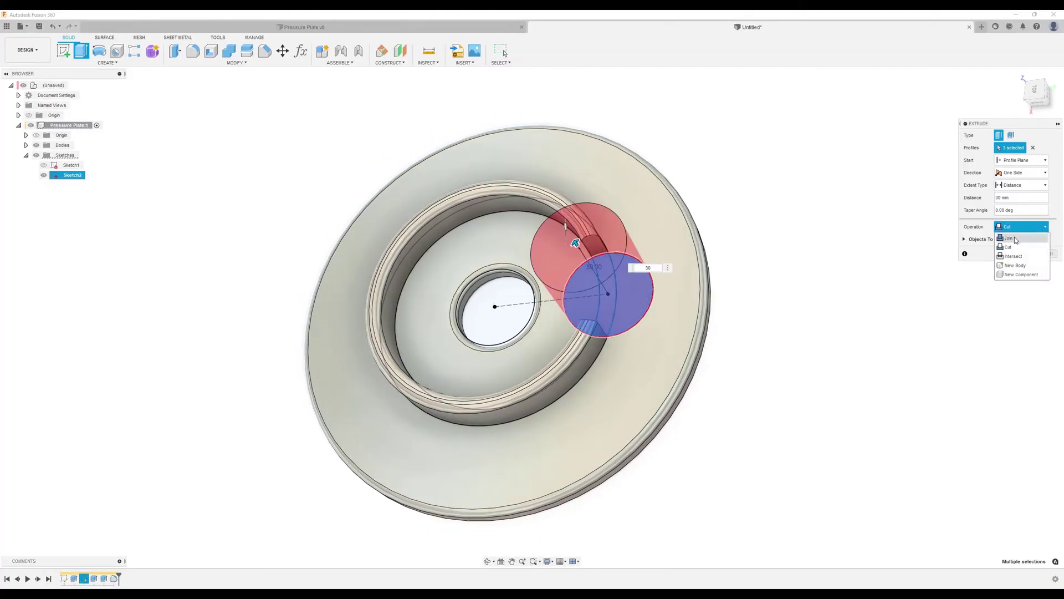
{"action": "left_click", "coordinate": [1009, 238]}
{"action": "left_click", "coordinate": [1018, 242]}
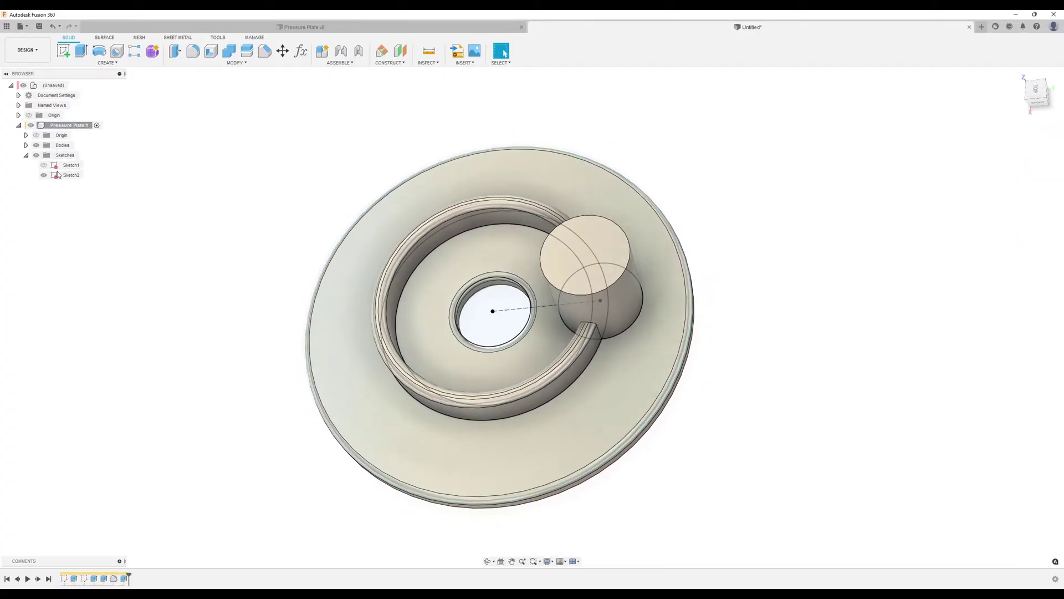
{"action": "left_click", "coordinate": [42, 175]}
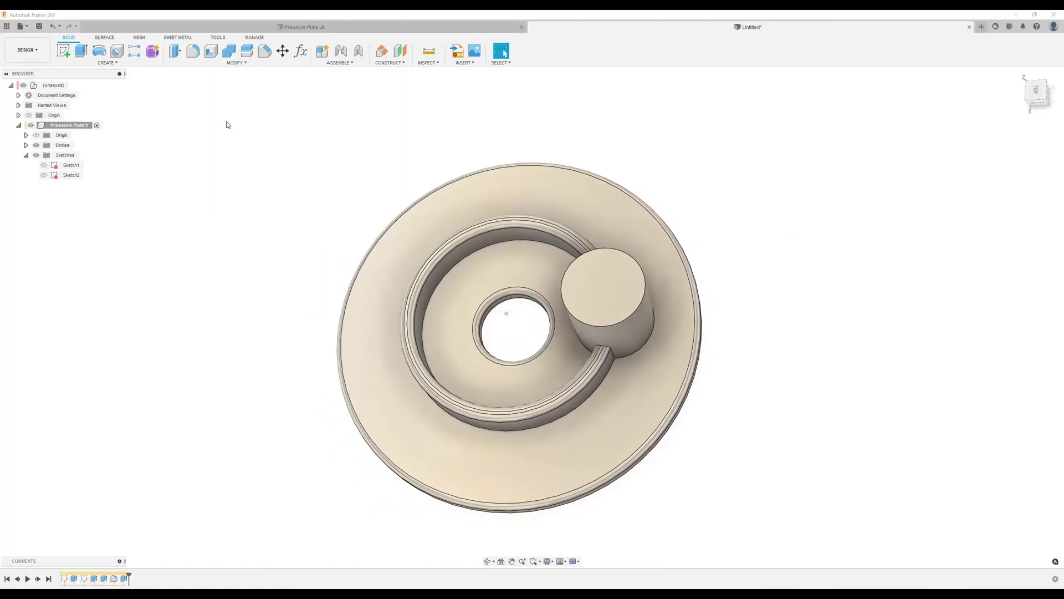
- Sketch a 15 mm diameter circle centred on the top face of the cylindrical boss and finish the sketch
{"action": "left_click", "coordinate": [63, 51]}
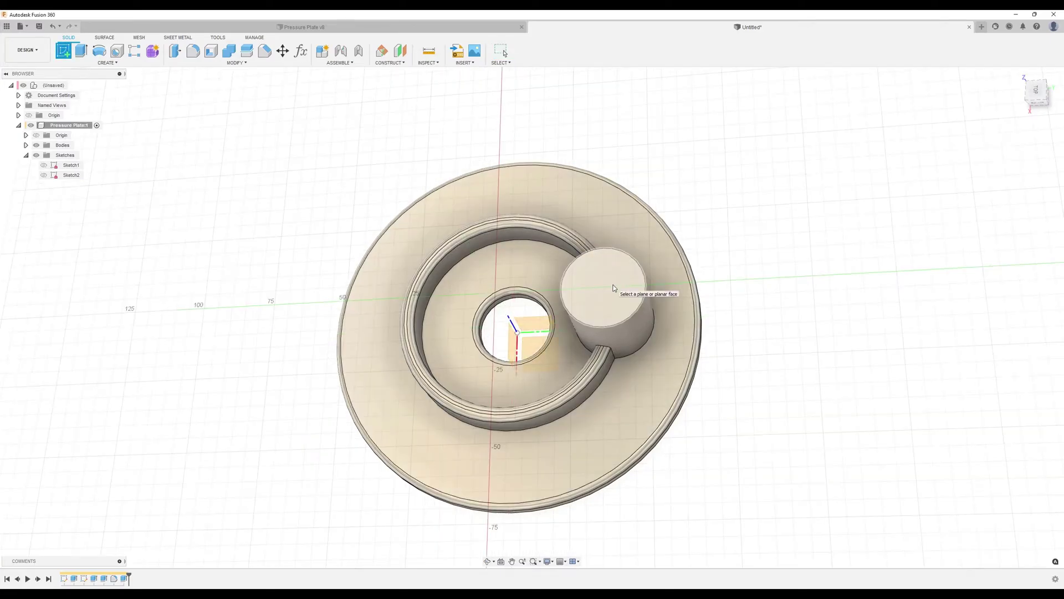
{"action": "left_click", "coordinate": [614, 287]}
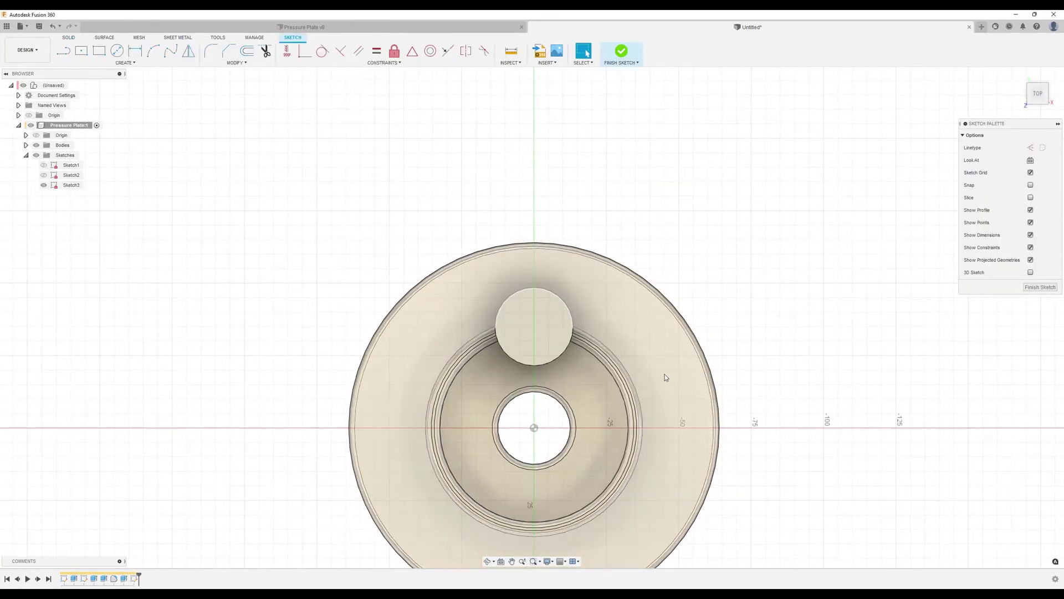
{"action": "left_click", "coordinate": [115, 51]}
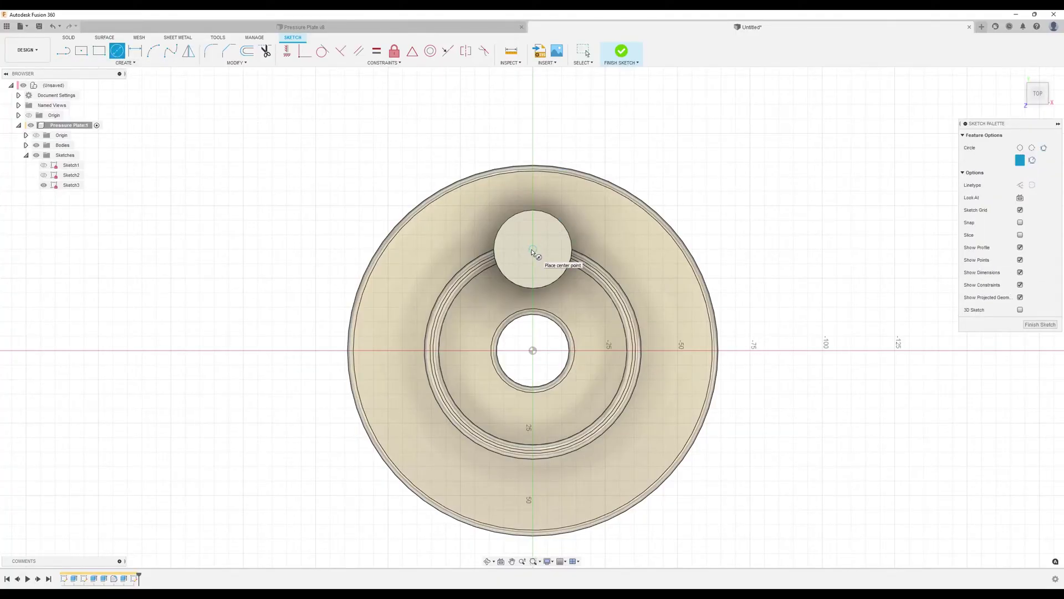
{"action": "scroll", "coordinate": [532, 249], "scroll_direction": "up", "scroll_amount": 3}
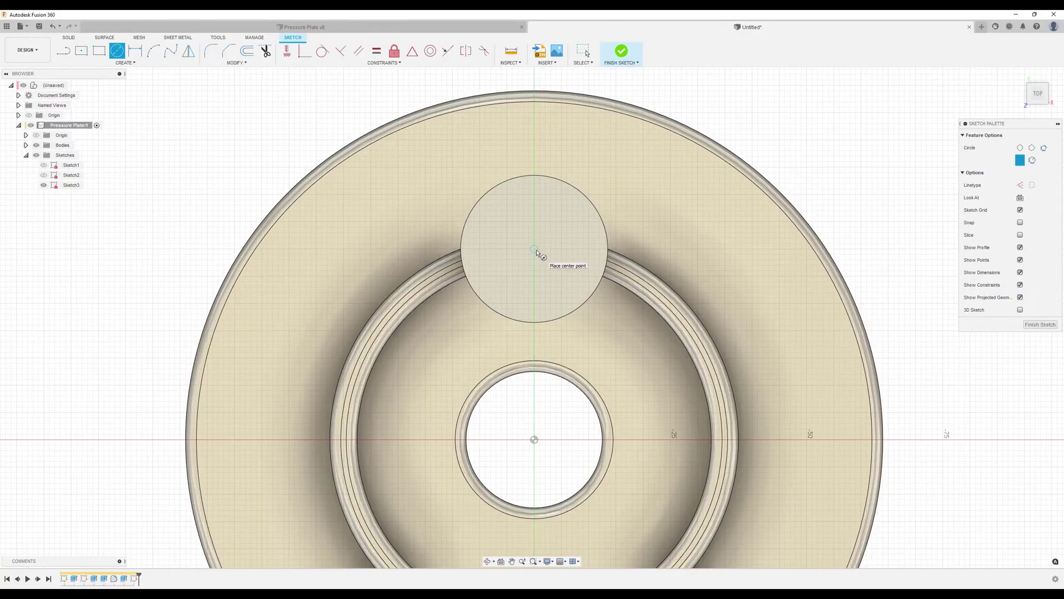
{"action": "left_click", "coordinate": [535, 250]}
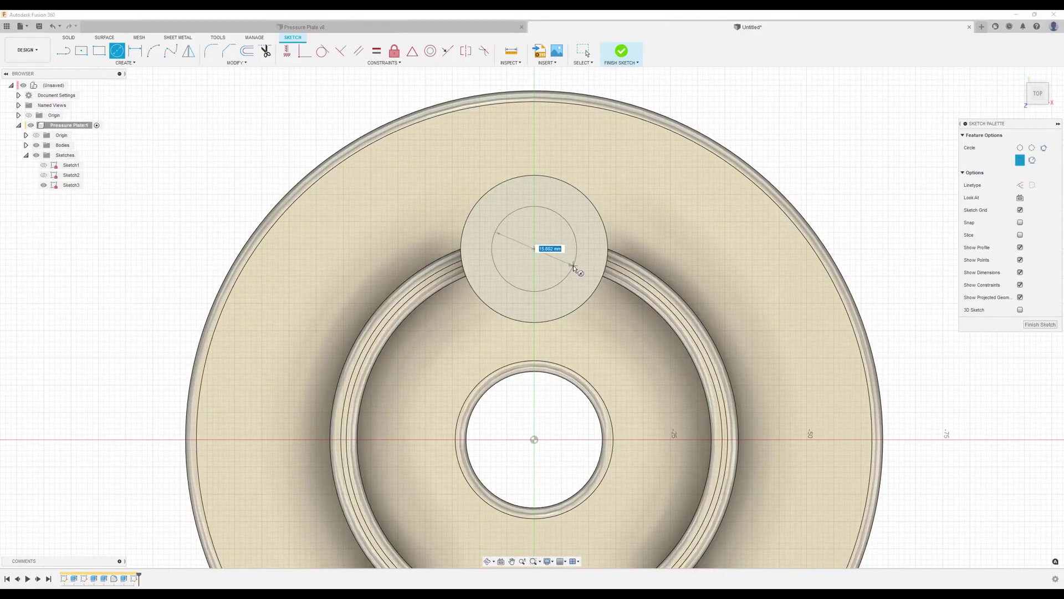
{"action": "type", "text": "15"}
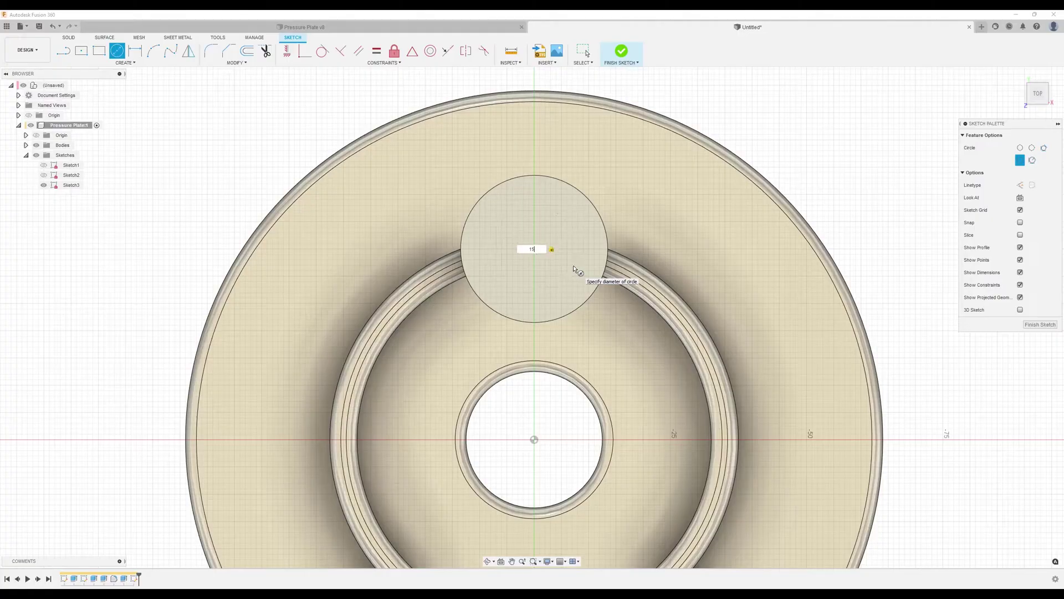
{"action": "key", "text": "Return"}
{"action": "key", "text": "Escape"}
{"action": "scroll", "coordinate": [743, 307], "scroll_direction": "down", "scroll_amount": 3}
{"action": "scroll", "coordinate": [770, 312], "scroll_direction": "down", "scroll_amount": 1}
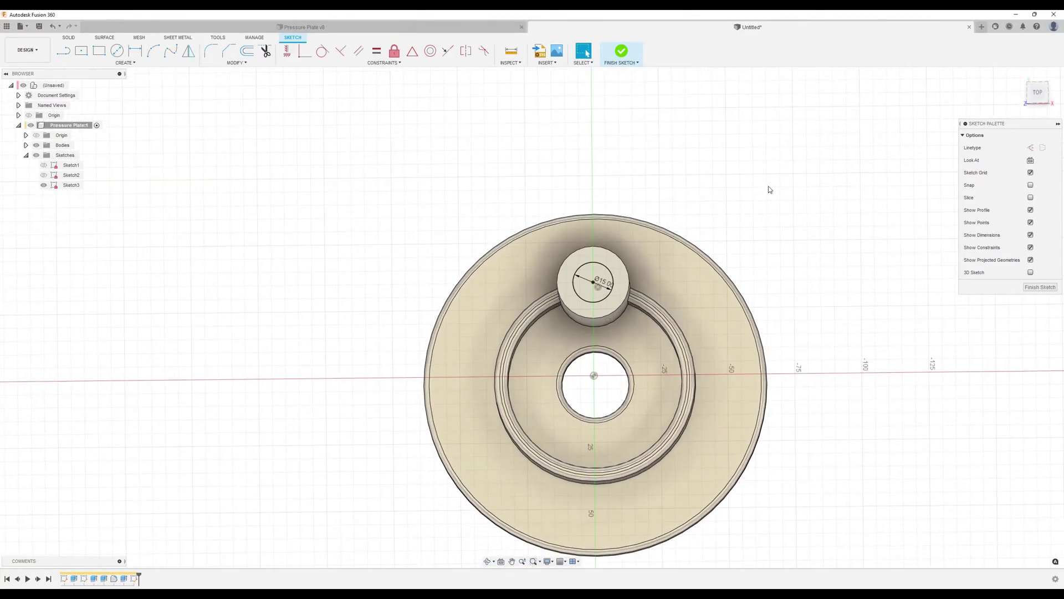
{"action": "key", "text": "F6"}
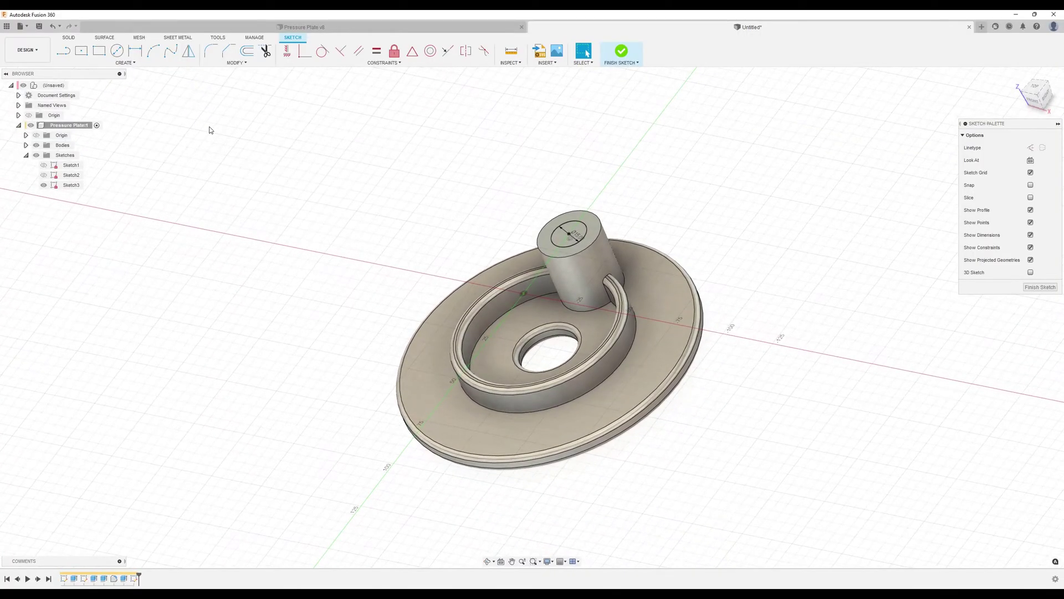
{"action": "left_click", "coordinate": [1042, 289]}
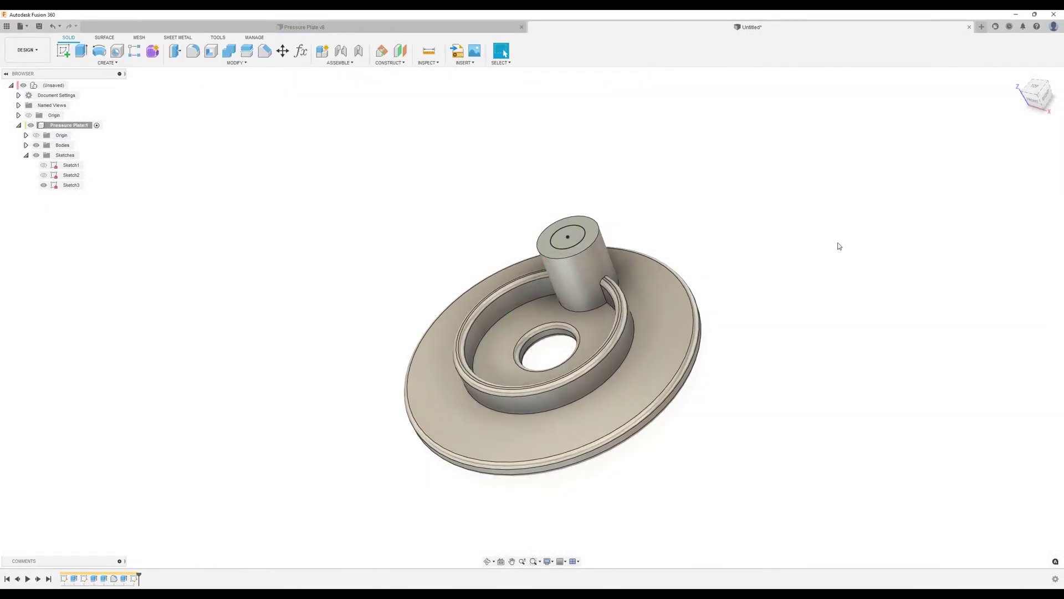
- Cut the 15 mm circle down through the boss and base disc with a -37 mm extrude
{"action": "key", "text": "e"}
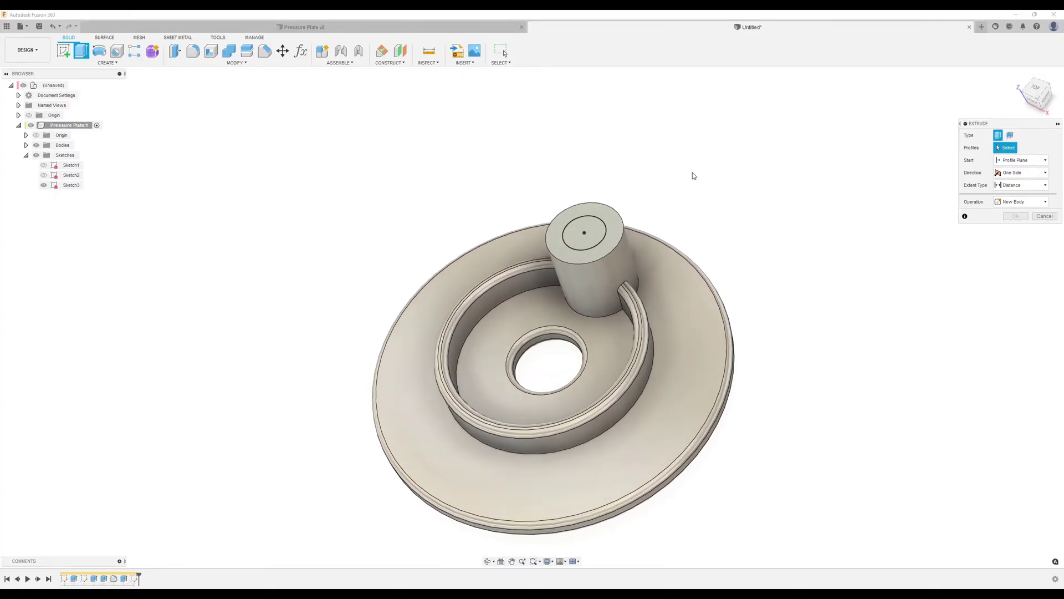
{"action": "left_click", "coordinate": [601, 237]}
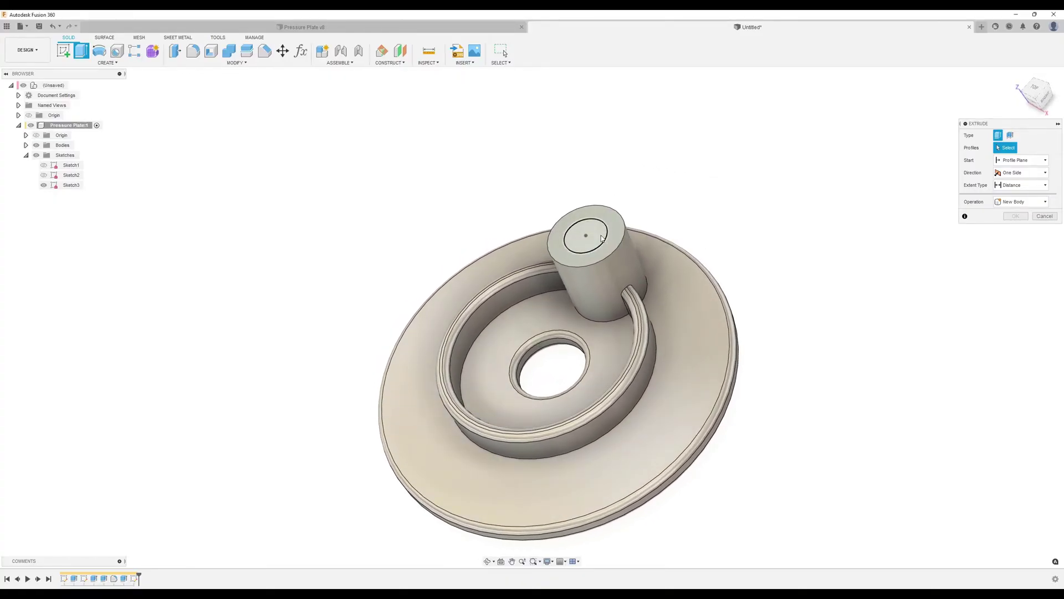
{"action": "mouse_move", "coordinate": [601, 237]}
{"action": "middle_mouse_down", "text": "shift"}
{"action": "mouse_move", "coordinate": [796, 161]}
{"action": "mouse_move", "coordinate": [693, 234]}
{"action": "mouse_move", "coordinate": [600, 254]}
{"action": "middle_mouse_up", "text": "shift"}
{"action": "type", "text": "-37"}
{"action": "middle_click_drag", "start_coordinate": [767, 283], "coordinate": [972, 278], "text": "shift"}
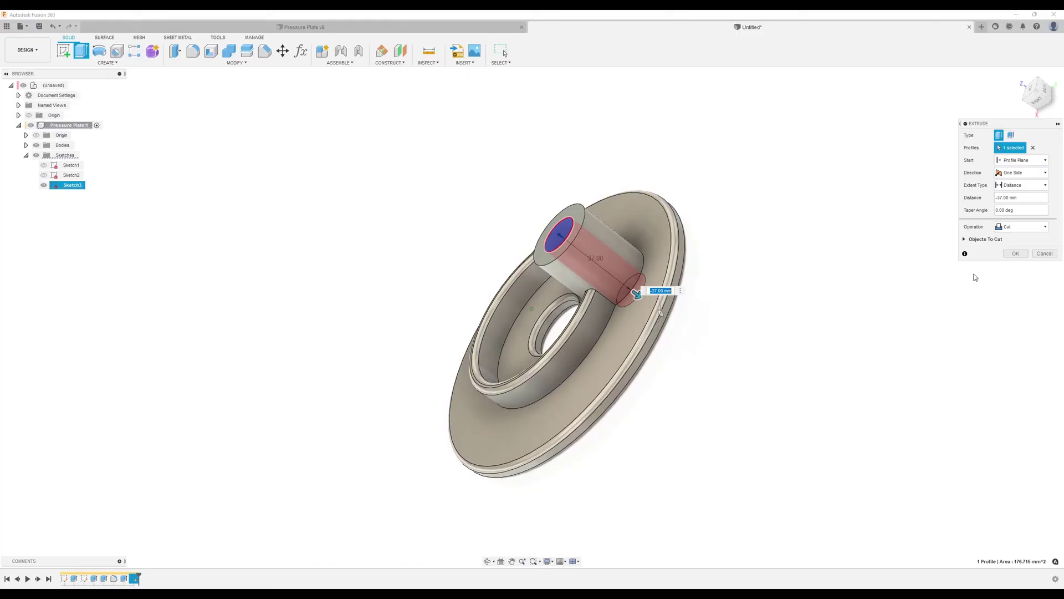
{"action": "left_click", "coordinate": [1015, 253]}
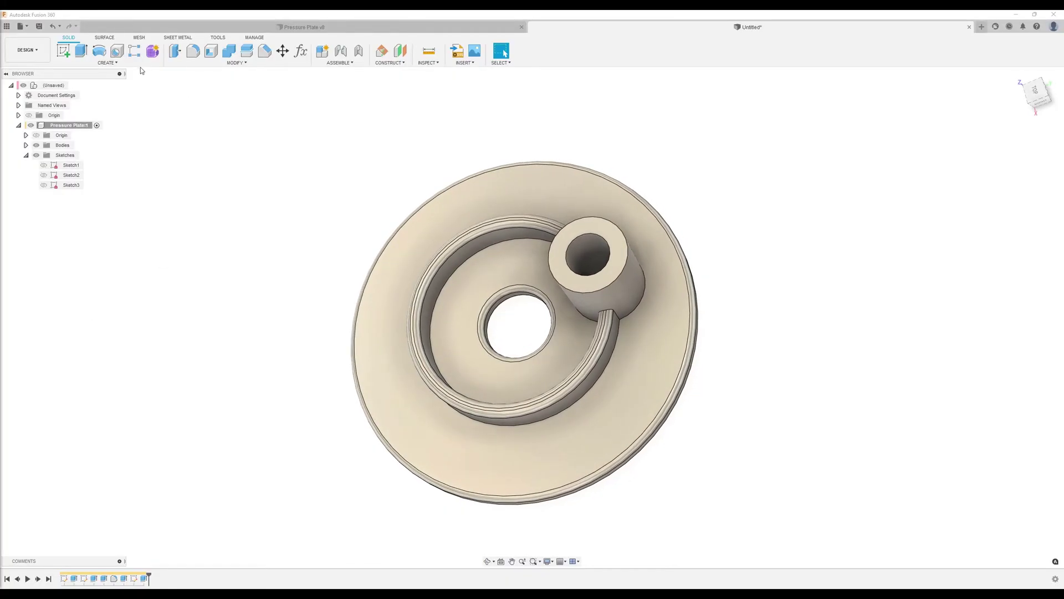
- Fillet the boss's top rims and base, its junctions with the raised ring, the ring's base edges and the bore's underside edge with a 2 mm radius
{"action": "left_click", "coordinate": [193, 53]}
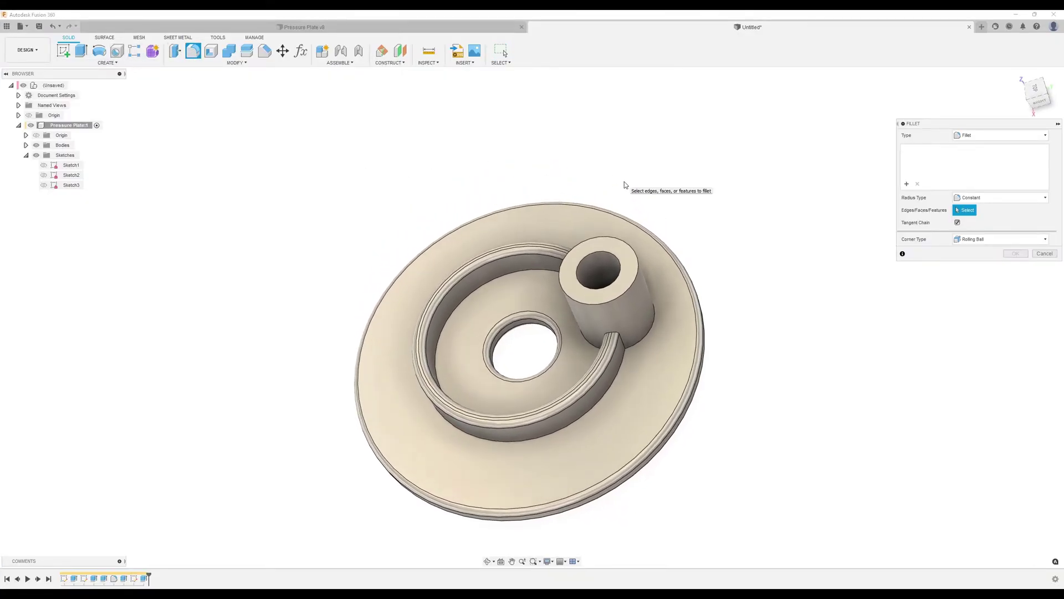
{"action": "left_click", "coordinate": [619, 262]}
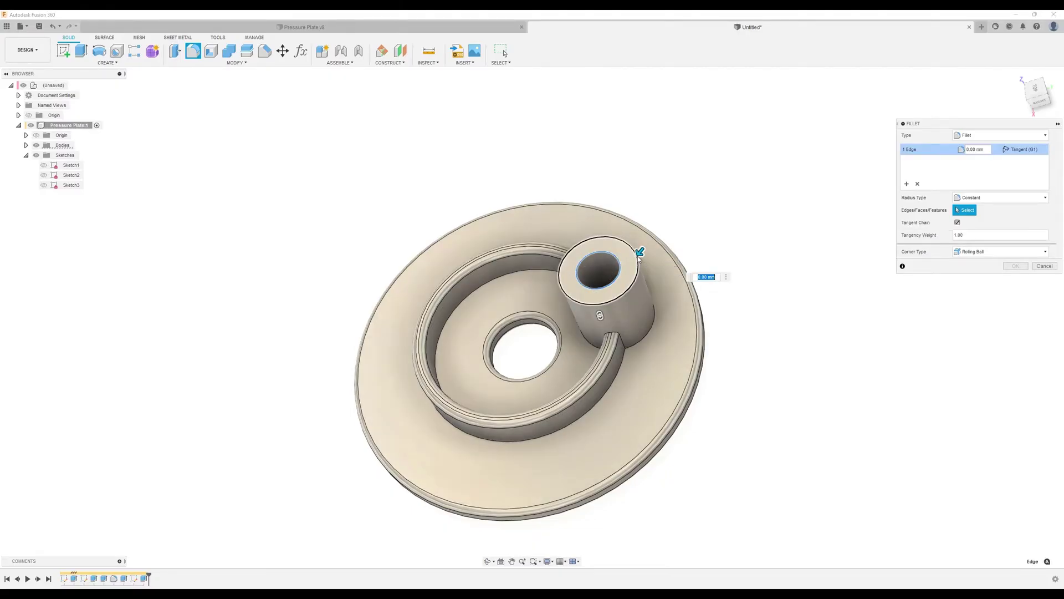
{"action": "middle_click_drag", "start_coordinate": [684, 308], "coordinate": [638, 349], "text": "shift"}
{"action": "left_click", "coordinate": [653, 335]}
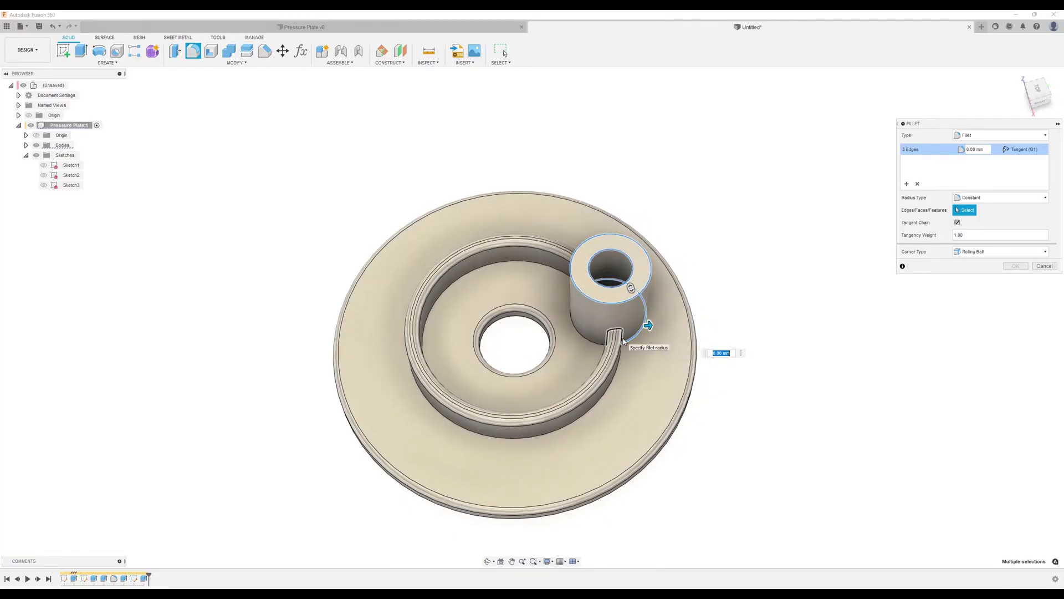
{"action": "left_click", "coordinate": [624, 338]}
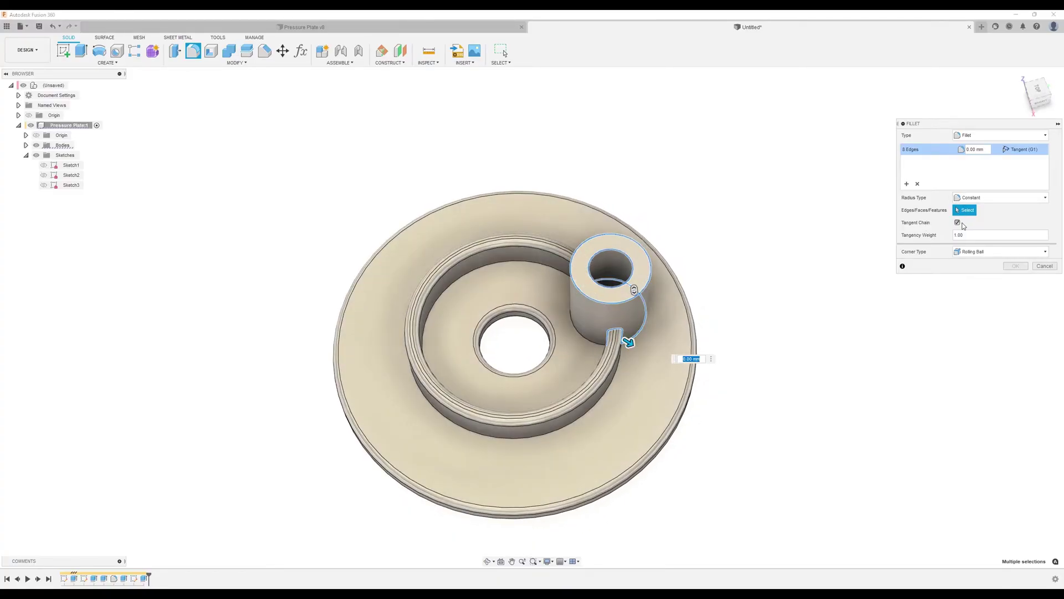
{"action": "middle_click_drag", "start_coordinate": [637, 333], "coordinate": [594, 345], "text": "shift"}
{"action": "left_click", "coordinate": [594, 345]}
{"action": "left_click", "coordinate": [560, 281]}
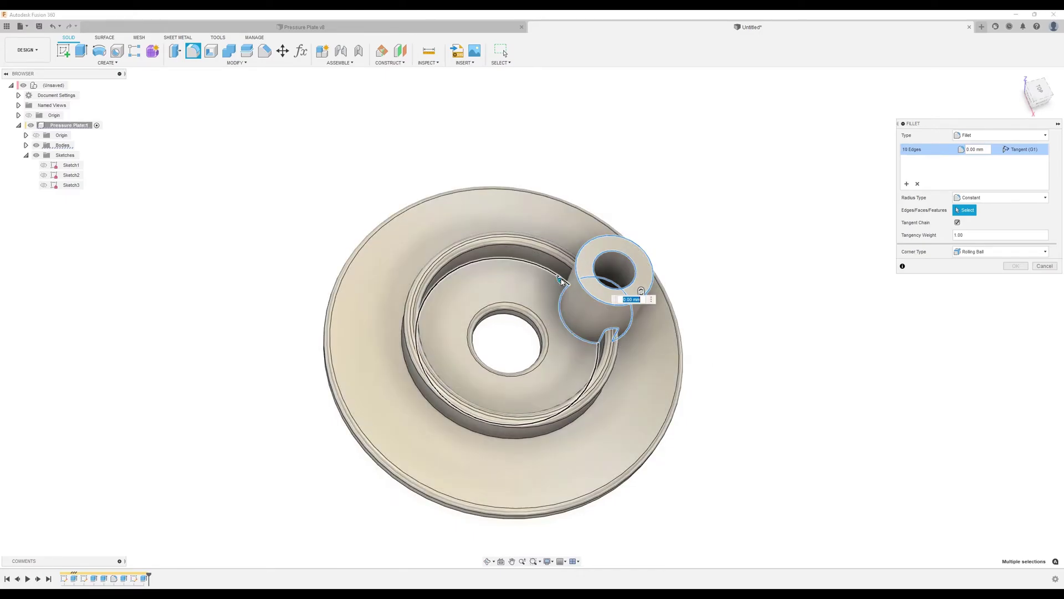
{"action": "middle_click_drag", "start_coordinate": [779, 367], "coordinate": [530, 336], "text": "shift"}
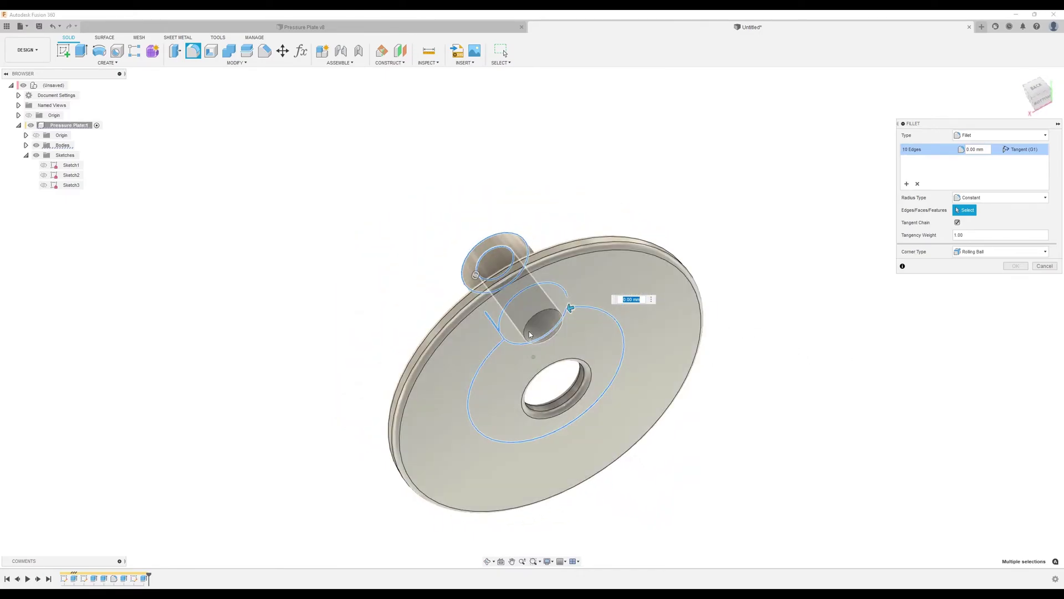
{"action": "left_click", "coordinate": [558, 330]}
{"action": "middle_click_drag", "start_coordinate": [793, 353], "coordinate": [774, 420], "text": "shift"}
{"action": "key", "text": "Return"}
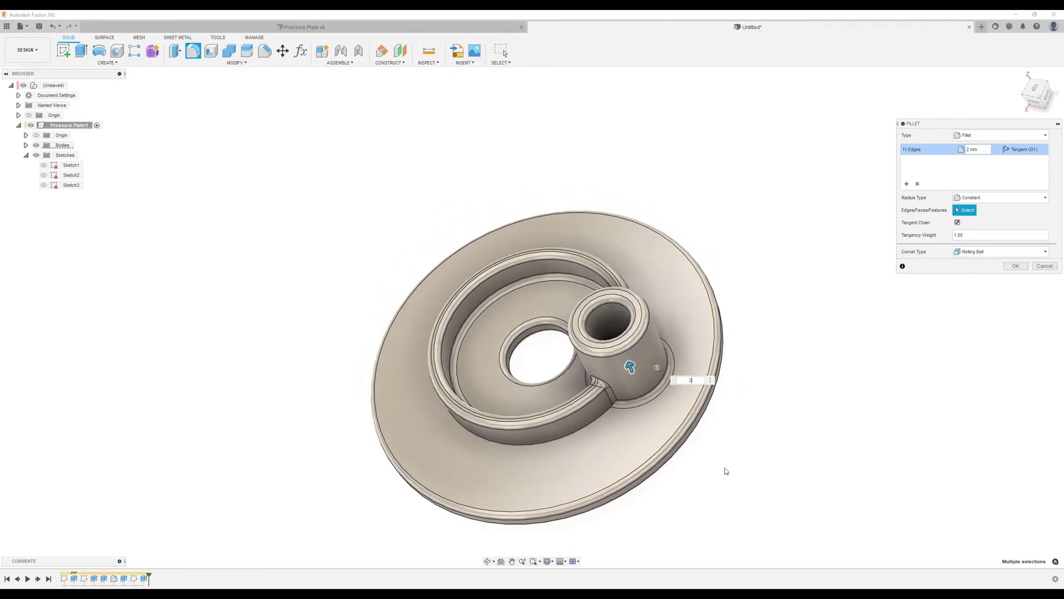
{"action": "left_click", "coordinate": [604, 415]}
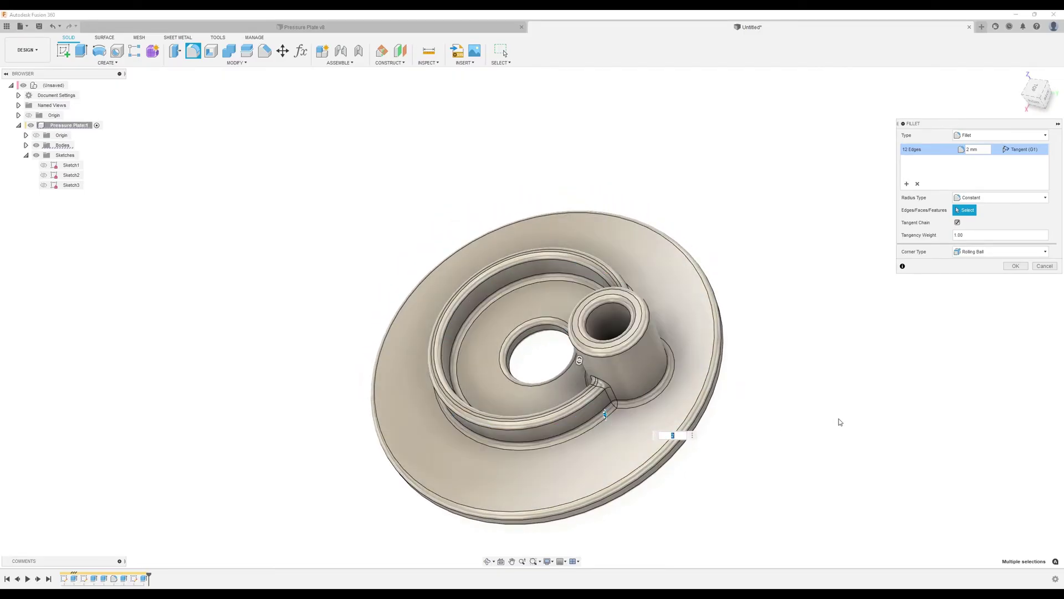
{"action": "left_click", "coordinate": [1015, 267]}
- Reopen the boss fillet feature to check its edge selection set, and close it without changes
{"action": "scroll", "coordinate": [889, 373], "scroll_direction": "up", "scroll_amount": 3}
{"action": "middle_click_drag", "start_coordinate": [889, 375], "coordinate": [357, 512], "text": "shift"}
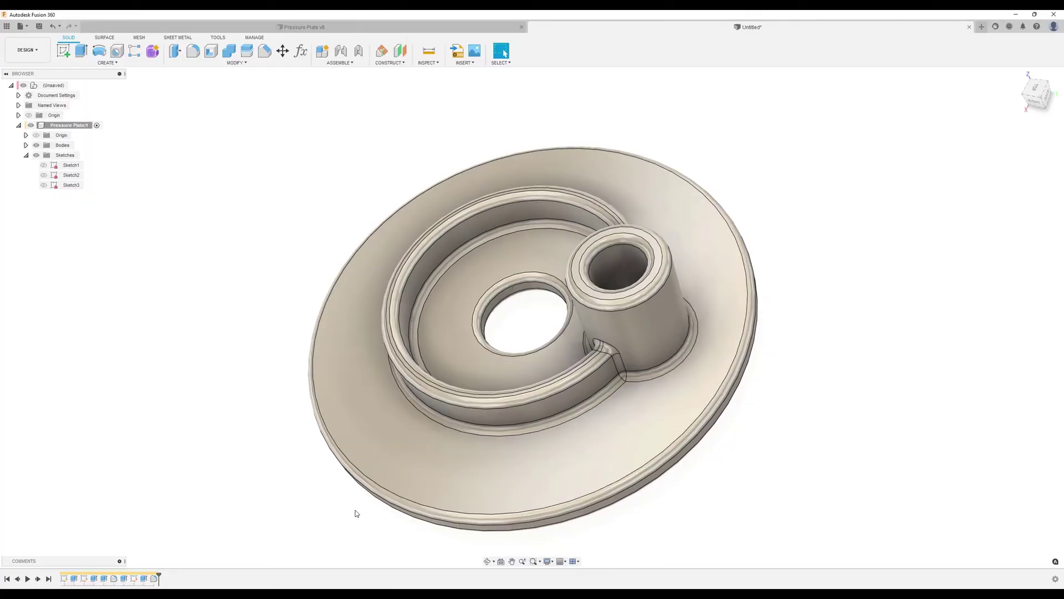
{"action": "right_click", "coordinate": [150, 582]}
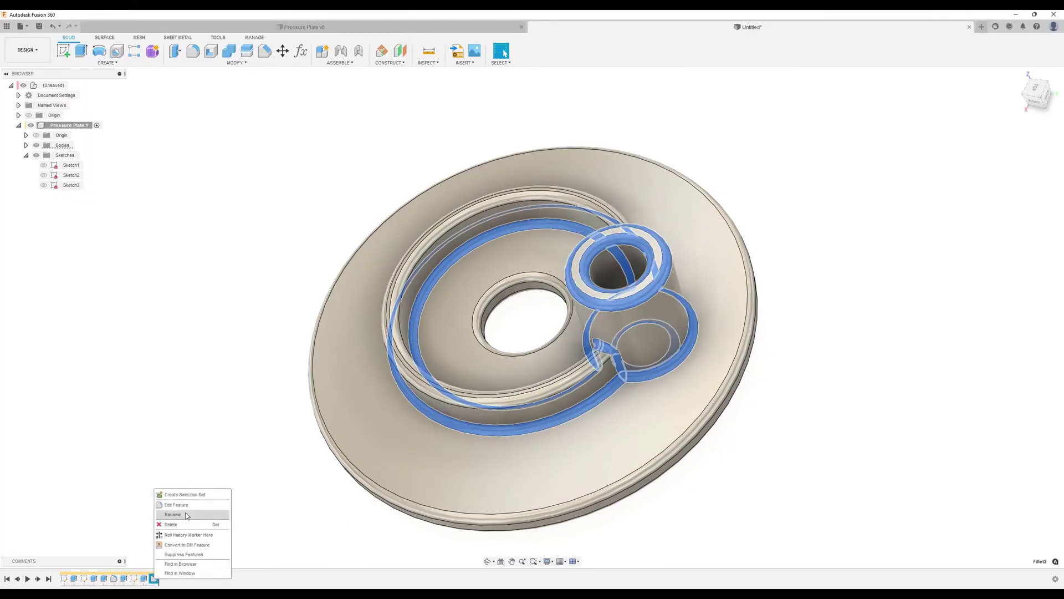
{"action": "left_click", "coordinate": [188, 511]}
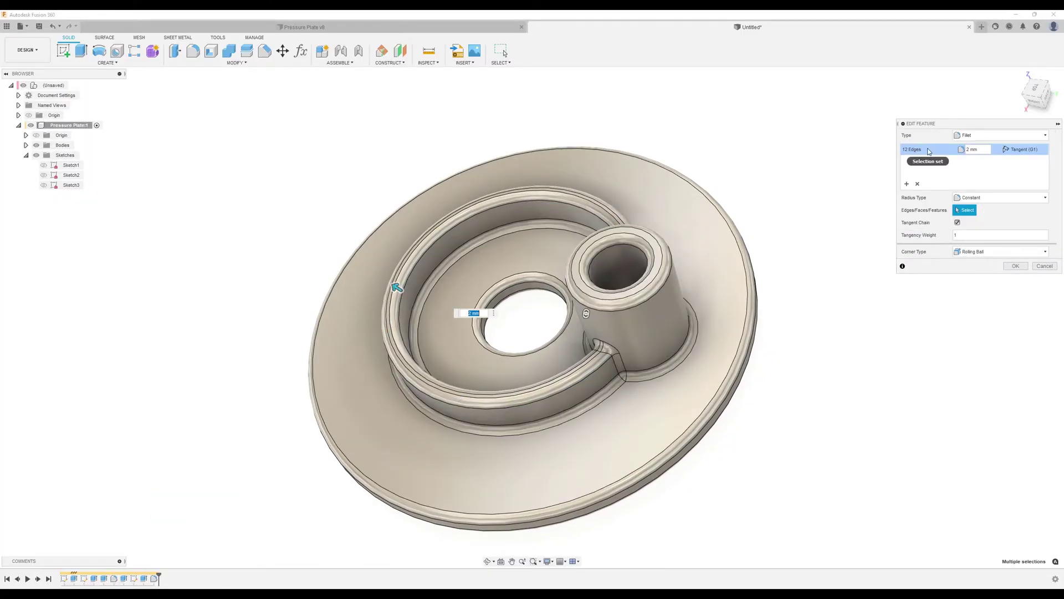
{"action": "left_click", "coordinate": [1045, 266]}
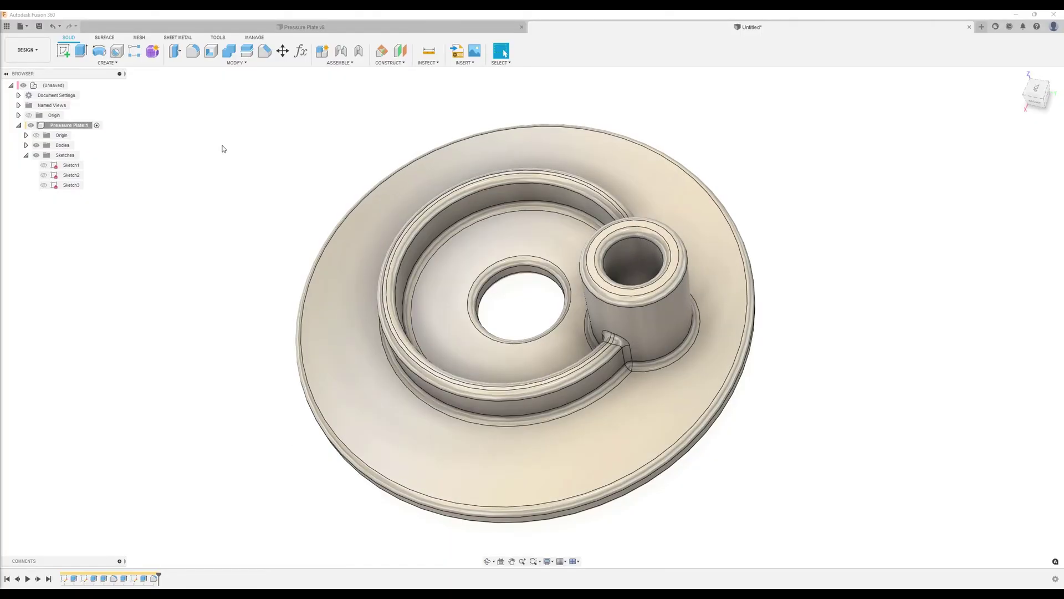
- Create a full circular feature pattern of the boss extrusion, its bore cut and the last fillet around the vertical Z axis, with quantity 6
{"action": "left_click", "coordinate": [108, 63]}
{"action": "mouse_move", "coordinate": [92, 247]}
{"action": "left_click", "coordinate": [152, 257]}
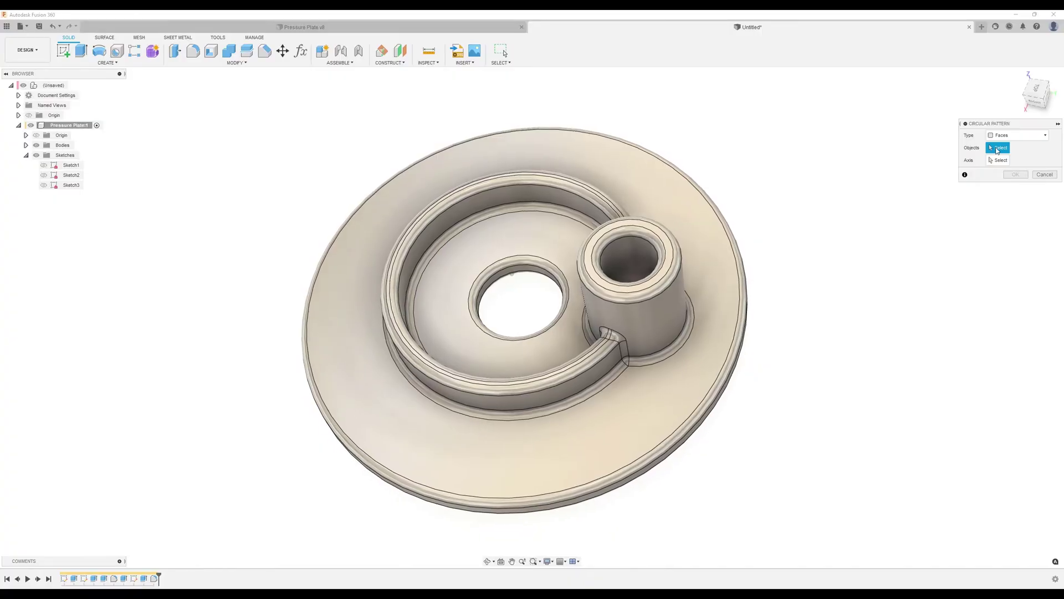
{"action": "left_click", "coordinate": [1017, 135]}
{"action": "left_click", "coordinate": [1006, 165]}
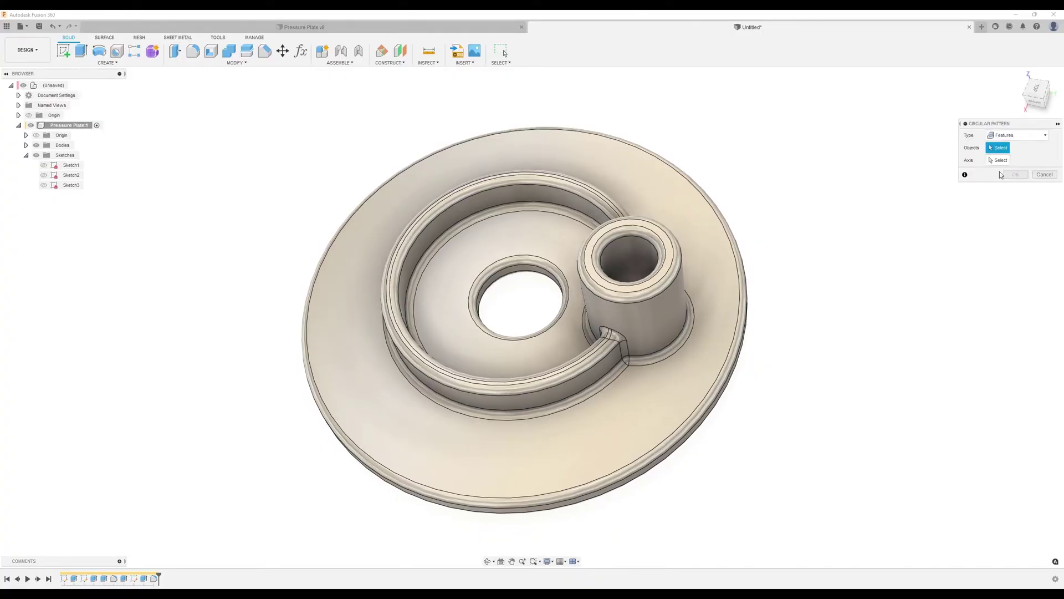
{"action": "left_click", "coordinate": [124, 579]}
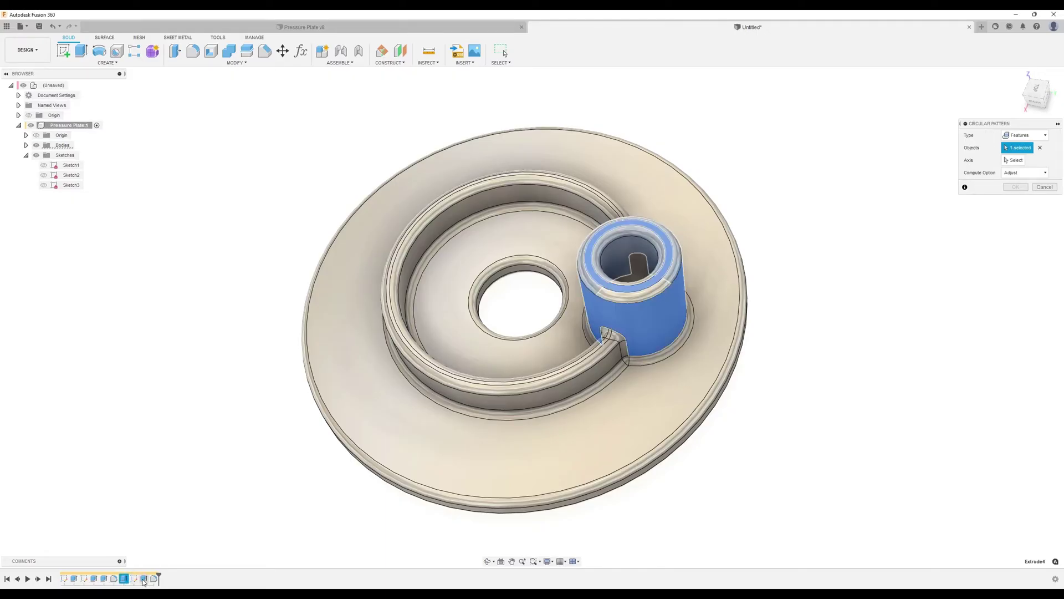
{"action": "left_click", "coordinate": [143, 579]}
{"action": "left_click", "coordinate": [156, 579]}
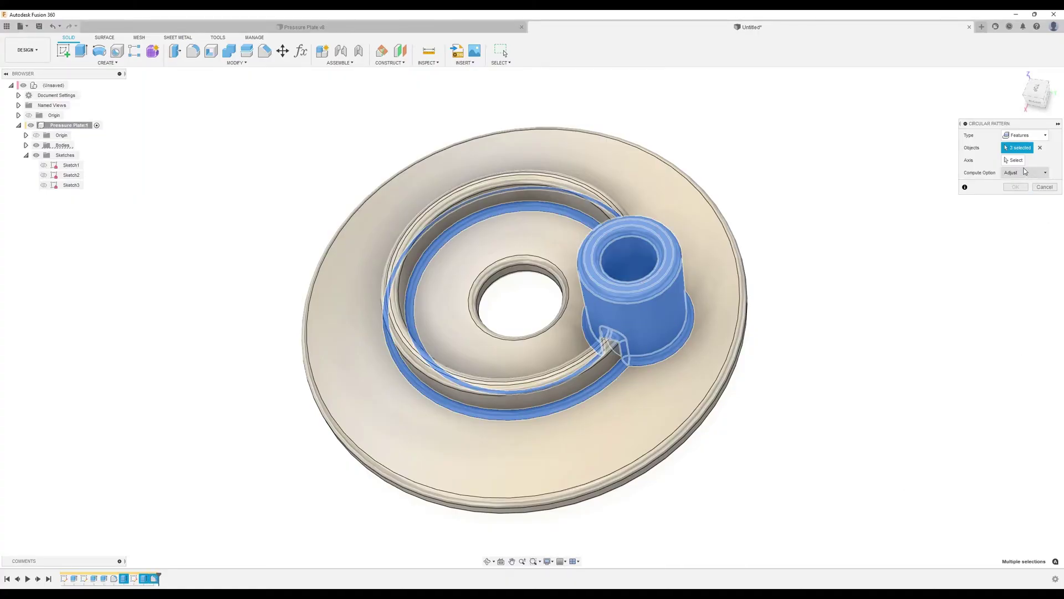
{"action": "left_click", "coordinate": [1016, 160]}
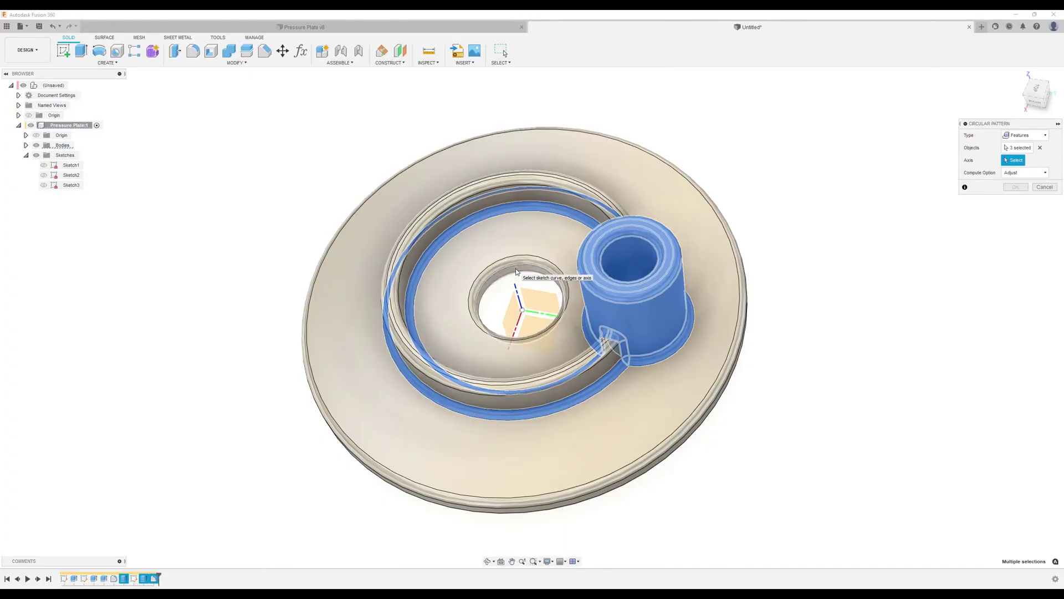
{"action": "left_click", "coordinate": [515, 289]}
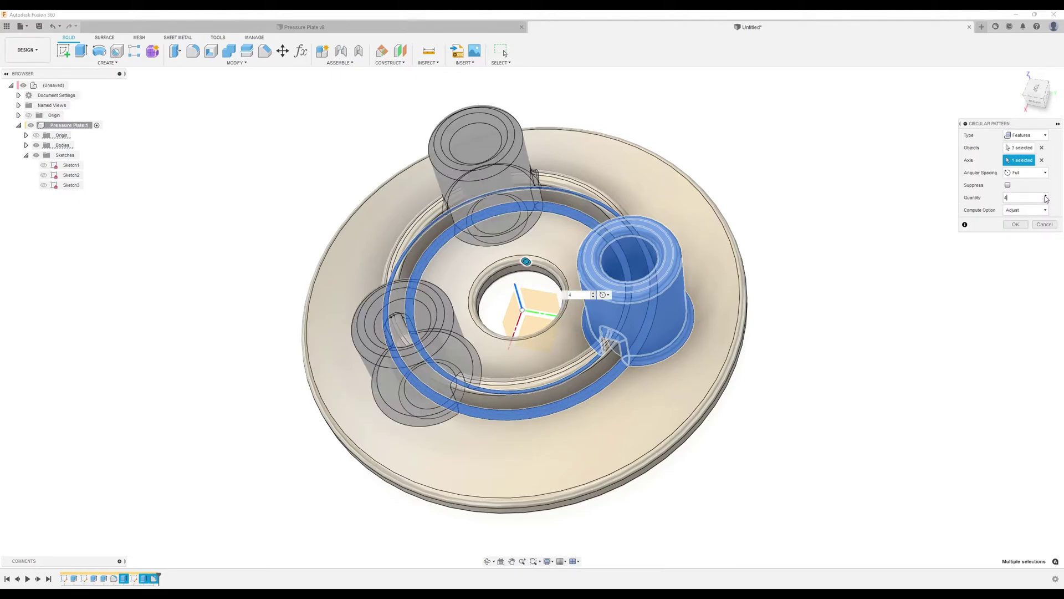
{"action": "left_click", "coordinate": [1045, 197]}
{"action": "left_click", "coordinate": [1045, 197]}
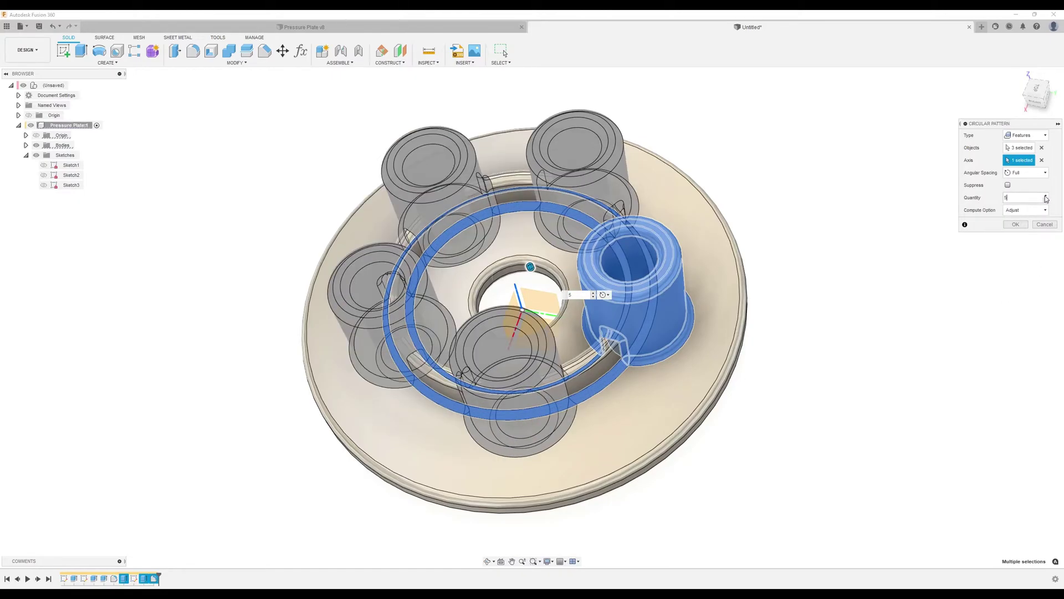
{"action": "left_click", "coordinate": [1015, 225]}
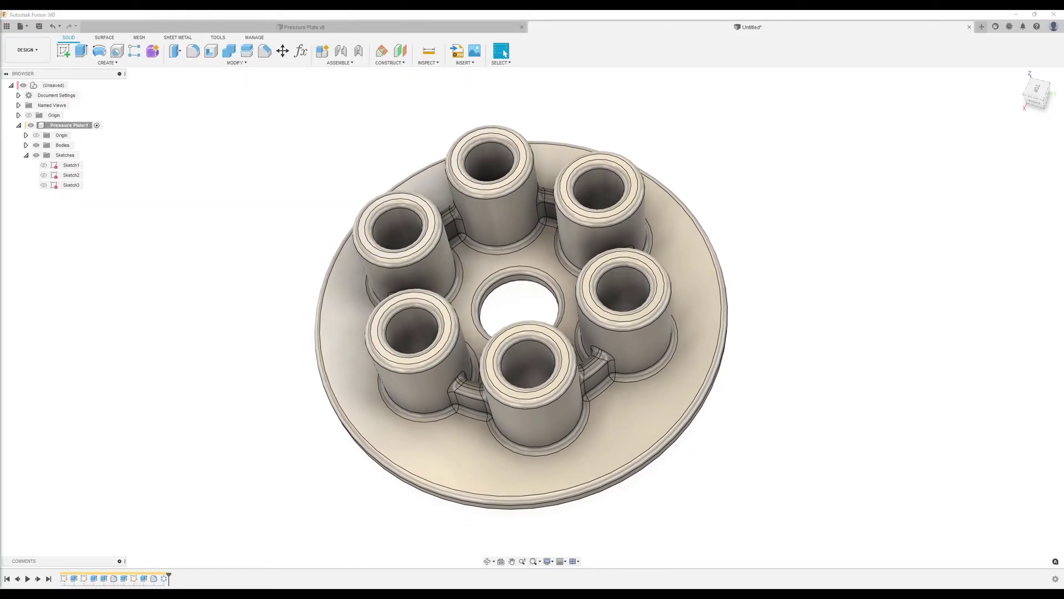
- Search the appearance library for "cast", apply Iron - Cast to the plate body, and delete the original appearance from the design
{"action": "left_click", "coordinate": [871, 291]}
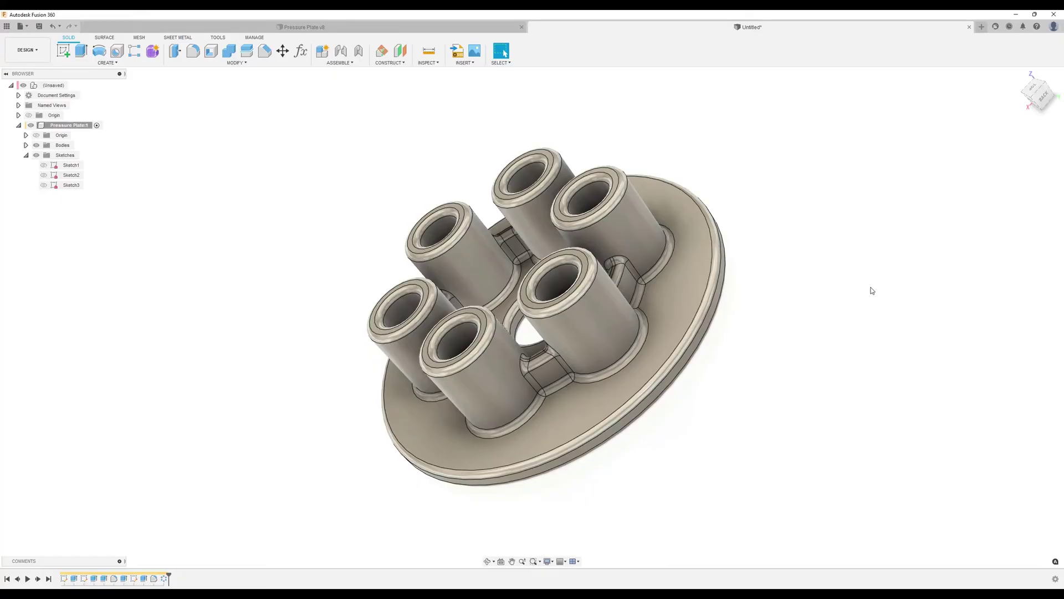
{"action": "key", "text": "a"}
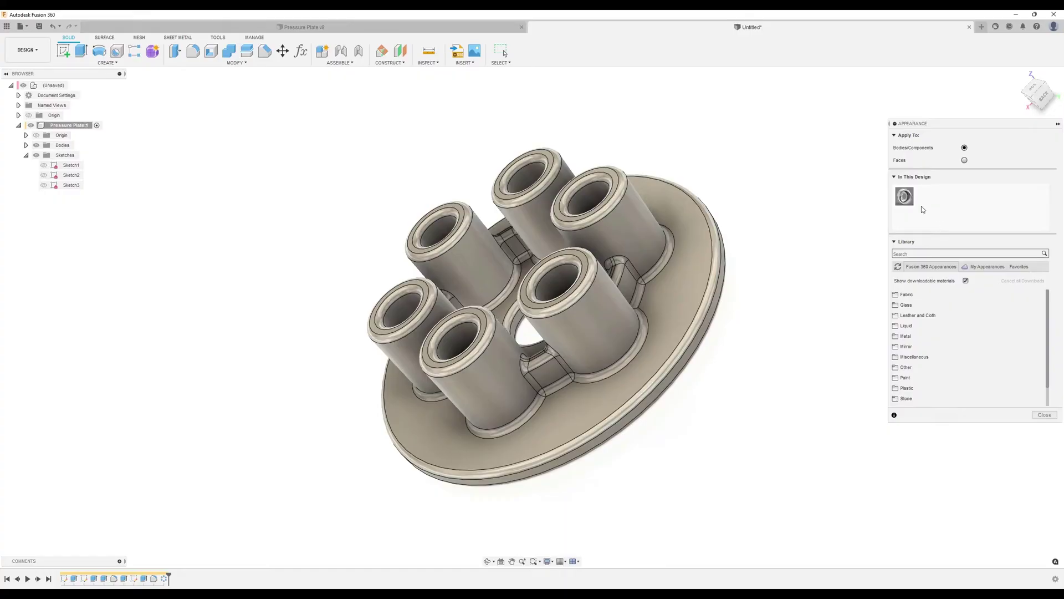
{"action": "left_click", "coordinate": [925, 253]}
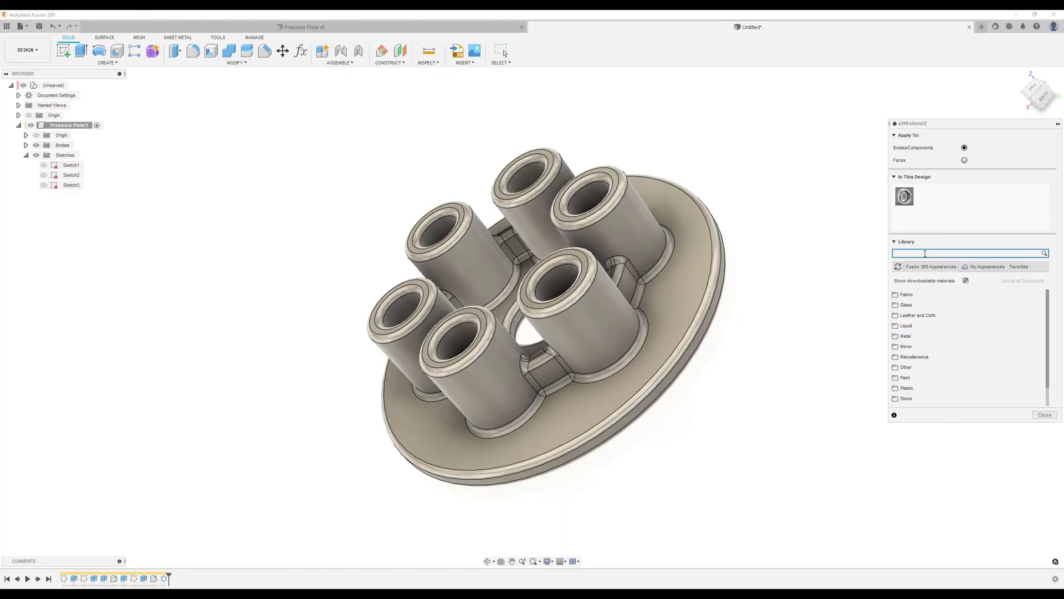
{"action": "key", "text": "Return"}
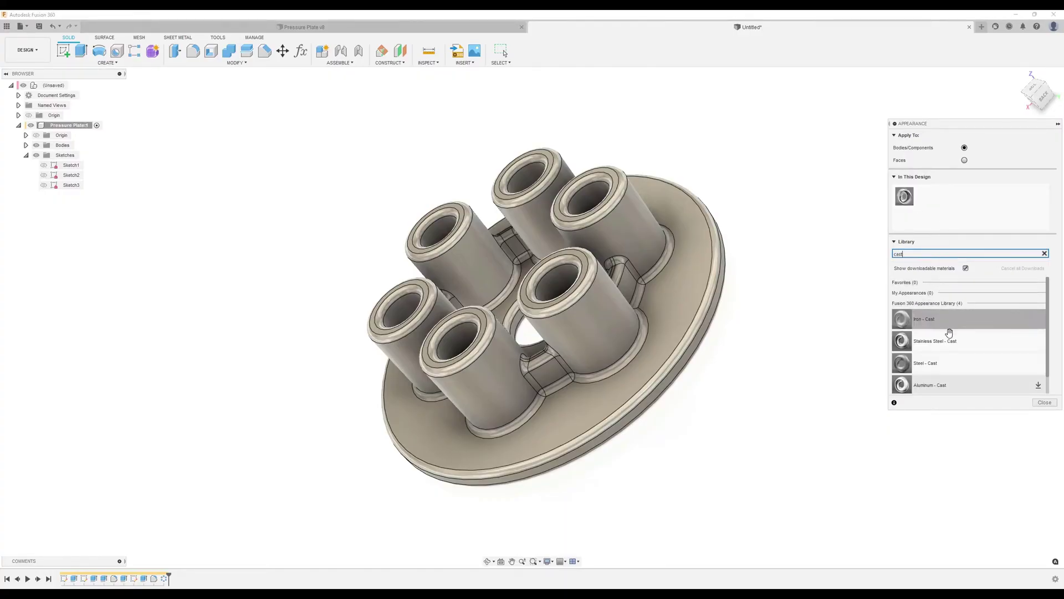
{"action": "left_click_drag", "start_coordinate": [958, 319], "coordinate": [603, 287]}
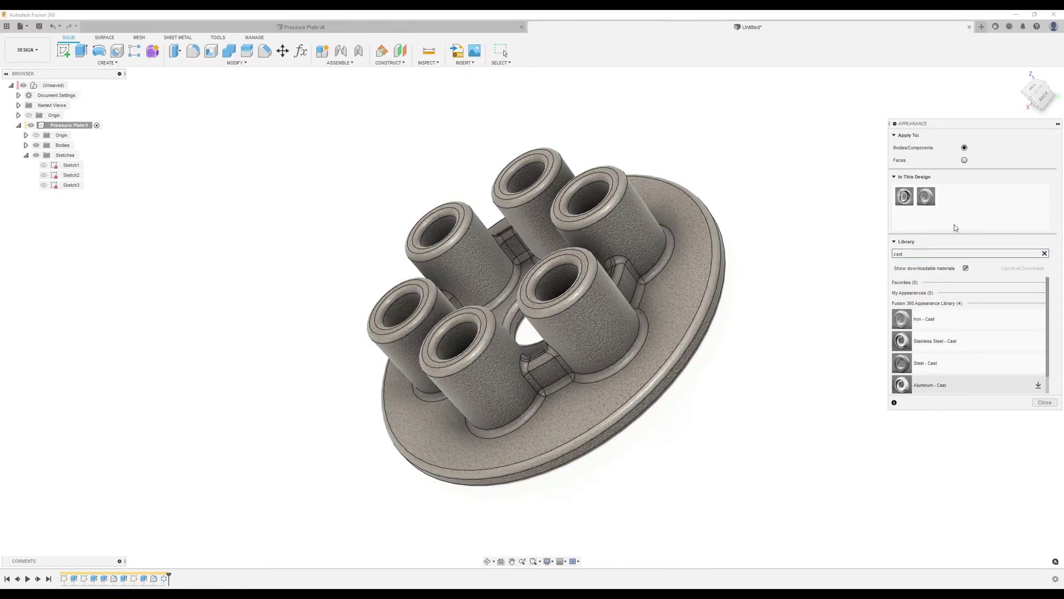
{"action": "right_click", "coordinate": [905, 196]}
{"action": "left_click", "coordinate": [943, 232]}
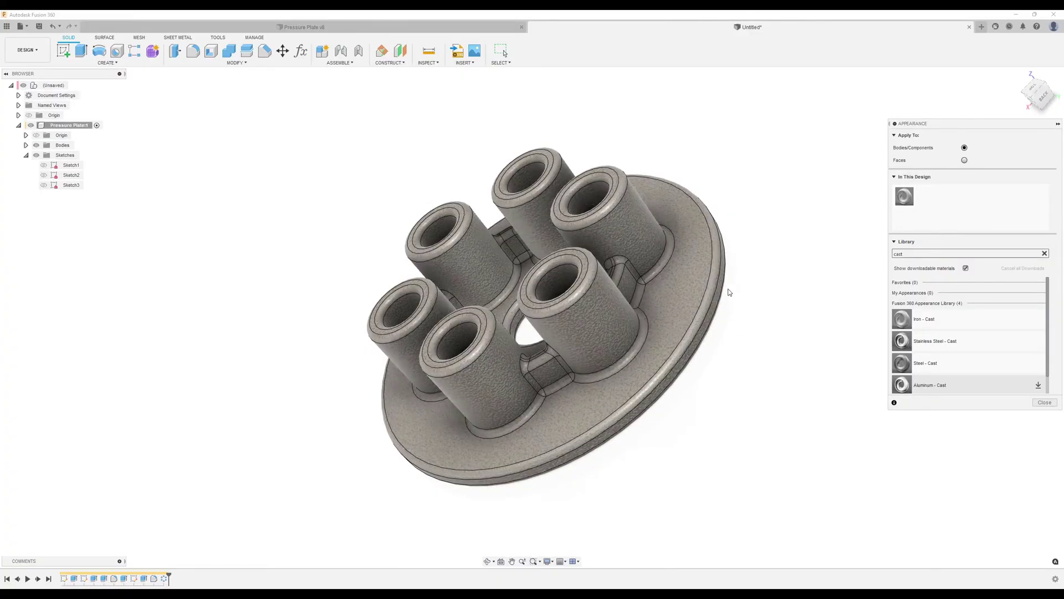
- Edit the Iron - Cast appearance applied to the plate, setting its texture scale to 34
{"action": "scroll", "coordinate": [515, 369], "scroll_direction": "up", "scroll_amount": 5}
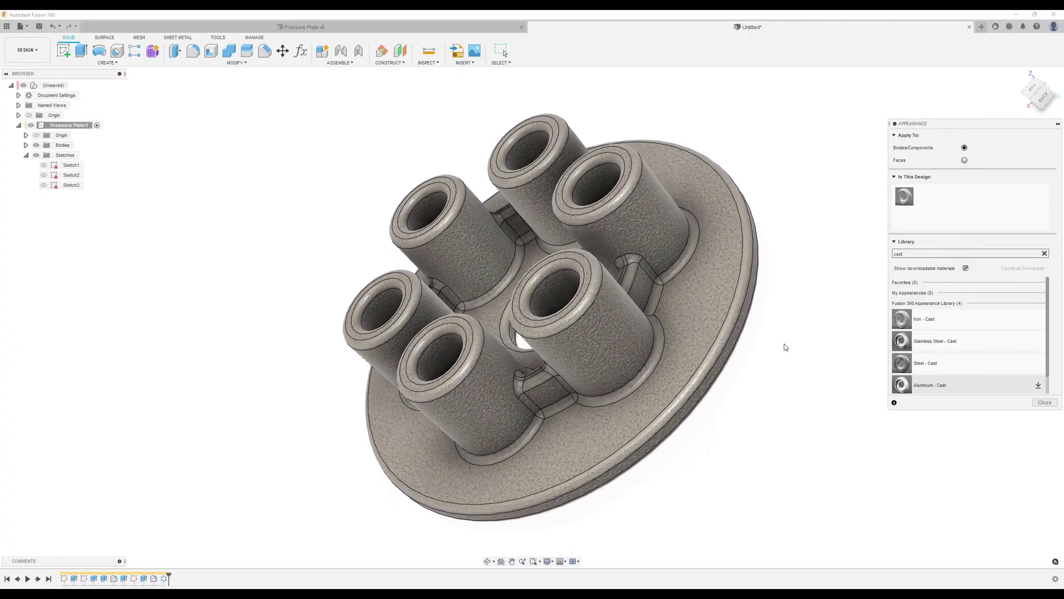
{"action": "double_click", "coordinate": [902, 199]}
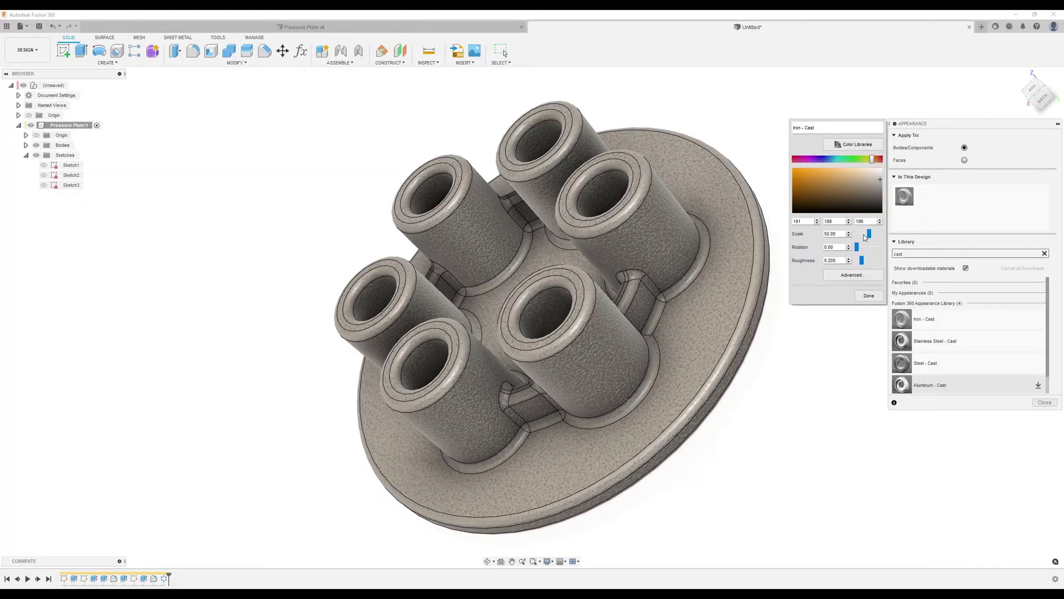
{"action": "left_click_drag", "start_coordinate": [838, 234], "coordinate": [814, 233]}
{"action": "type", "text": "34"}
{"action": "left_click", "coordinate": [869, 296]}
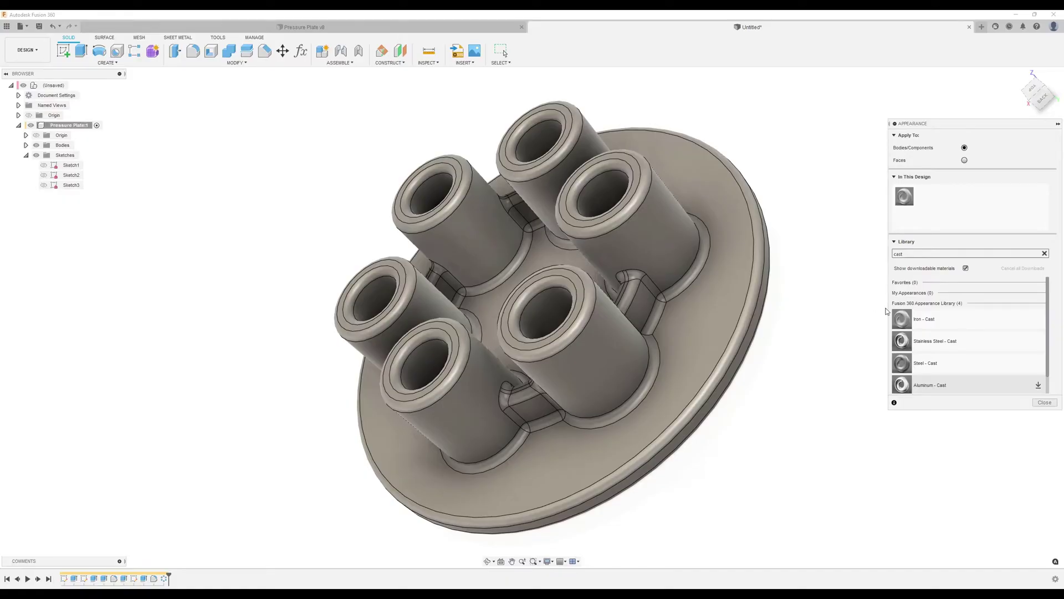
{"action": "left_click", "coordinate": [1042, 403]}
- Switch from the Design workspace to the Render workspace
{"action": "middle_click_drag", "start_coordinate": [964, 384], "coordinate": [962, 355], "text": "shift"}
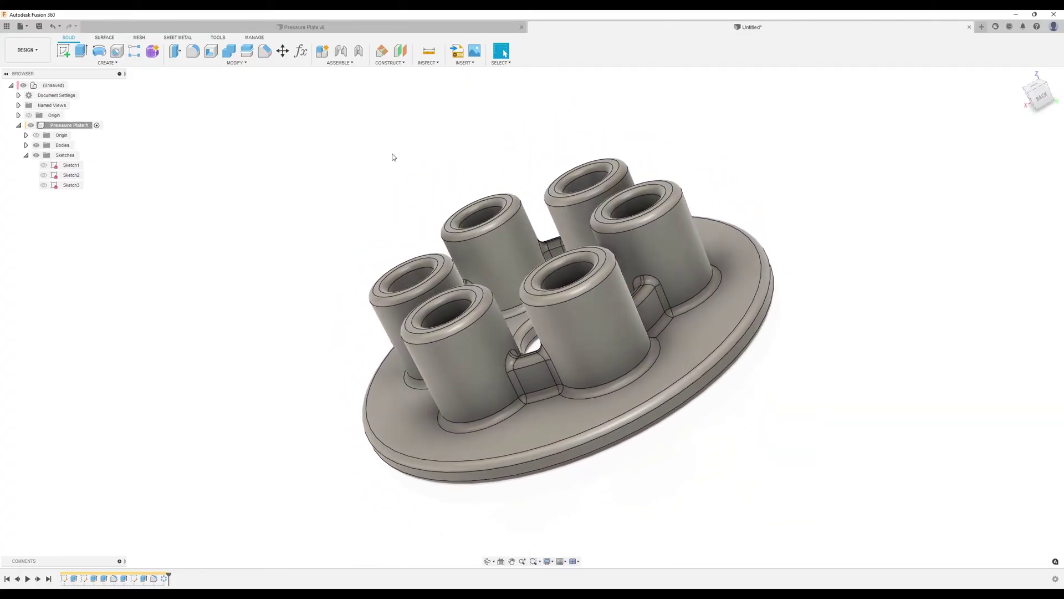
{"action": "left_click", "coordinate": [36, 51]}
{"action": "left_click", "coordinate": [36, 51]}
{"action": "left_click", "coordinate": [36, 56]}
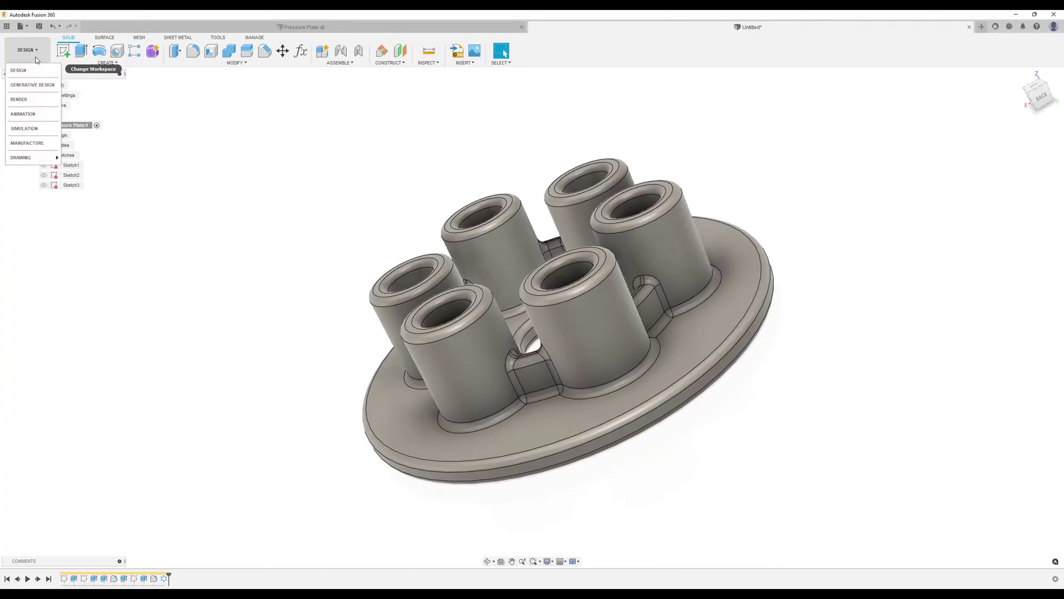
{"action": "left_click", "coordinate": [29, 101]}
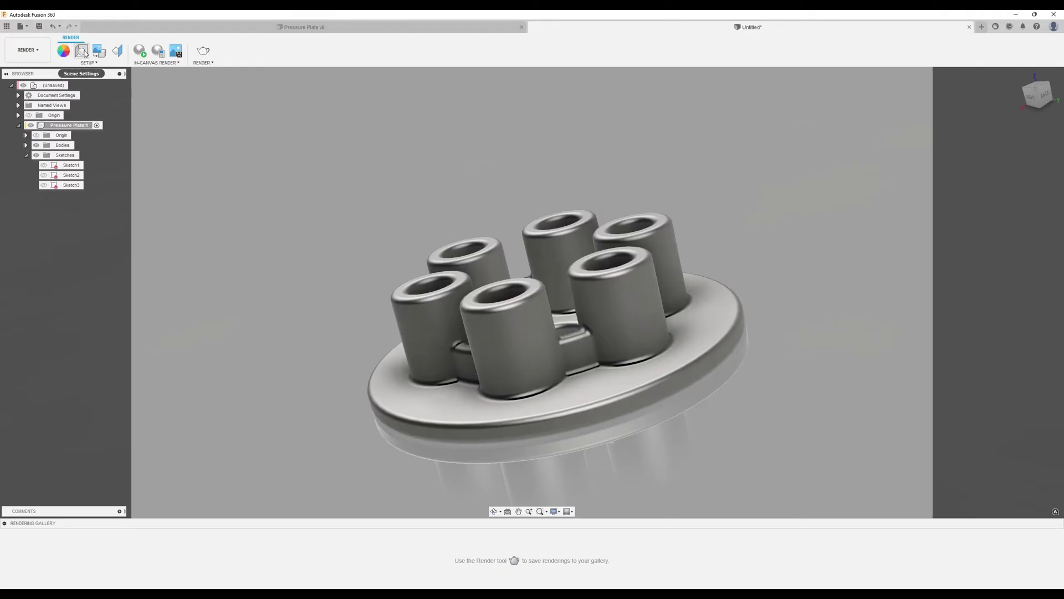
- Change the render scene's environment to Warm Light from the environment library
{"action": "left_click", "coordinate": [83, 52]}
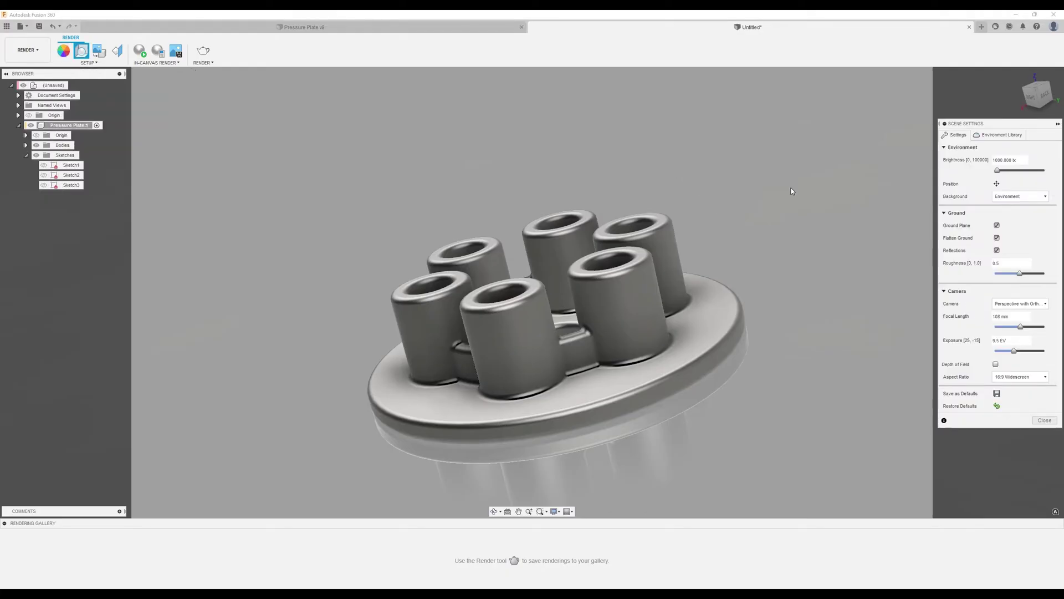
{"action": "left_click", "coordinate": [1002, 136]}
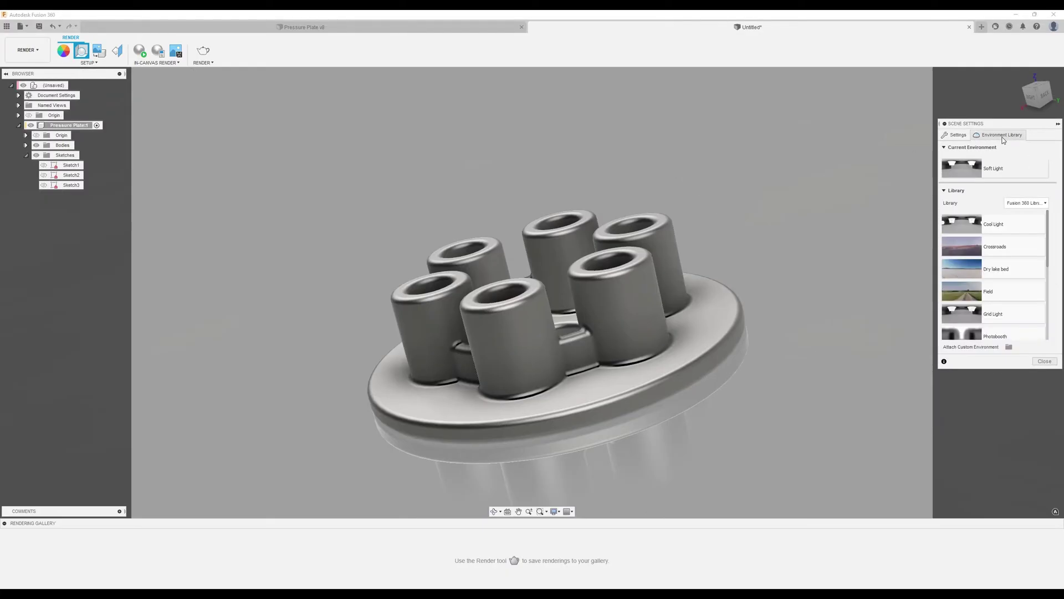
{"action": "left_click_drag", "start_coordinate": [1051, 238], "coordinate": [1053, 312]}
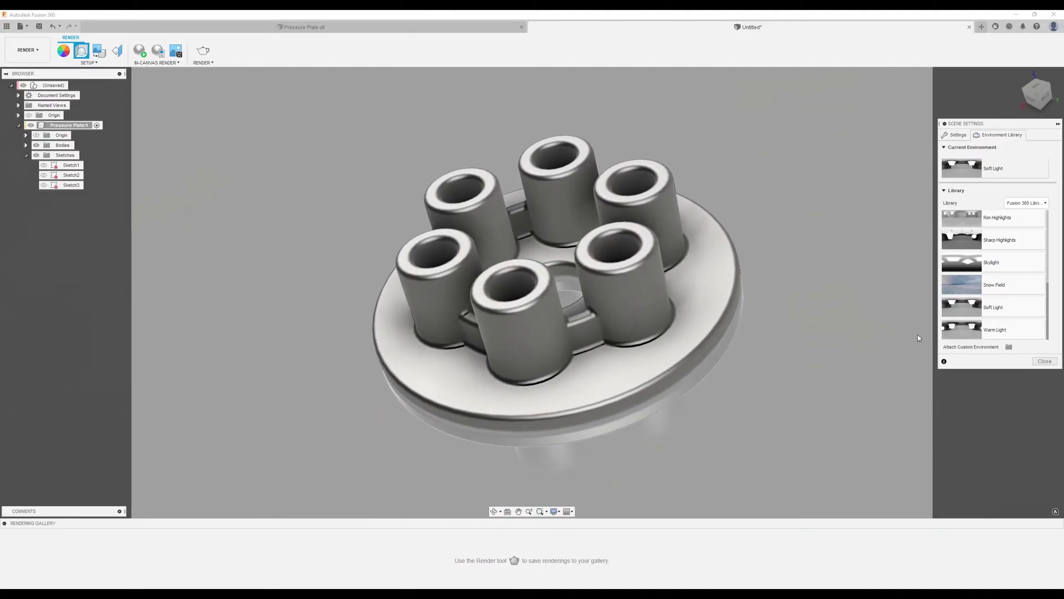
{"action": "double_click", "coordinate": [1001, 332]}
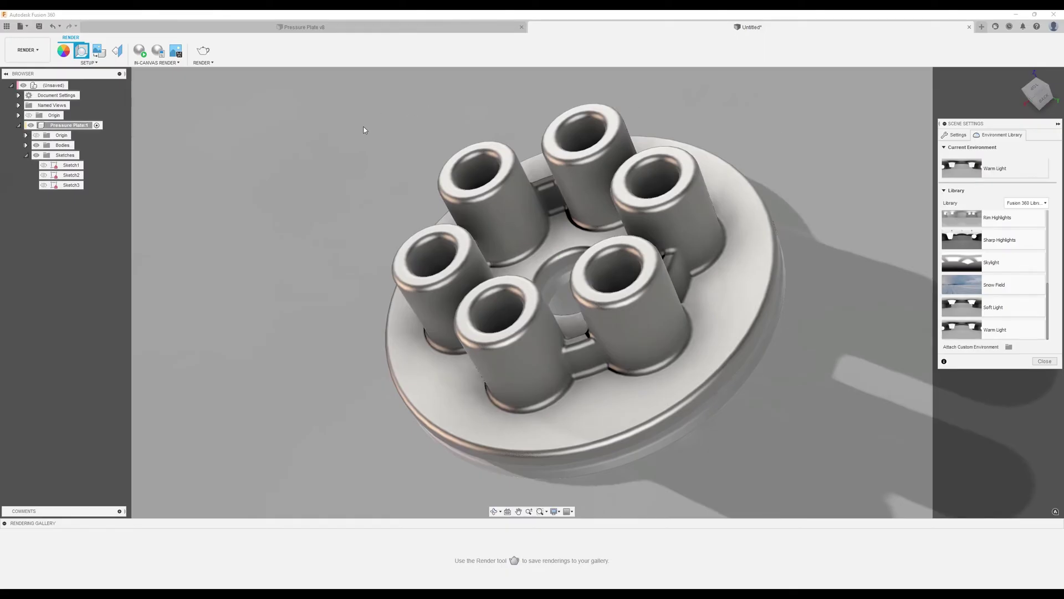
- Turn off Flatten Ground in the scene settings and rotate the environment by about 2 degrees
{"action": "left_click", "coordinate": [952, 138]}
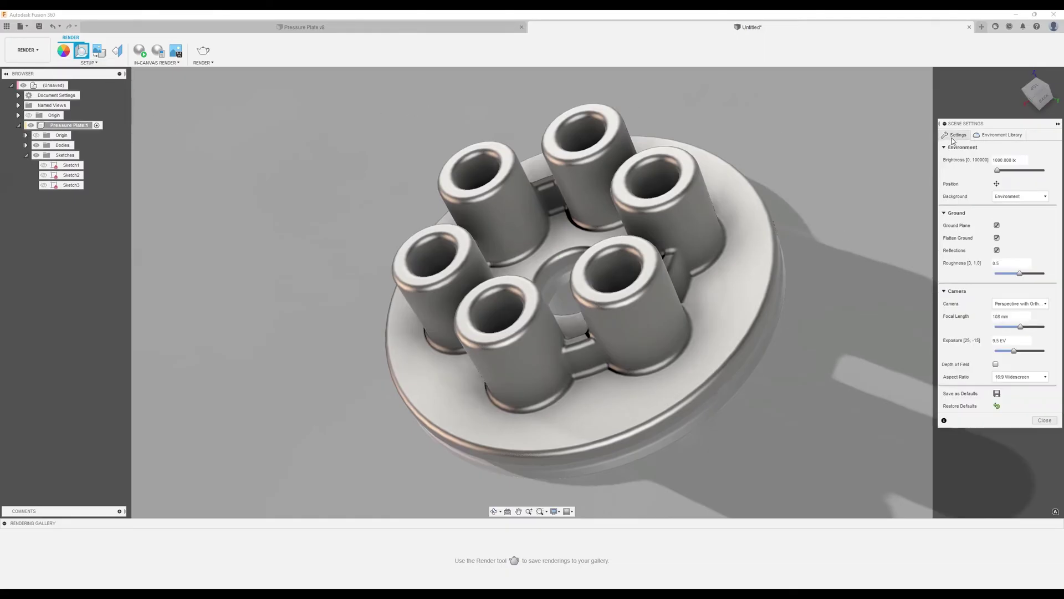
{"action": "left_click", "coordinate": [997, 184]}
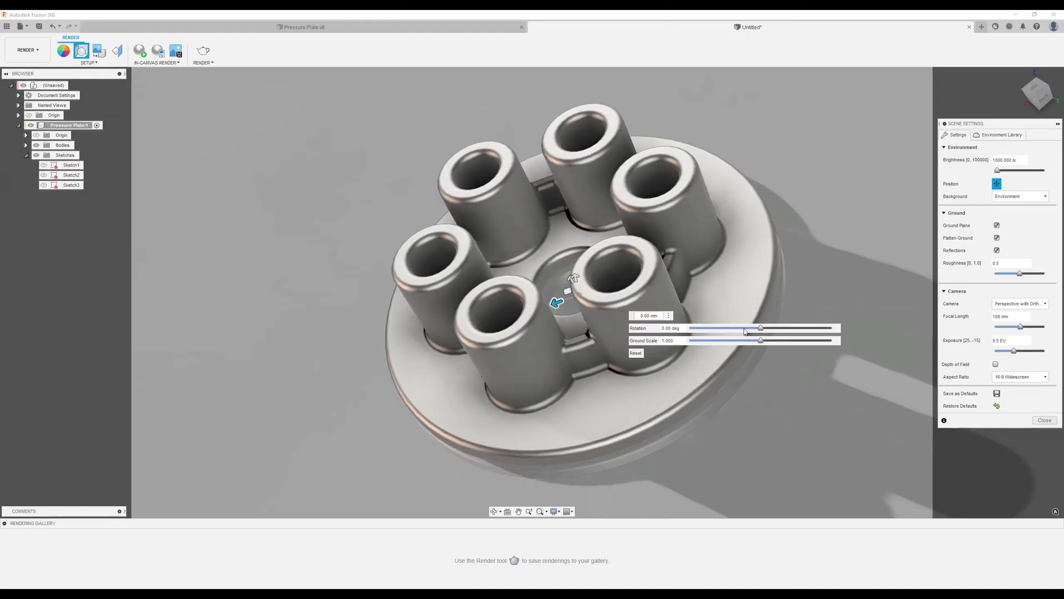
{"action": "left_click", "coordinate": [997, 238]}
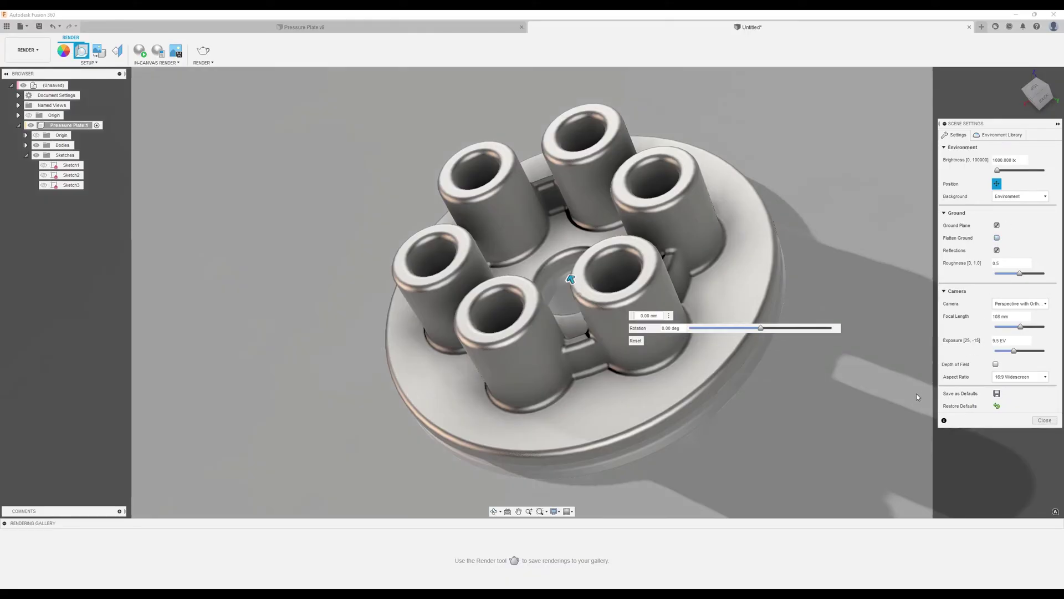
{"action": "left_click_drag", "start_coordinate": [759, 329], "coordinate": [799, 334]}
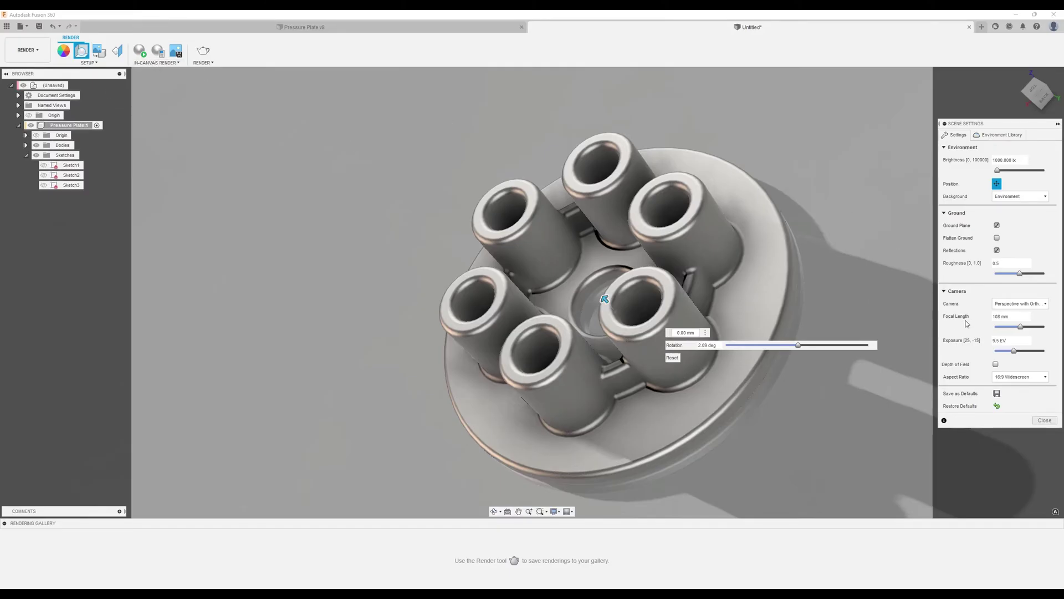
- Set the camera focal length to 90 mm and enable depth of field for the scene
{"action": "left_click", "coordinate": [1014, 316]}
{"action": "type", "text": "90"}
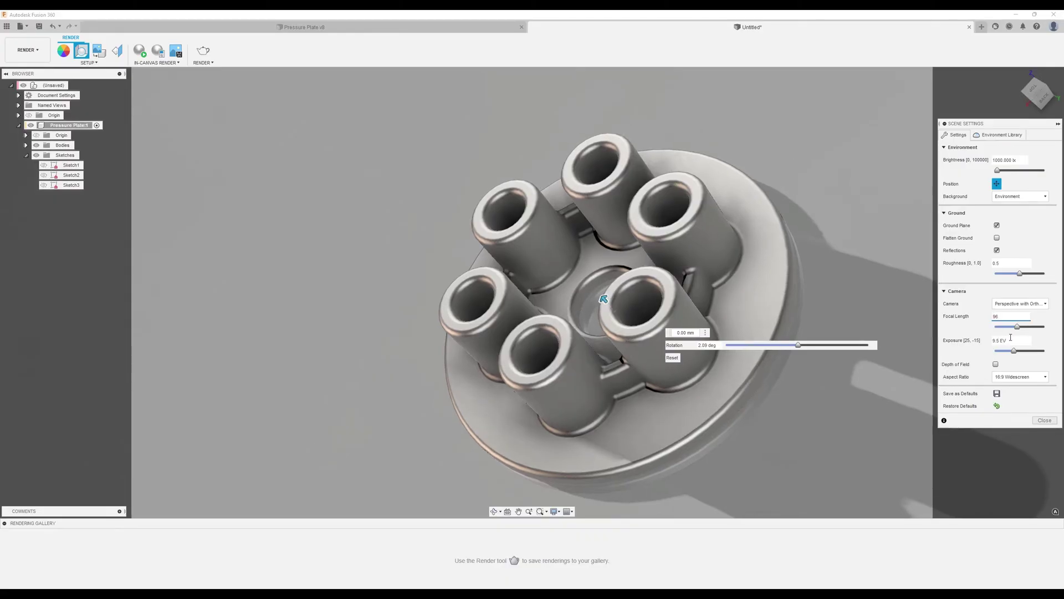
{"action": "key", "text": "Return"}
{"action": "left_click", "coordinate": [1013, 264]}
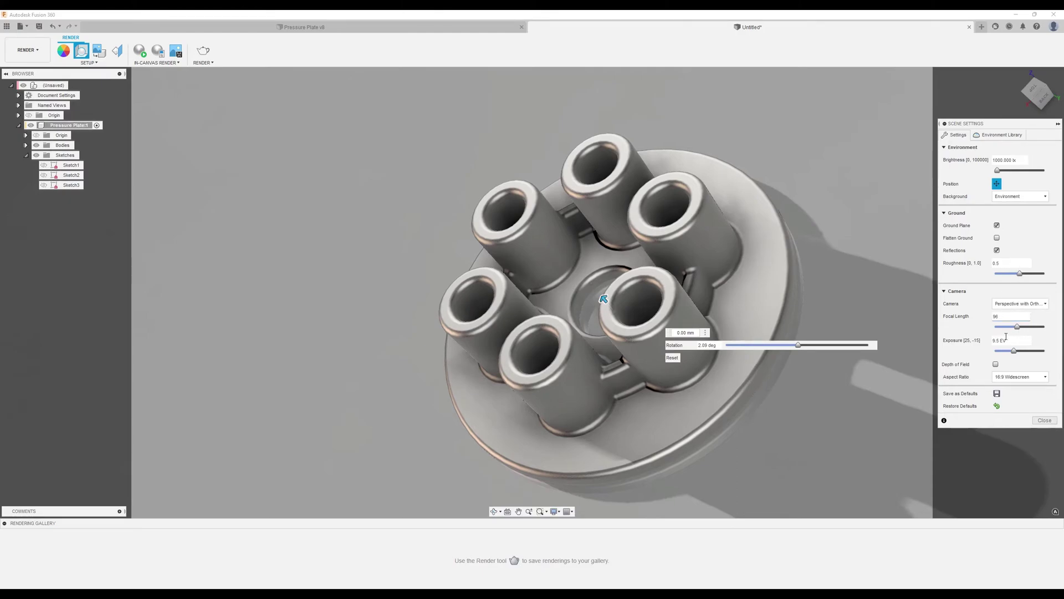
{"action": "left_click", "coordinate": [996, 364]}
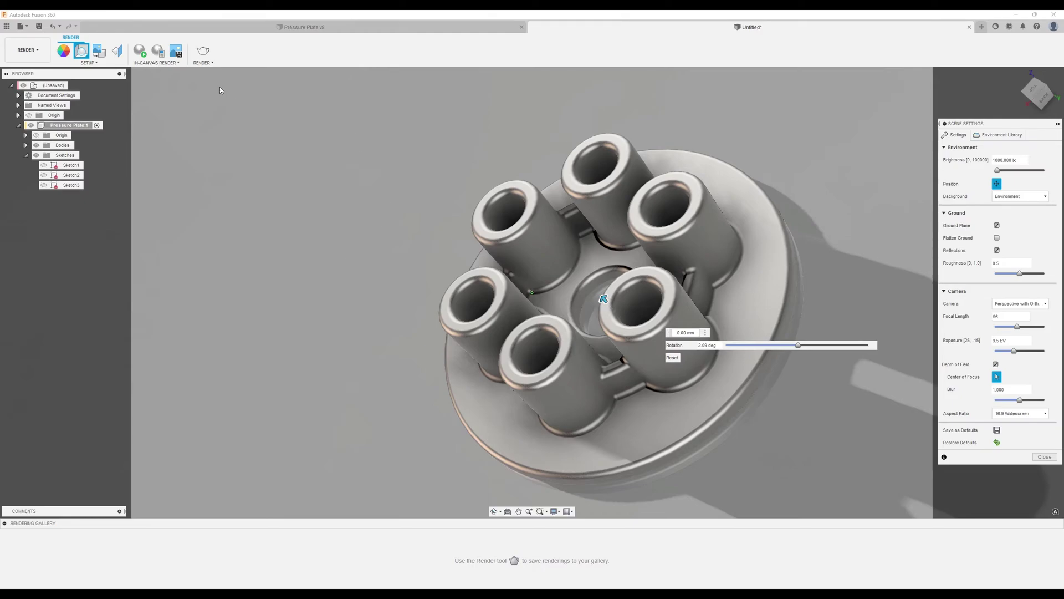
- Start the in-canvas render, leave environment positioning, and compare the scene with depth of field off and on again
{"action": "left_click", "coordinate": [140, 53]}
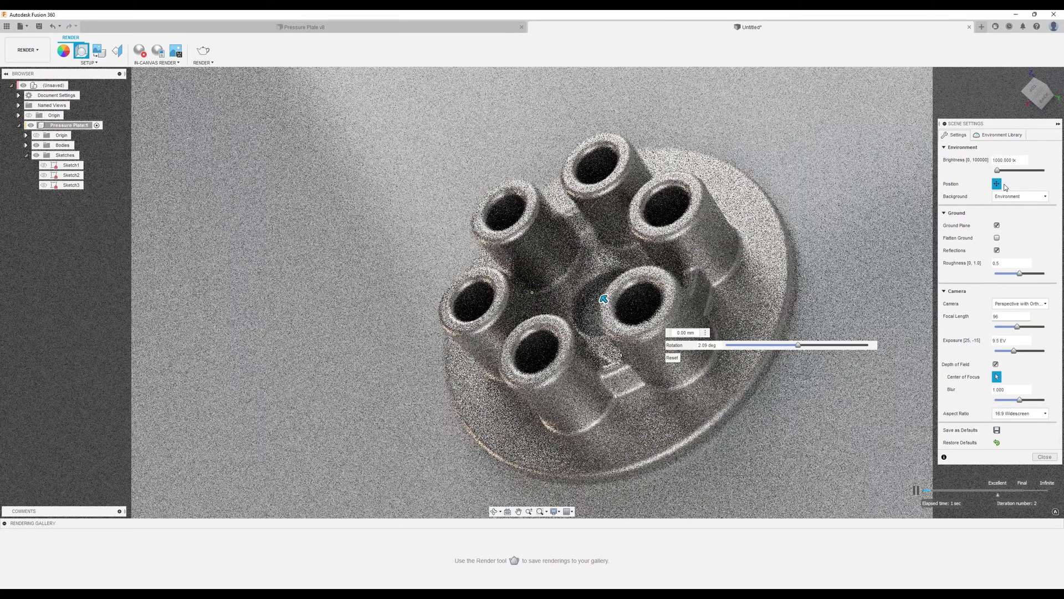
{"action": "left_click", "coordinate": [996, 184]}
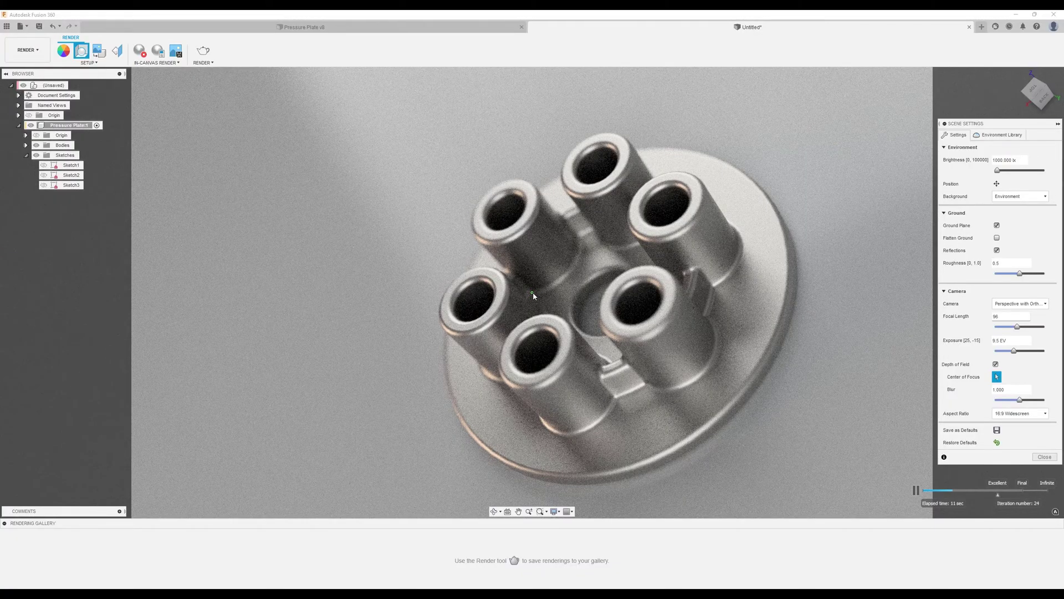
{"action": "left_click", "coordinate": [996, 364]}
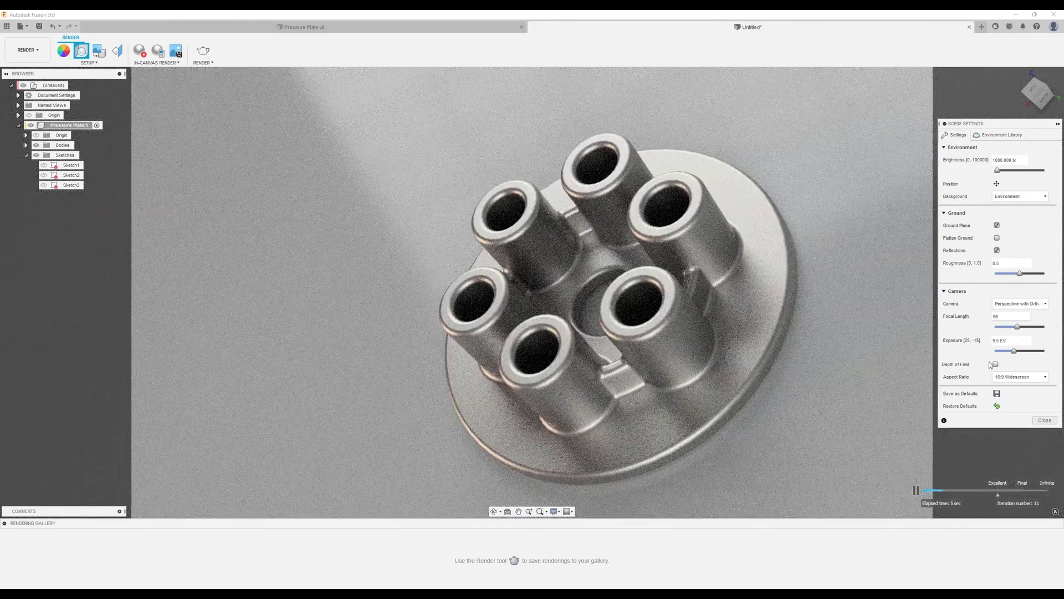
{"action": "left_click", "coordinate": [996, 364]}
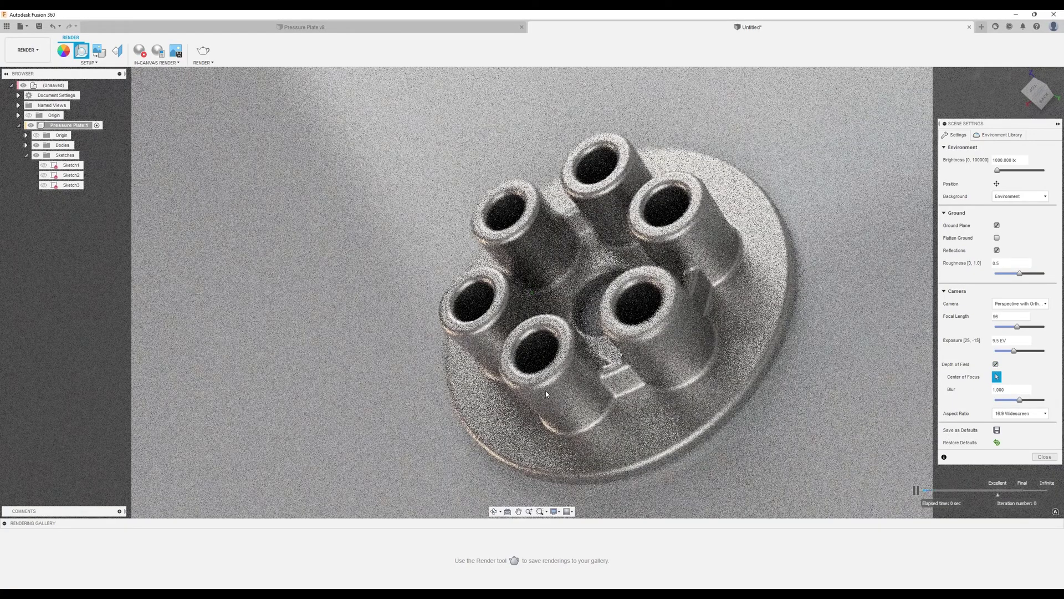
- Place the depth of field's center of focus on the side of the frontmost boss and reduce the blur to 0.001
{"action": "left_click", "coordinate": [546, 391]}
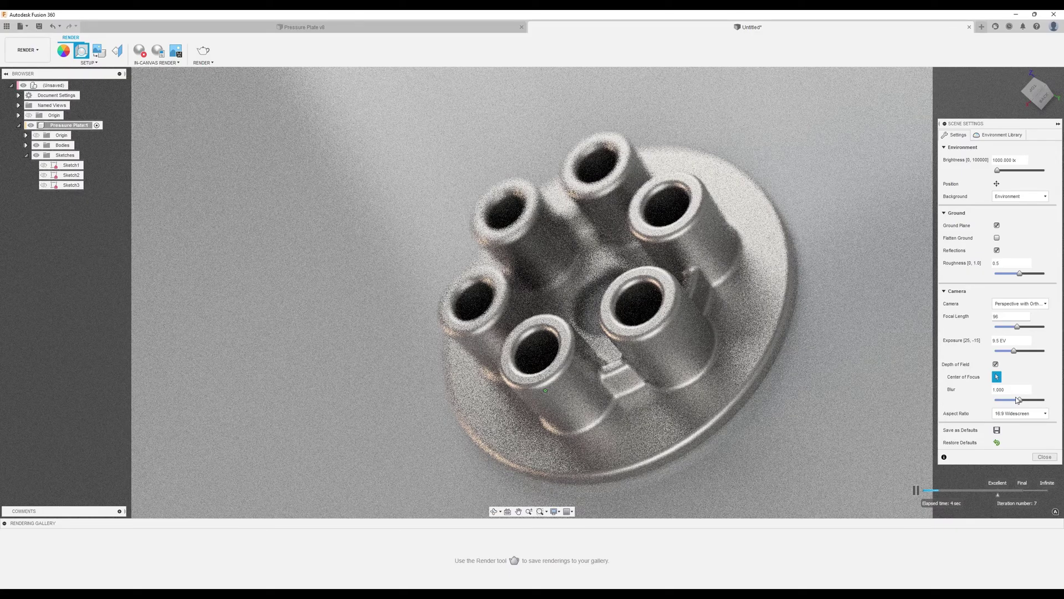
{"action": "left_click_drag", "start_coordinate": [1019, 400], "coordinate": [1000, 400]}
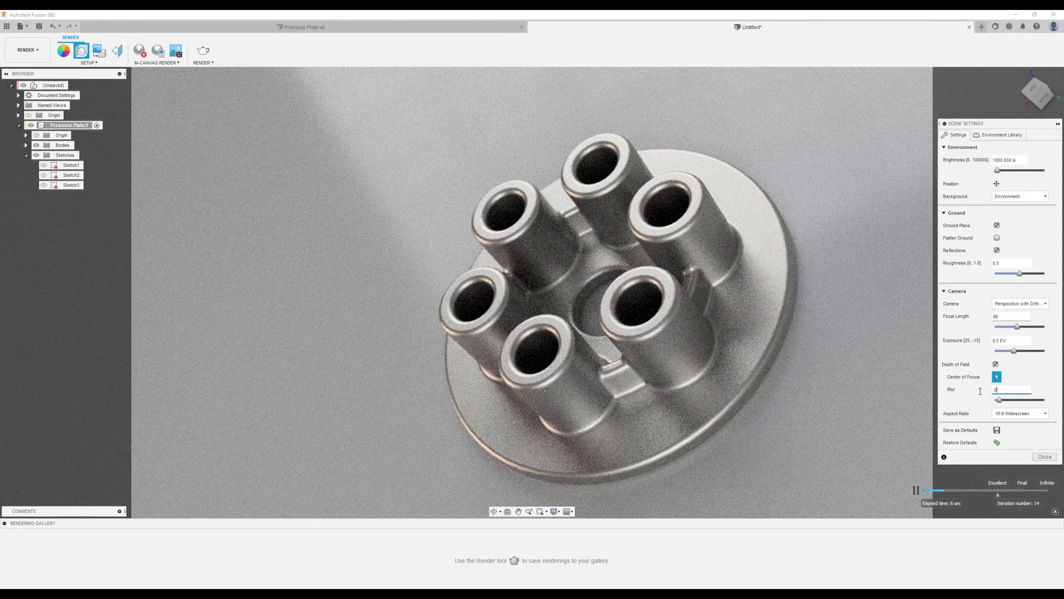
{"action": "key", "text": "Return"}
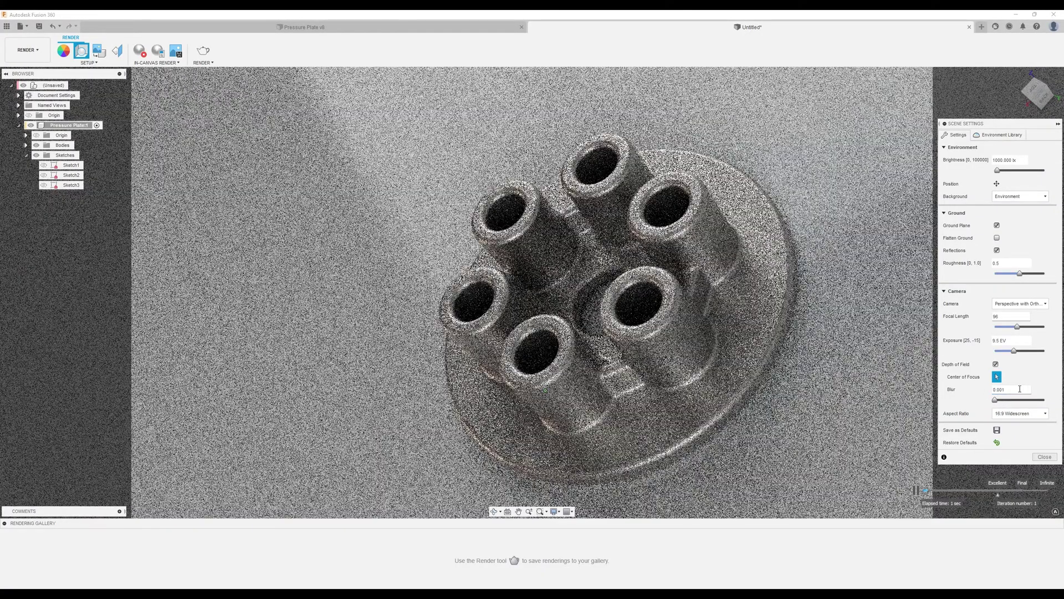
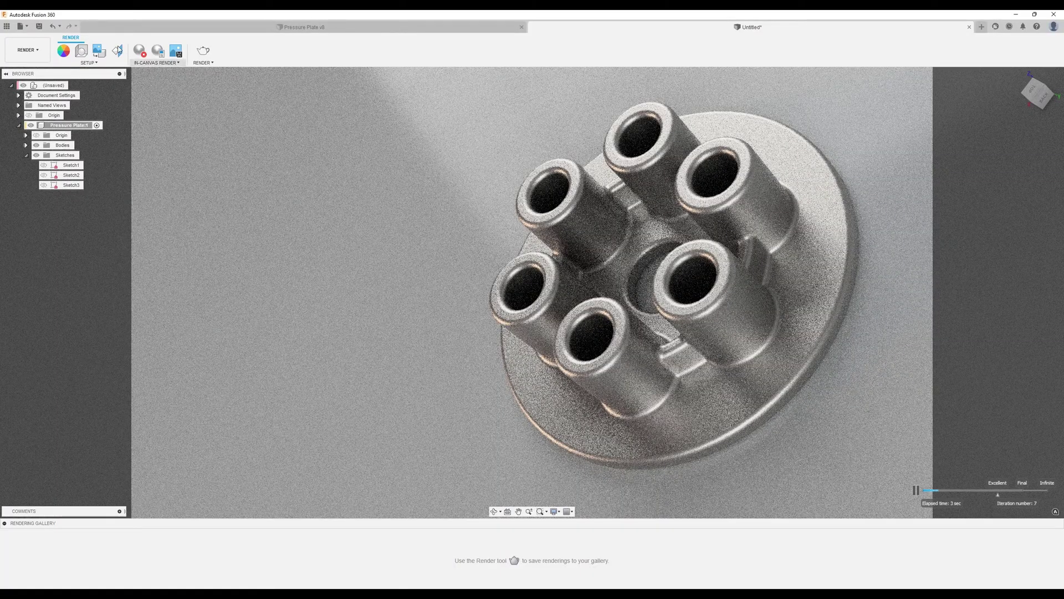
- Stop the in-canvas render and try to start a final render of the pressure plate
{"action": "left_click", "coordinate": [145, 56]}
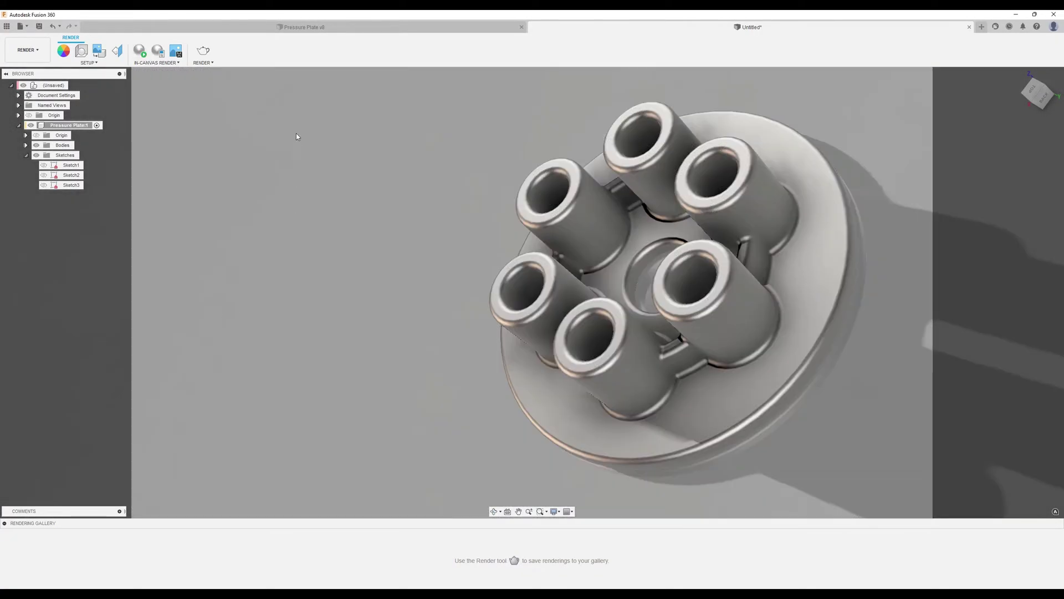
{"action": "left_click", "coordinate": [203, 62]}
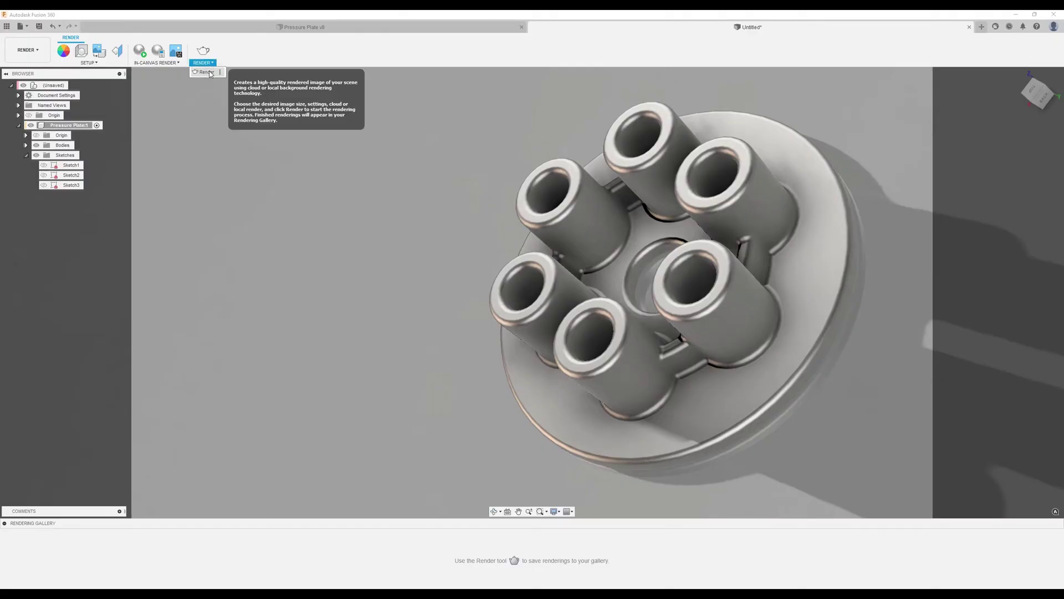
{"action": "left_click", "coordinate": [207, 72]}
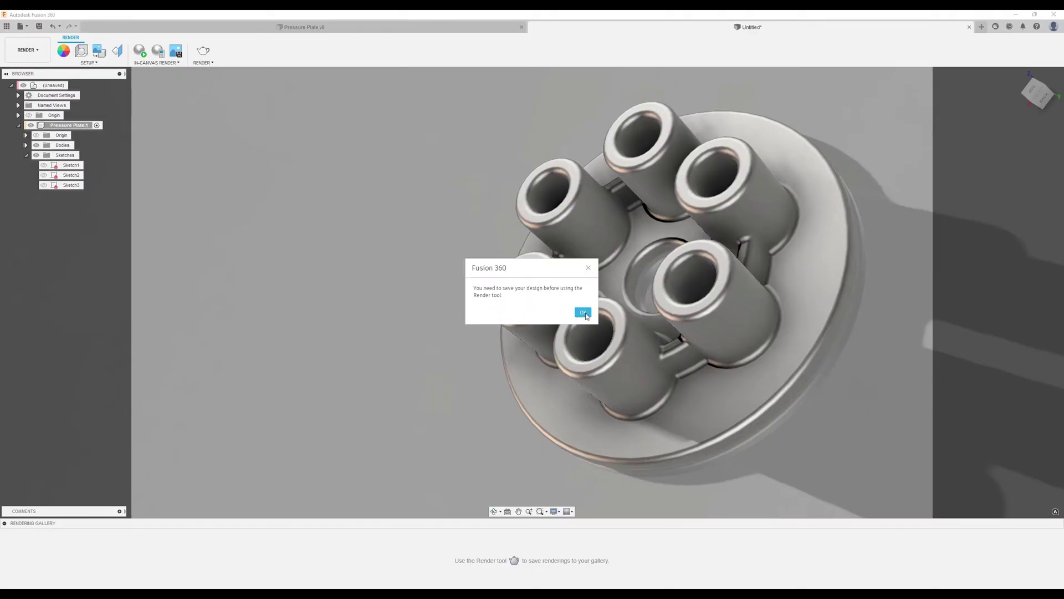
{"action": "left_click", "coordinate": [583, 312]}
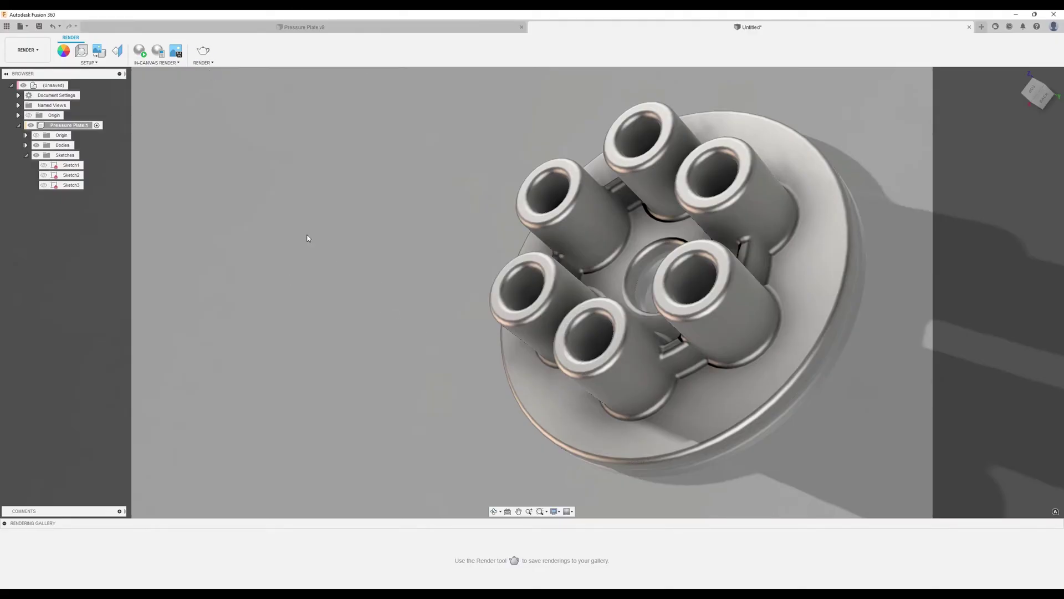
- Save the design as "Pressure plate project" in the My own tutorials location
{"action": "left_click", "coordinate": [39, 26]}
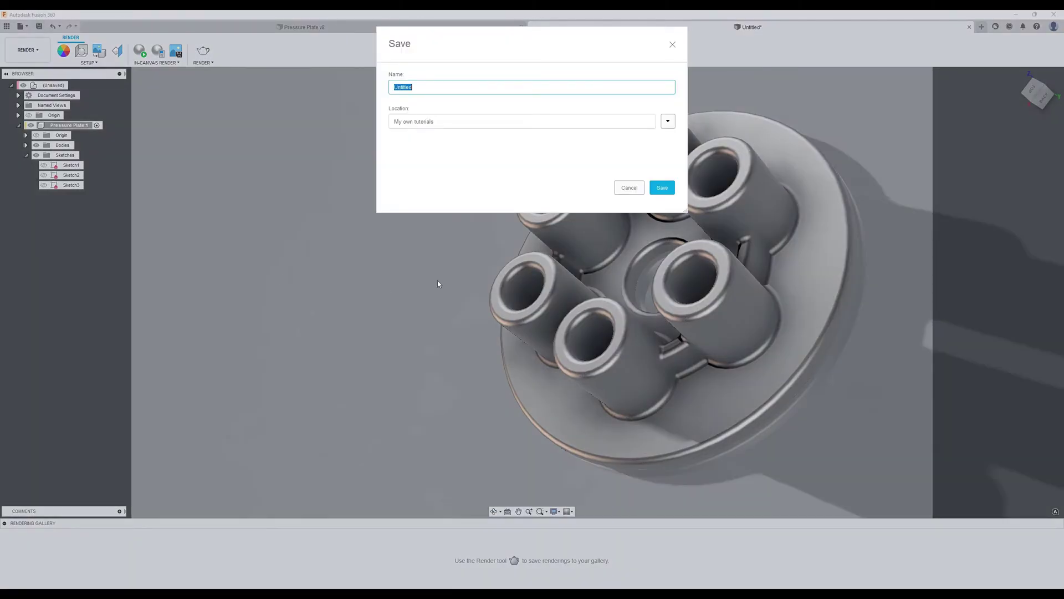
{"action": "type", "text": "Pressure plate porje"}
{"action": "key", "text": "BackSpace"}
{"action": "key", "text": "BackSpace"}
{"action": "key", "text": "BackSpace"}
{"action": "key", "text": "BackSpace"}
{"action": "left_click", "coordinate": [662, 187]}
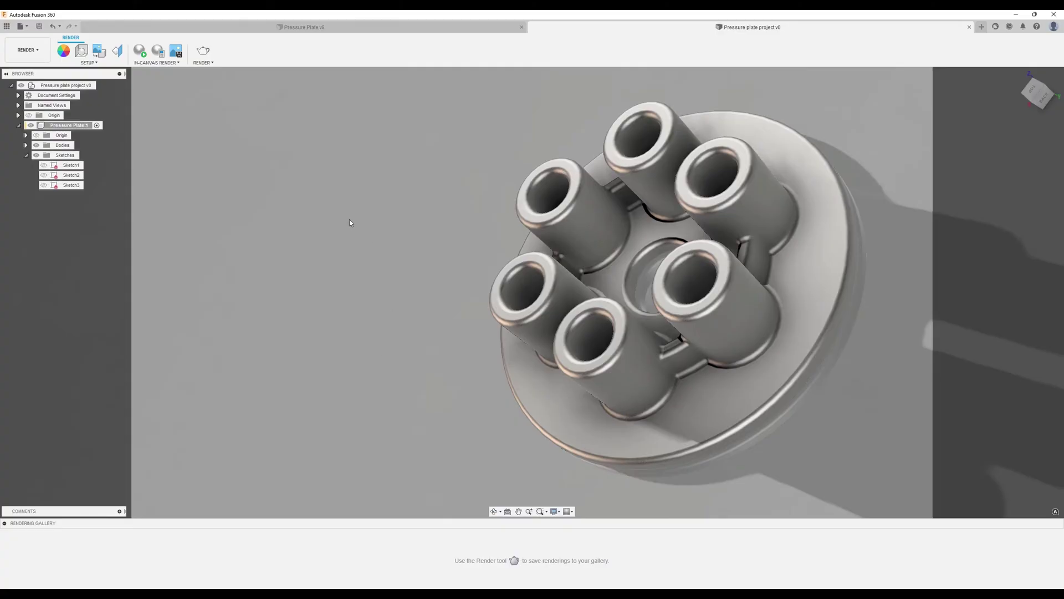
- Try to open the render settings for the saved design
{"action": "left_click", "coordinate": [202, 63]}
{"action": "left_click", "coordinate": [203, 72]}
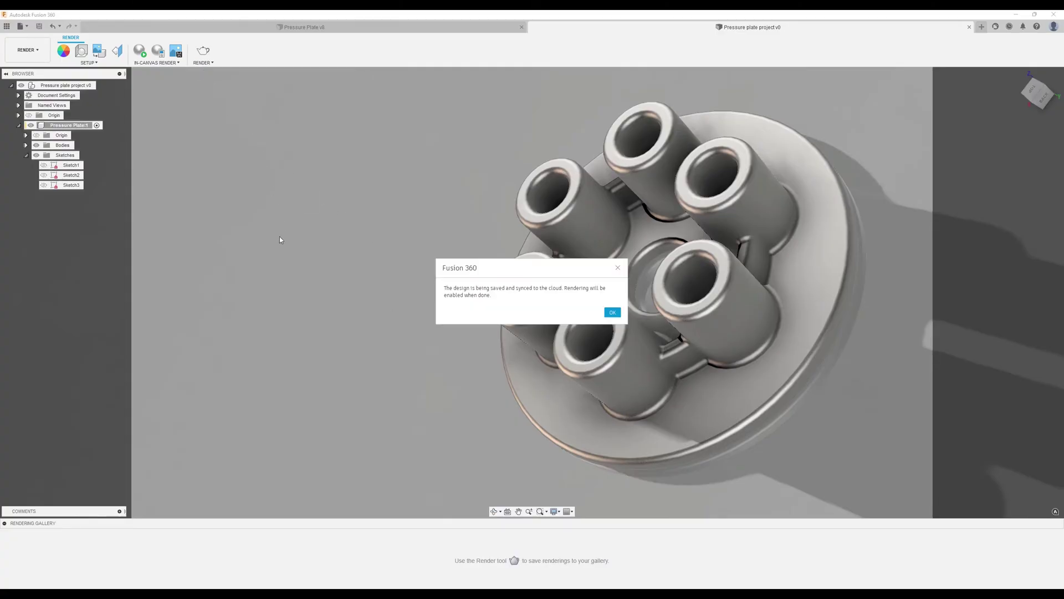
{"action": "left_click", "coordinate": [614, 313]}
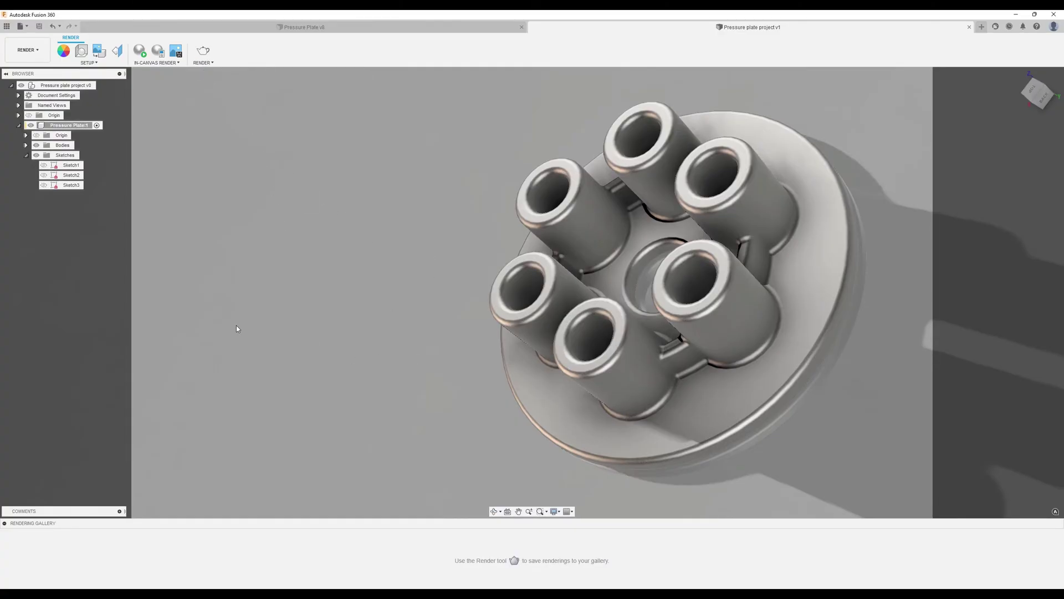
- Open the render settings beside the model and choose the local renderer
{"action": "left_click", "coordinate": [203, 62]}
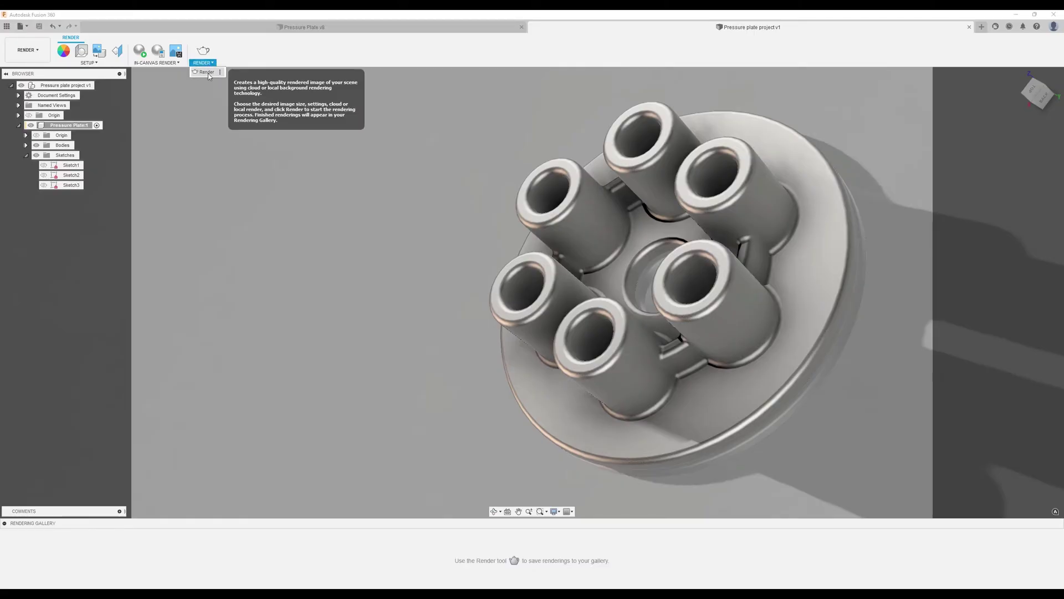
{"action": "left_click", "coordinate": [209, 71]}
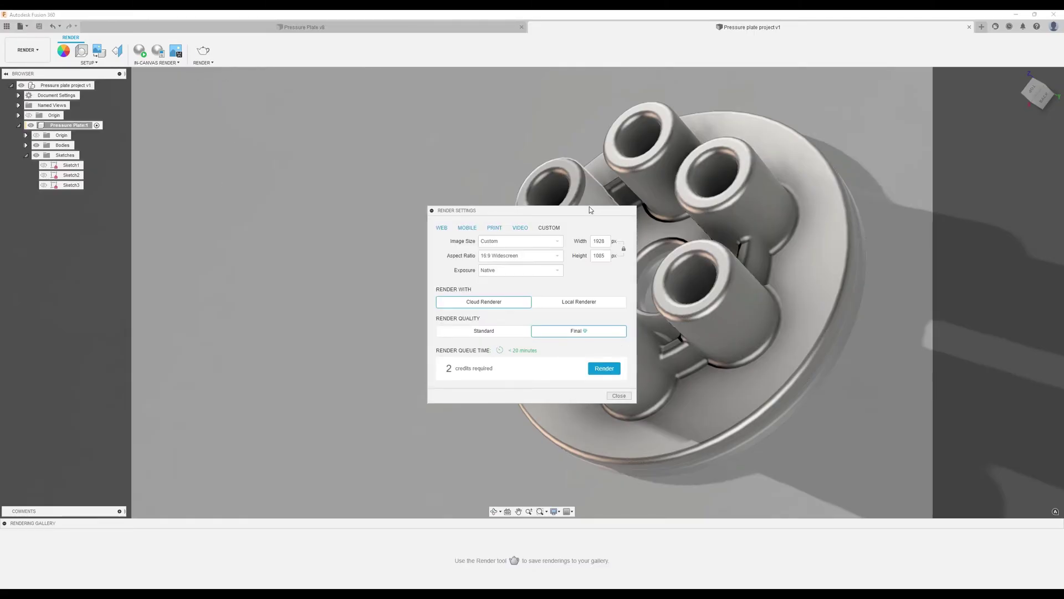
{"action": "left_click_drag", "start_coordinate": [591, 211], "coordinate": [413, 209]}
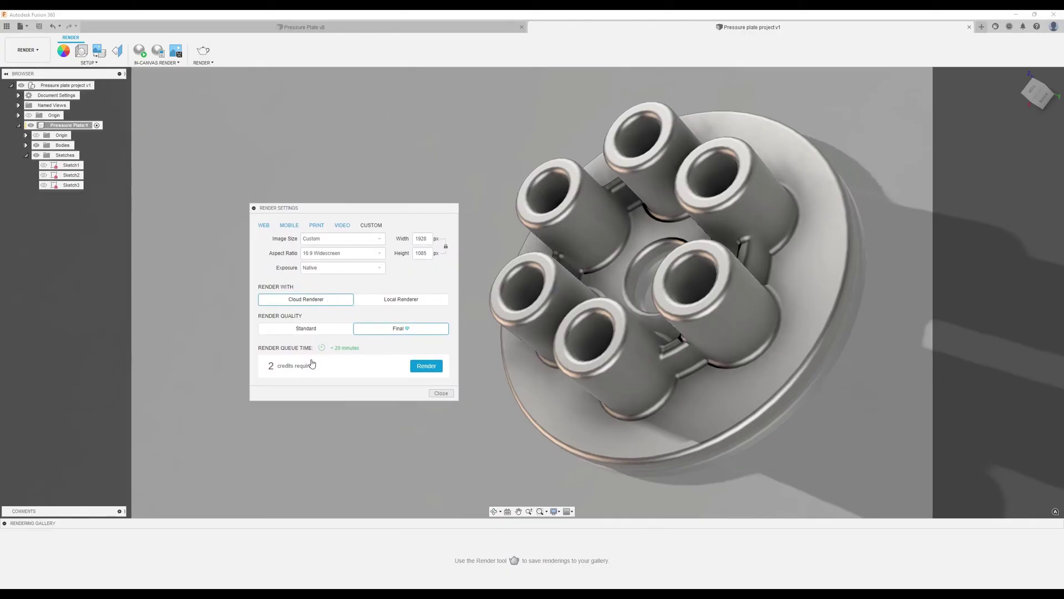
{"action": "left_click", "coordinate": [408, 301]}
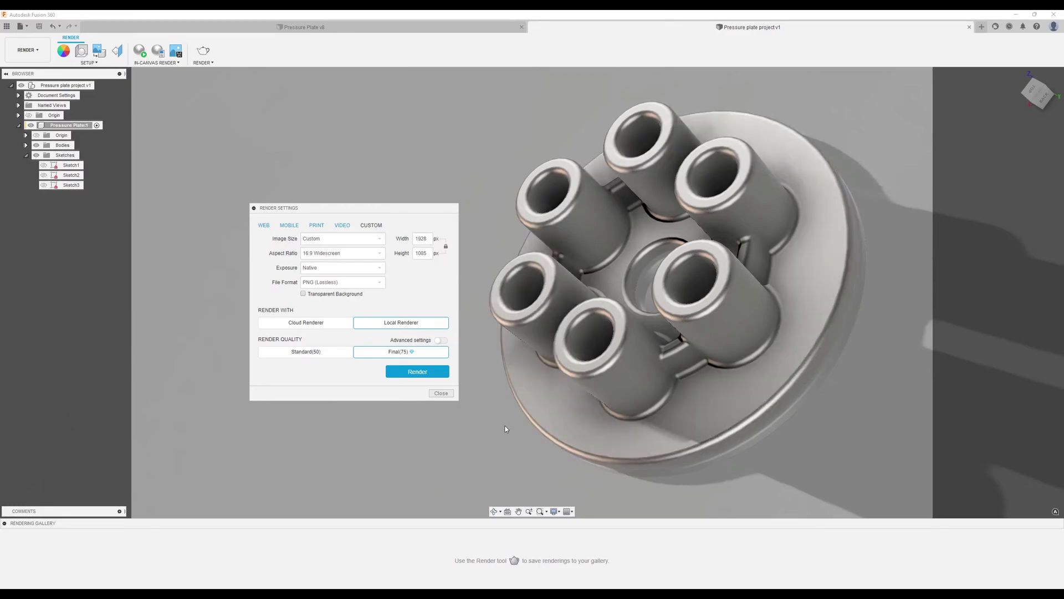
- Starting from the 720p video size, set a custom image width of 2560 px and start the local render
{"action": "left_click", "coordinate": [342, 226]}
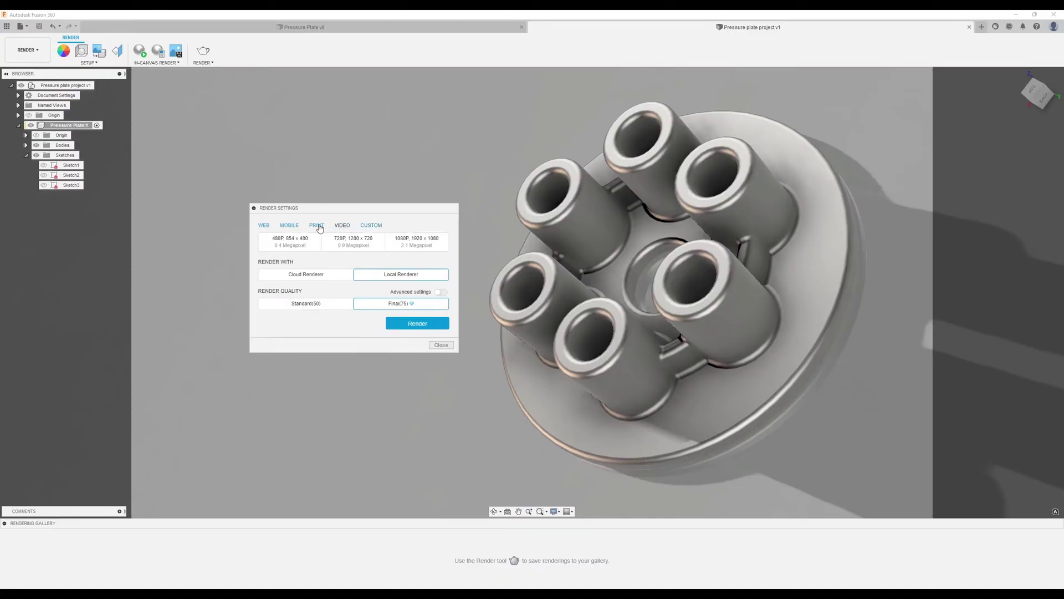
{"action": "left_click", "coordinate": [359, 244]}
{"action": "left_click", "coordinate": [372, 225]}
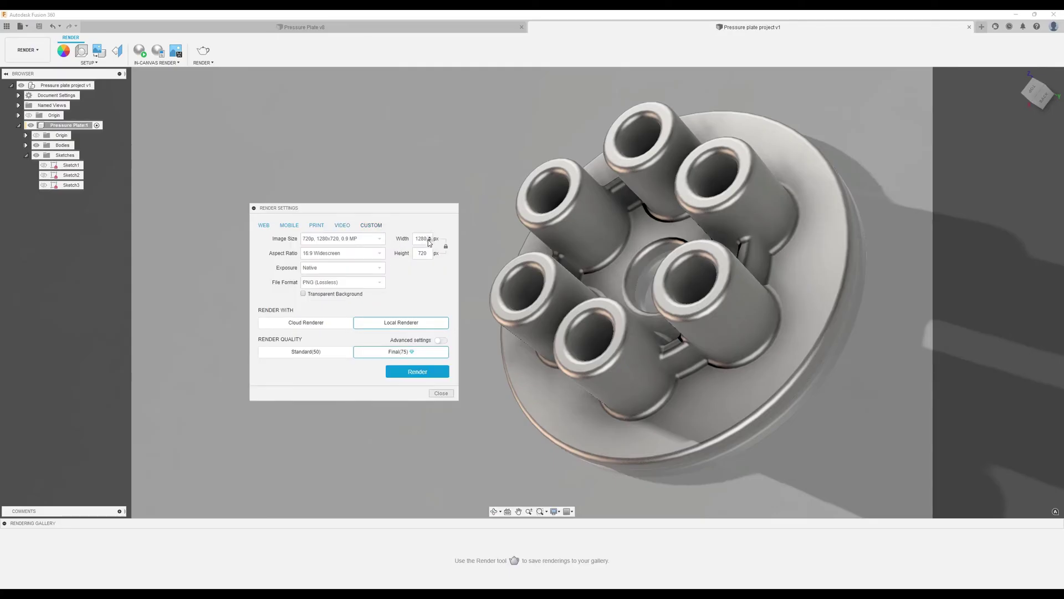
{"action": "left_click_drag", "start_coordinate": [417, 240], "coordinate": [445, 242]}
{"action": "type", "text": "256"}
{"action": "left_click", "coordinate": [427, 376]}
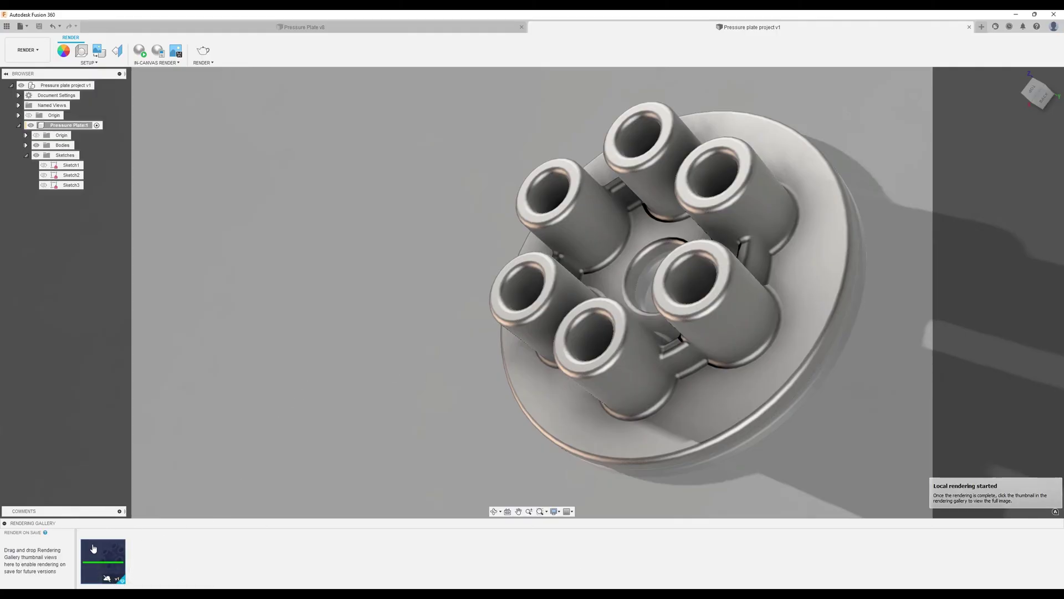
- Open the render from the rendering gallery and save it as a PNG in the Renders folder, basing its name on the Pressure Plate file
{"action": "mouse_move", "coordinate": [109, 561]}
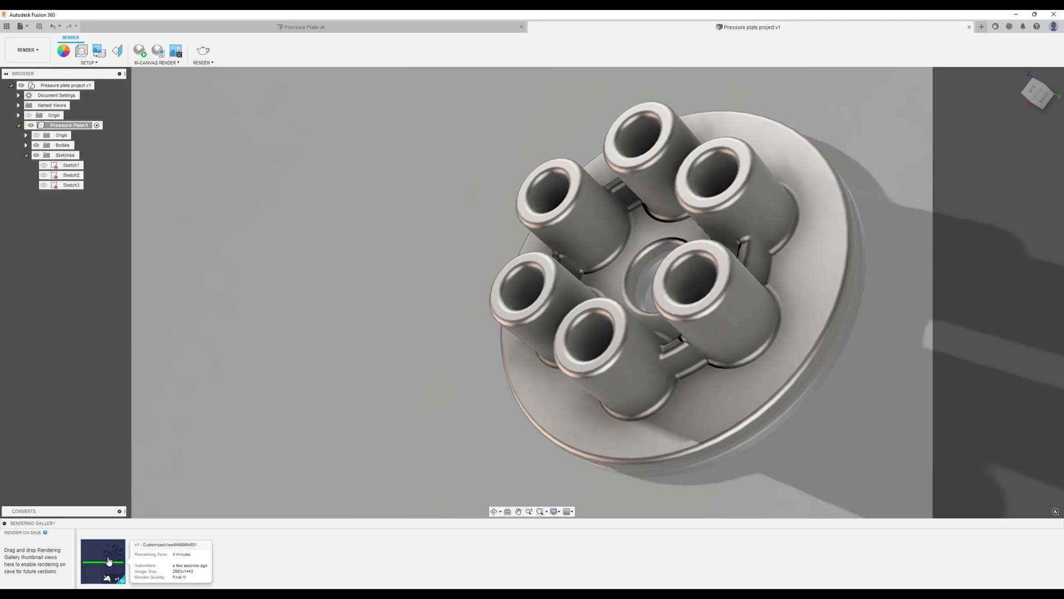
{"action": "left_click", "coordinate": [108, 561]}
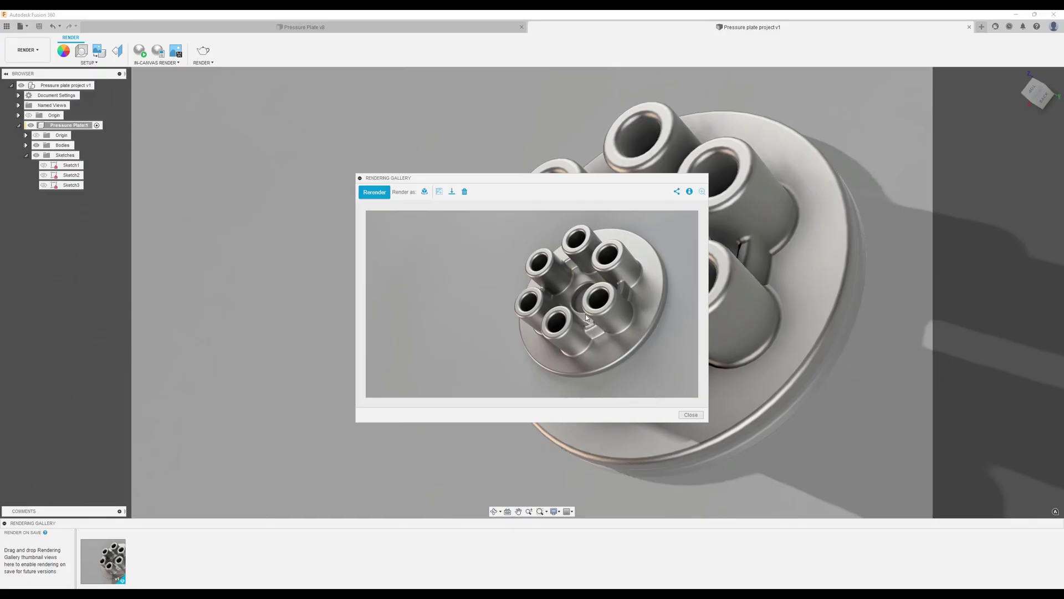
{"action": "left_click", "coordinate": [452, 191]}
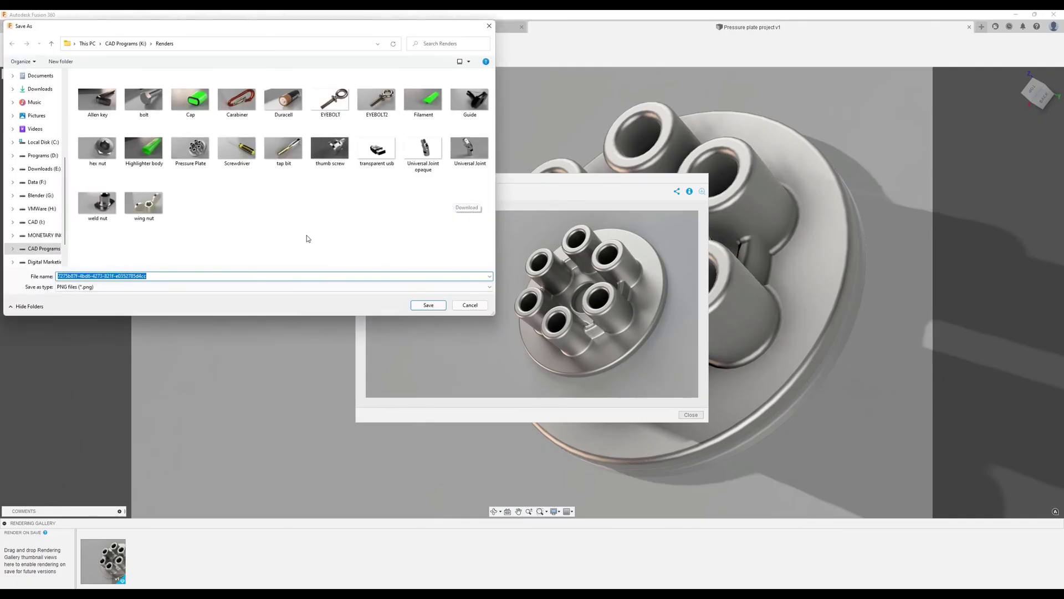
{"action": "left_click", "coordinate": [190, 146]}
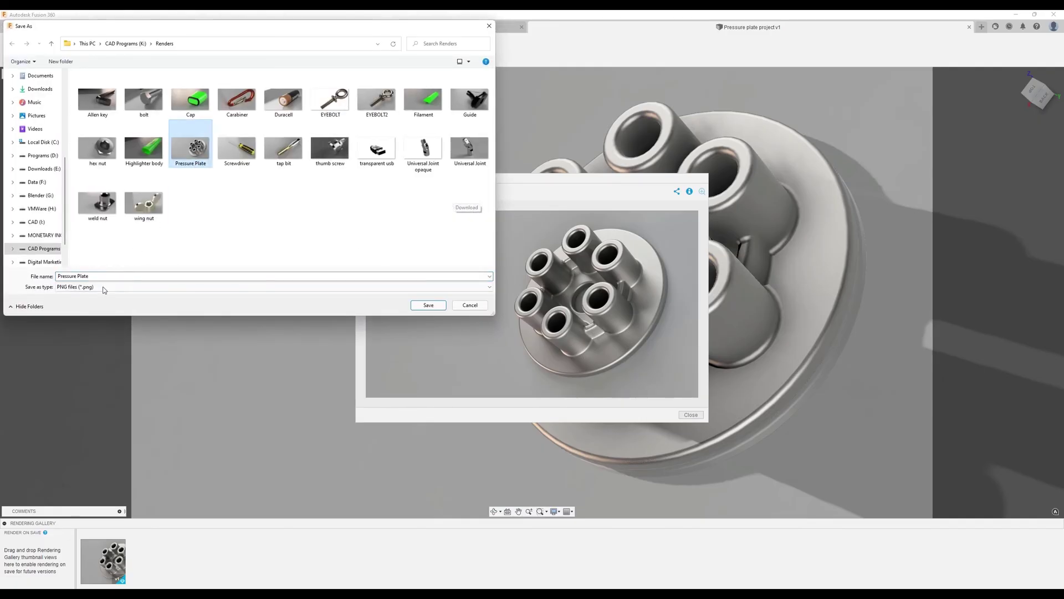
{"action": "double_click", "coordinate": [105, 275]}
{"action": "key", "text": "Return"}
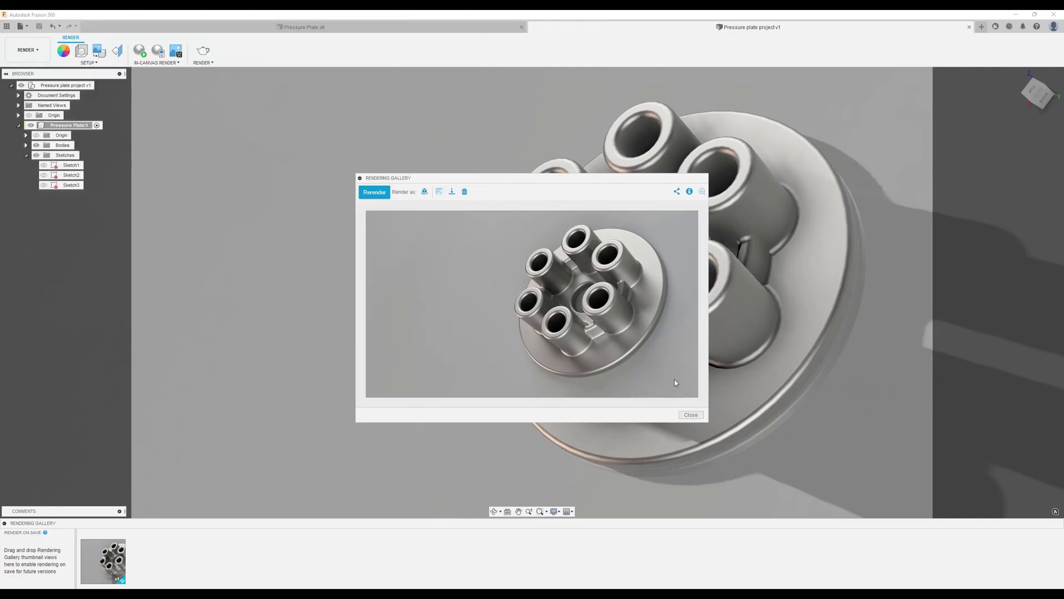
- Close the rendered image and return to the Design workspace
{"action": "left_click", "coordinate": [690, 415]}
{"action": "left_click", "coordinate": [27, 50]}
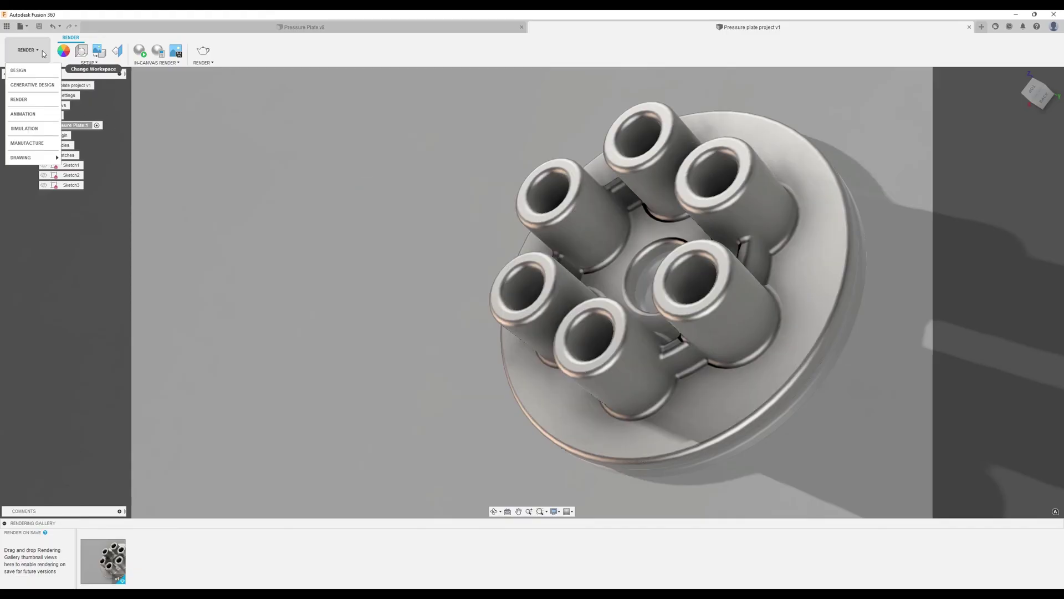
{"action": "left_click", "coordinate": [25, 70]}
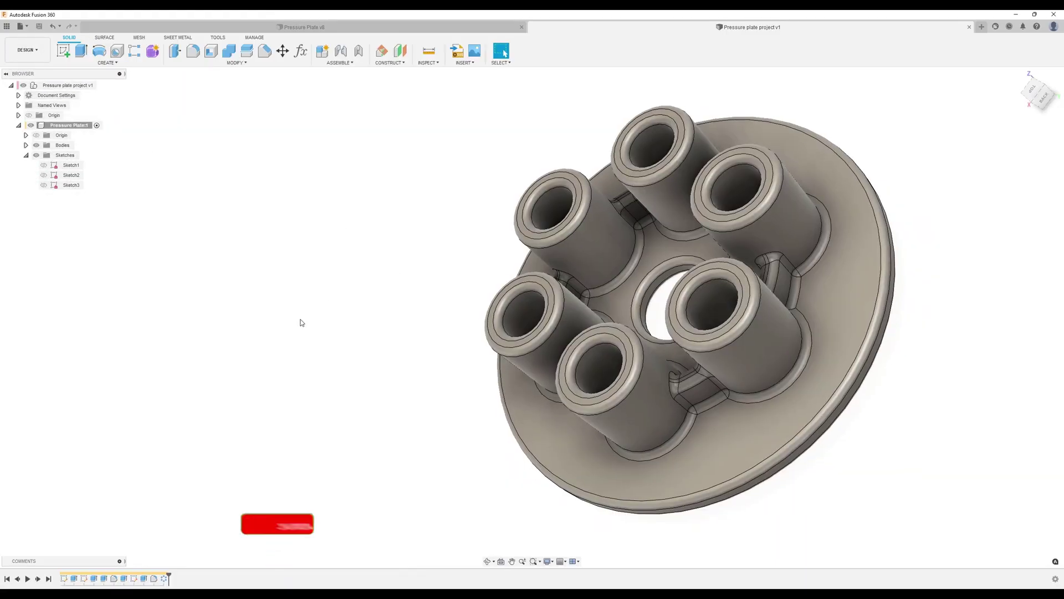